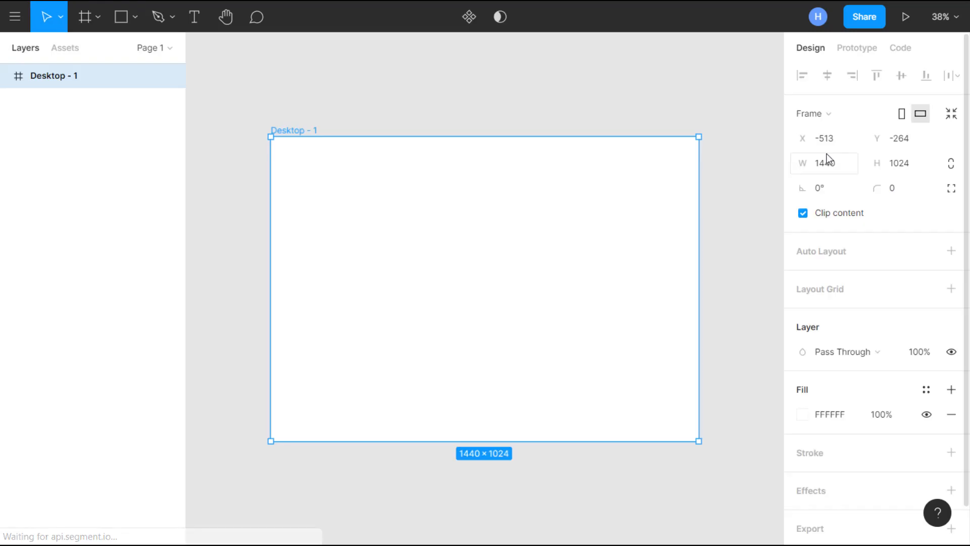
# Step: Add a uniform layout grid to the empty Desktop - 1 frame with size 65 and colour opacity 32%
pyautogui.scroll(1, 495, 219)
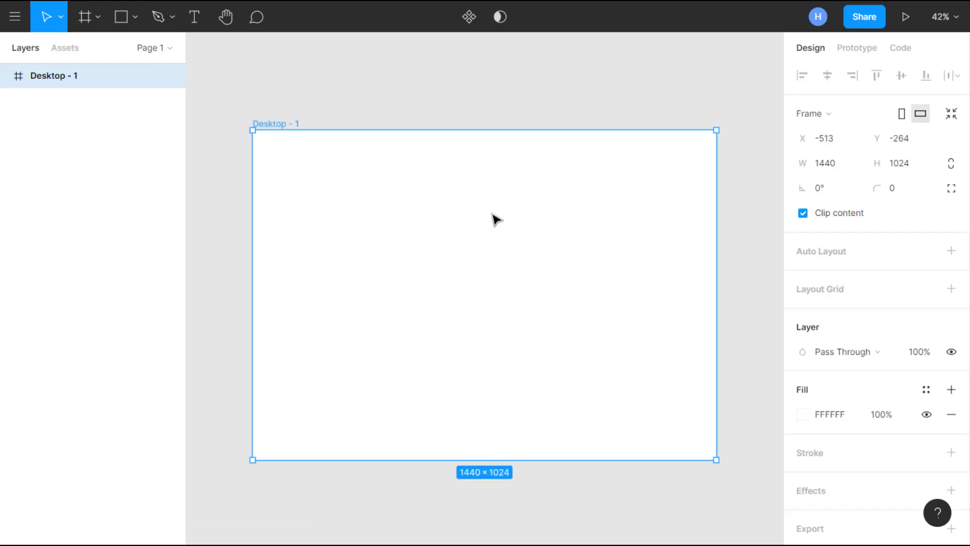
pyautogui.scroll(-1, 495, 219)
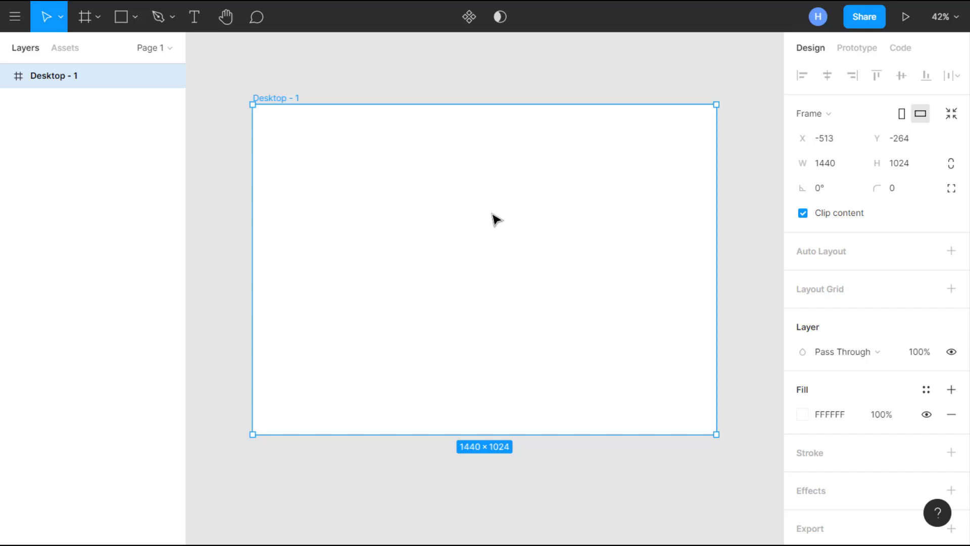
pyautogui.click(952, 289)
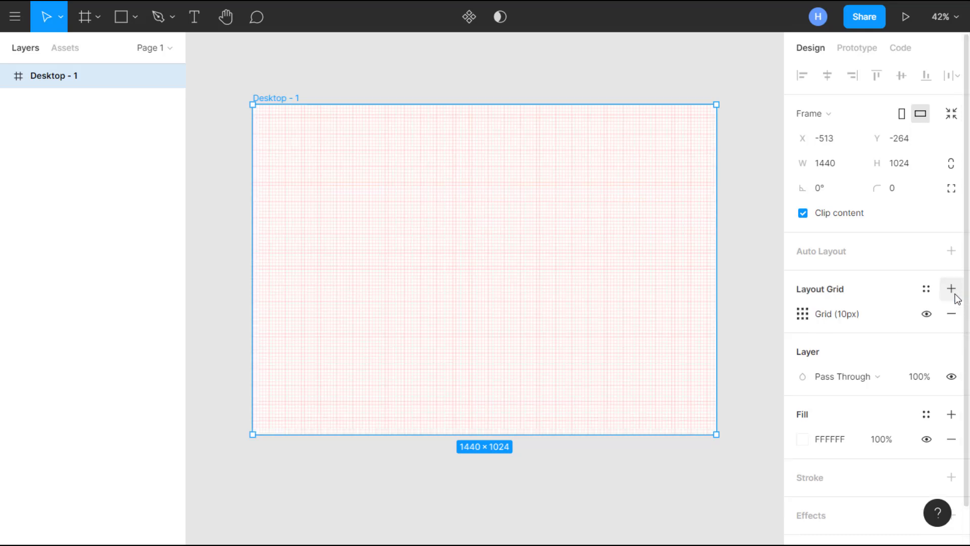
pyautogui.click(803, 314)
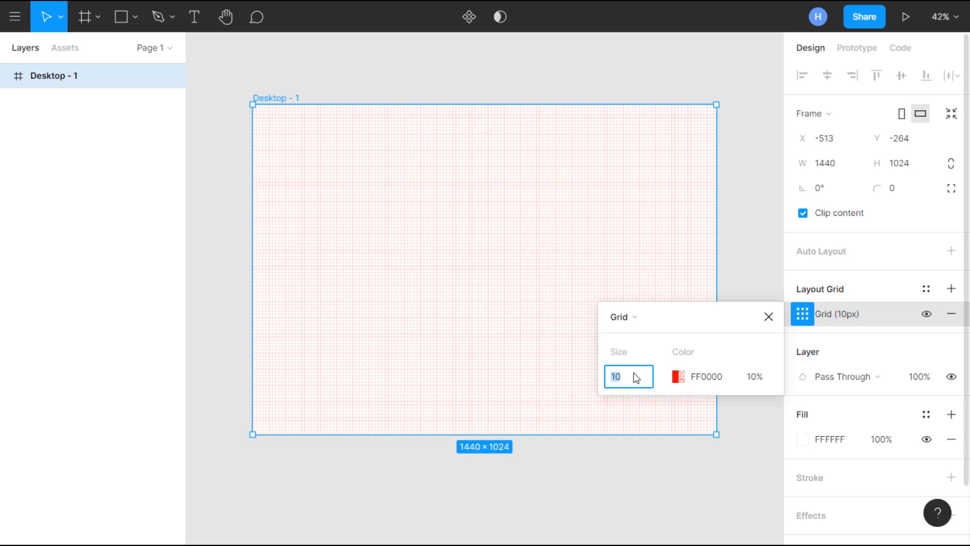
pyautogui.write('65')
pyautogui.click(753, 383)
pyautogui.write('3')
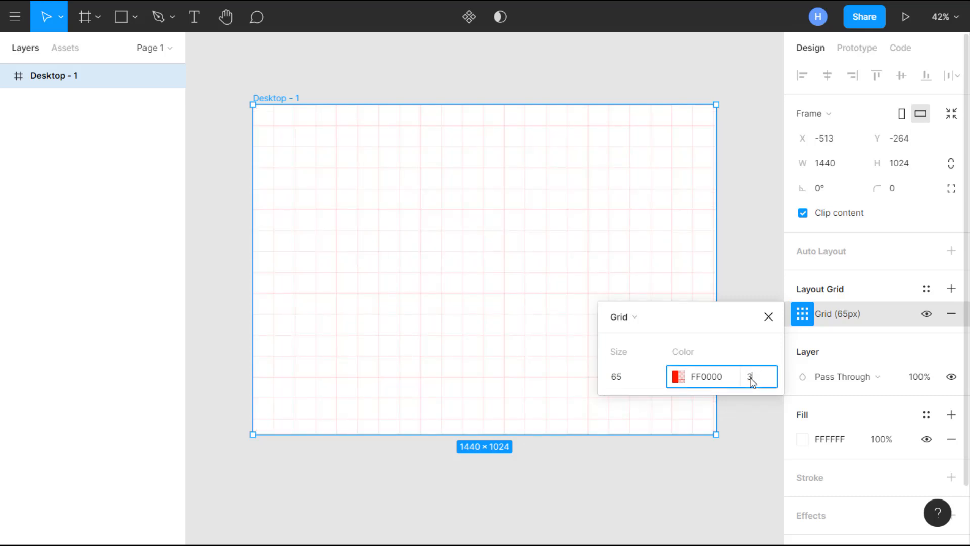
pyautogui.write('2')
pyautogui.press('Return')
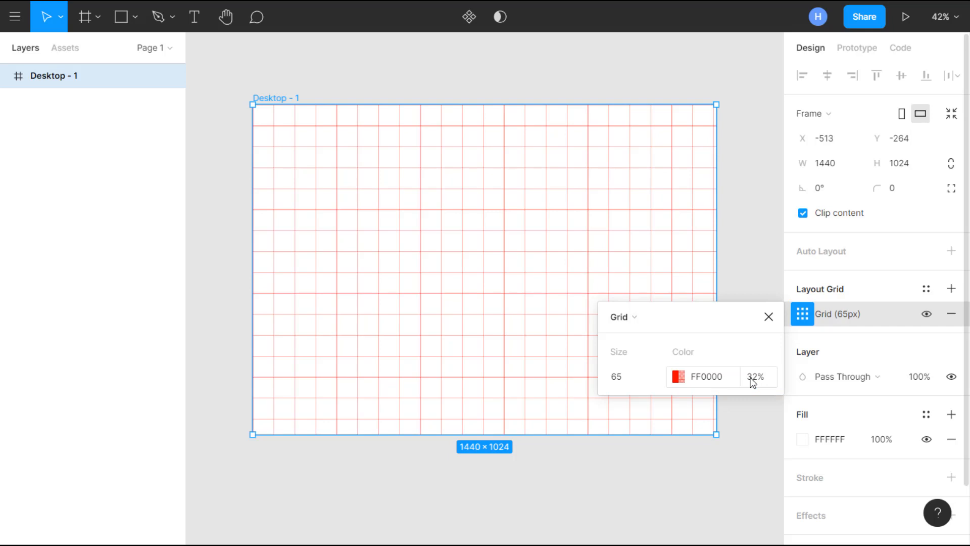
pyautogui.click(769, 317)
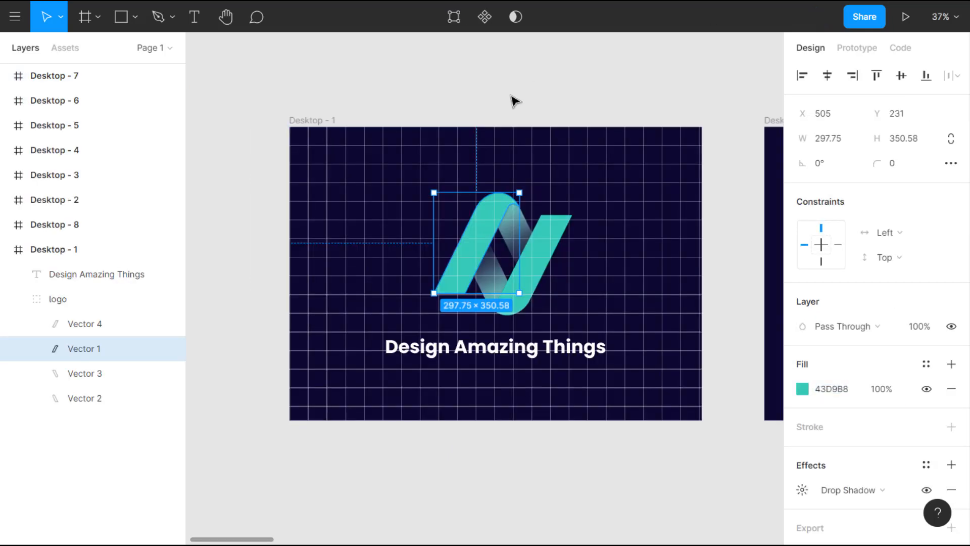
# Step: Copy the fill colour 0F052F from the finished reference design's Desktop - 1 frame and apply it to the new frame's fill
pyautogui.click(314, 120)
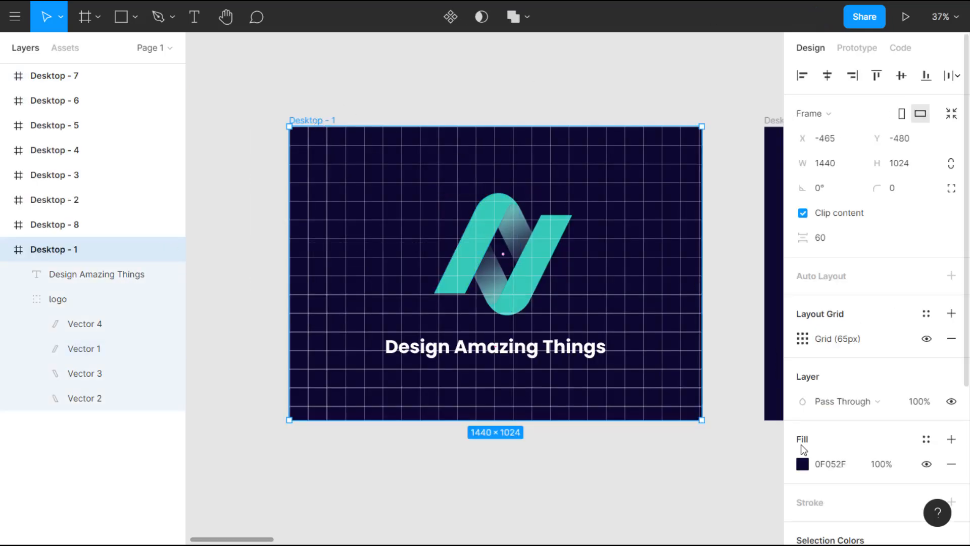
pyautogui.click(831, 466)
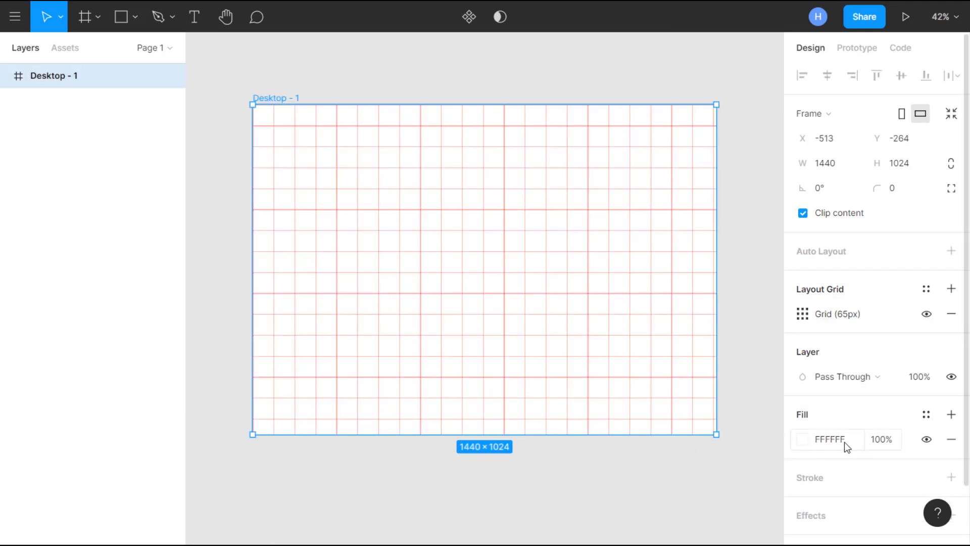
pyautogui.click(845, 443)
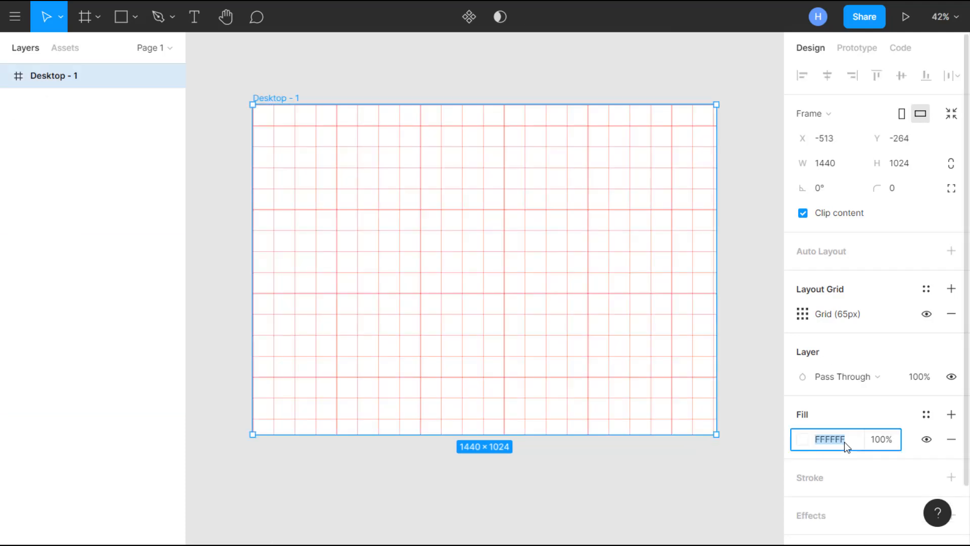
pyautogui.press('Return')
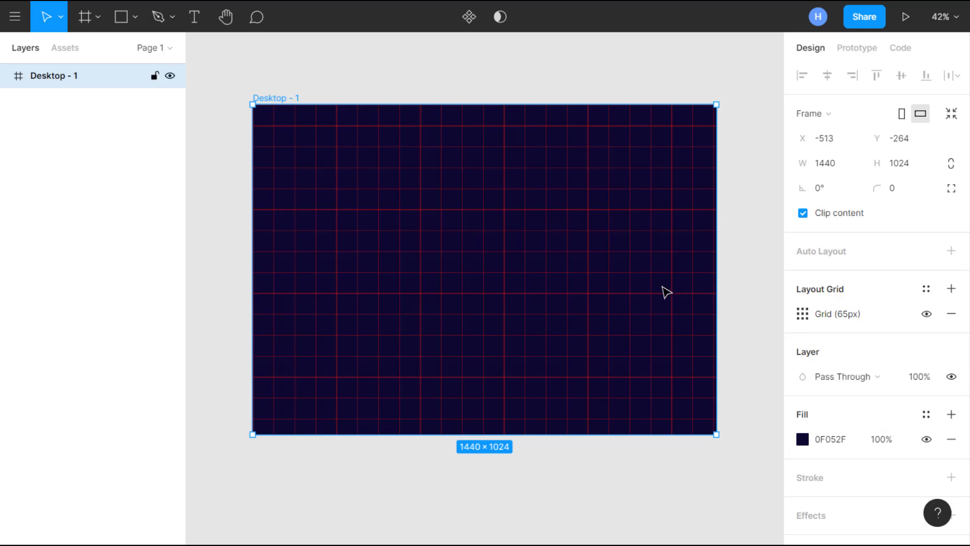
# Step: Change the frame's layout grid colour to white, FFFFFF
pyautogui.click(807, 317)
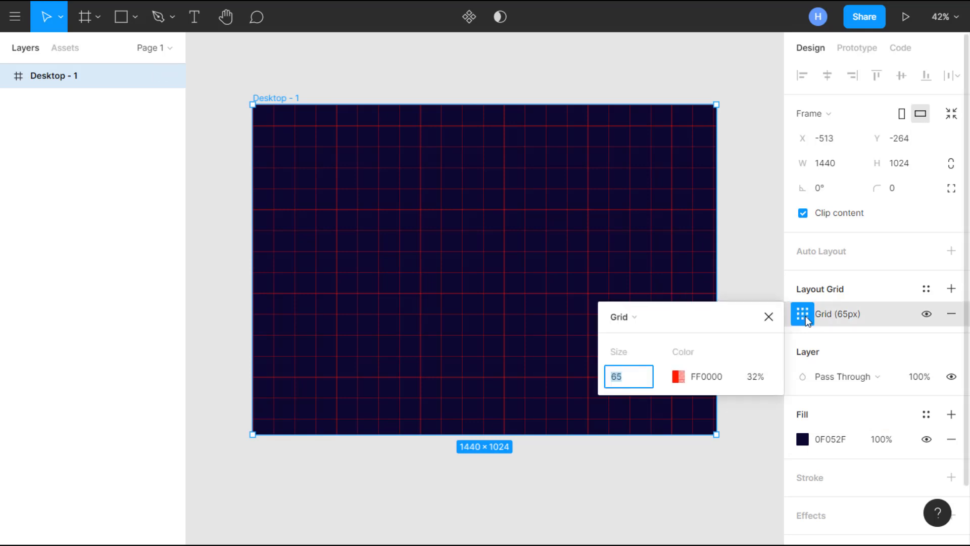
pyautogui.click(674, 377)
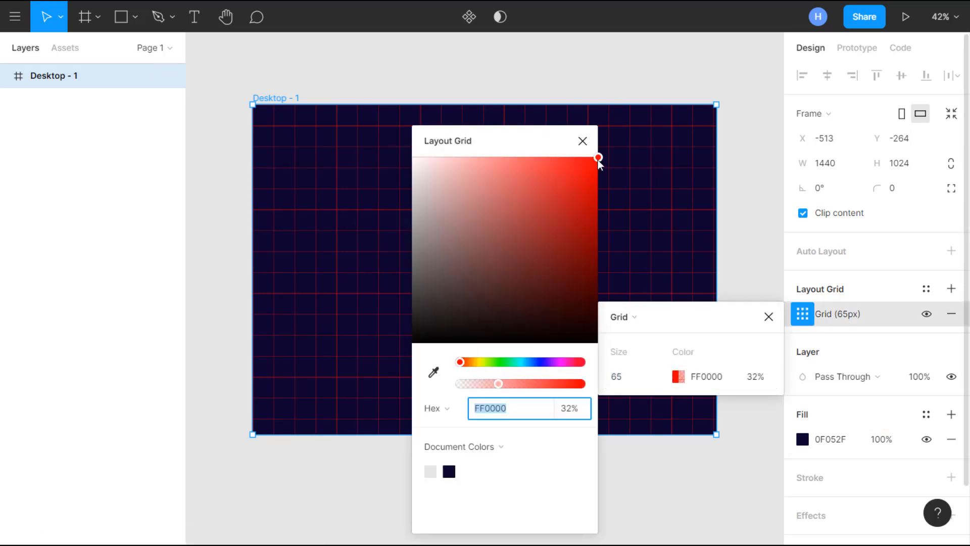
pyautogui.moveTo(598, 158); pyautogui.dragTo(371, 141)
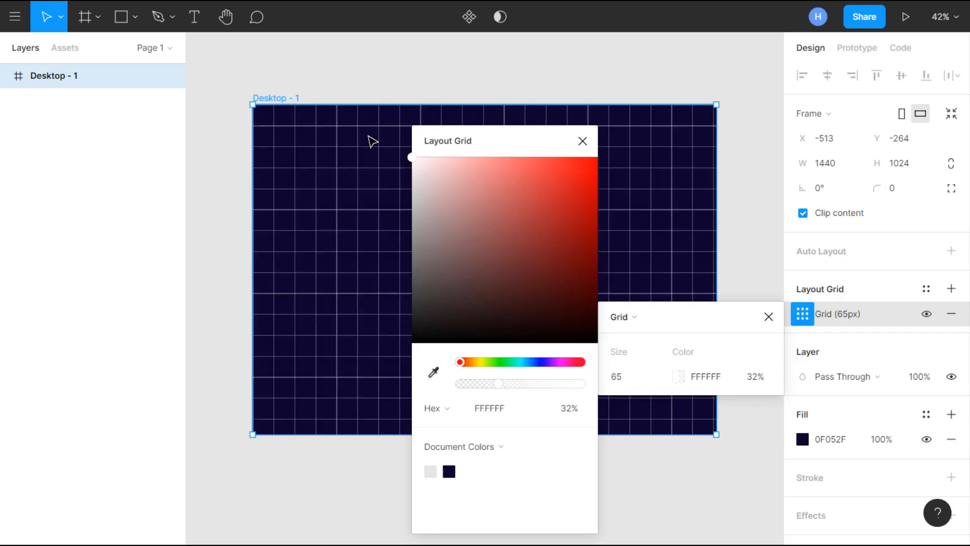
pyautogui.click(583, 141)
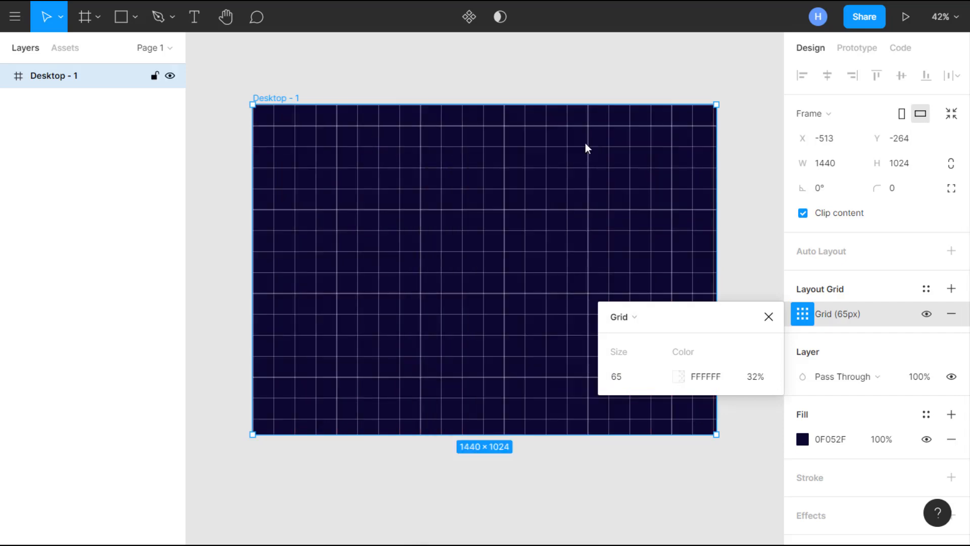
pyautogui.click(769, 319)
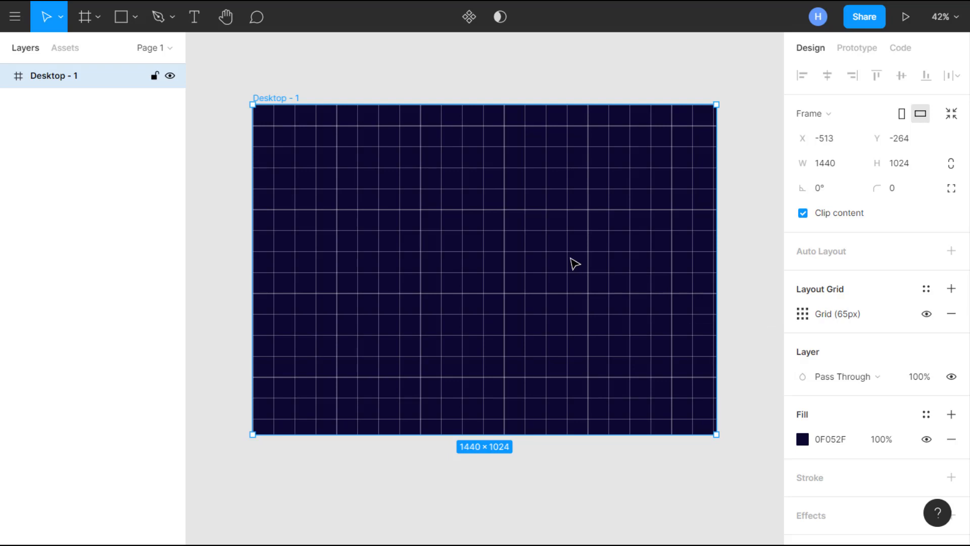
# Step: Use the Pen tool to draw a slanted line from about (64, 781) to (258.5, 389), continuing into a rounded arch ending at the same height
pyautogui.scroll(1, 574, 263)
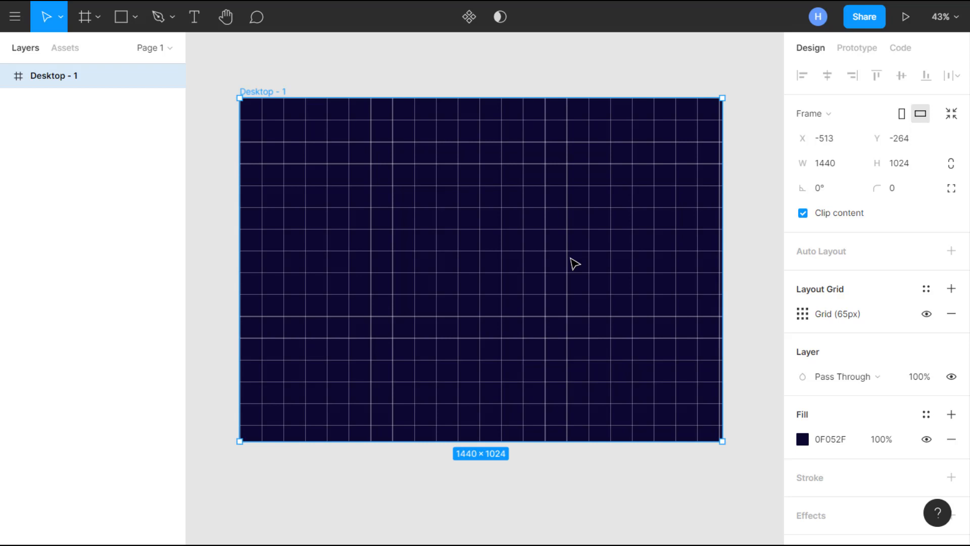
pyautogui.scroll(5, 575, 263)
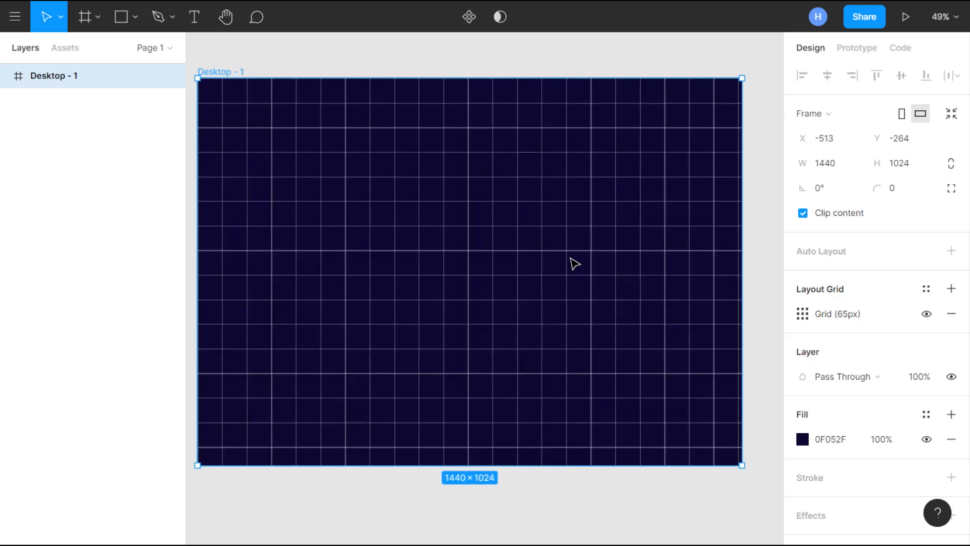
pyautogui.hscroll(-1, 571, 258)
pyautogui.hscroll(-1, 575, 263)
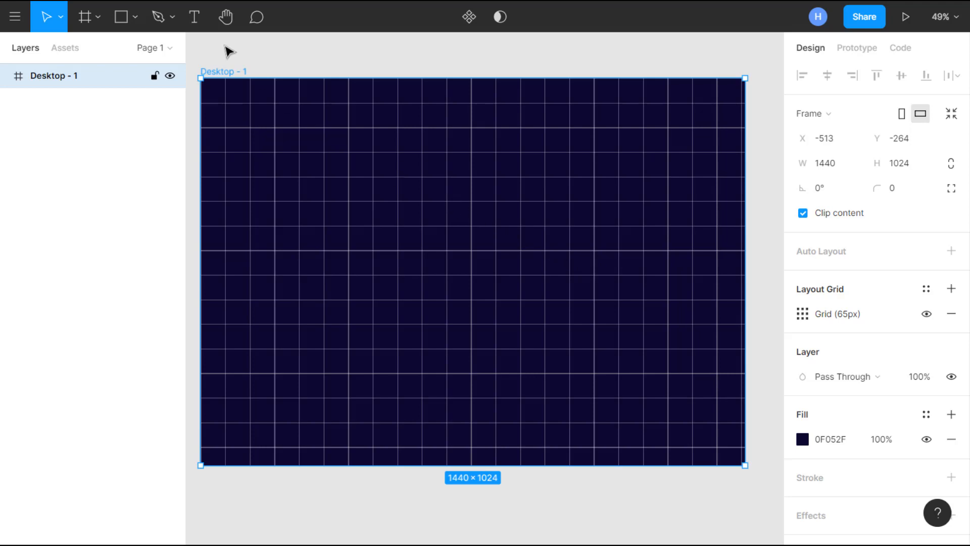
pyautogui.click(159, 20)
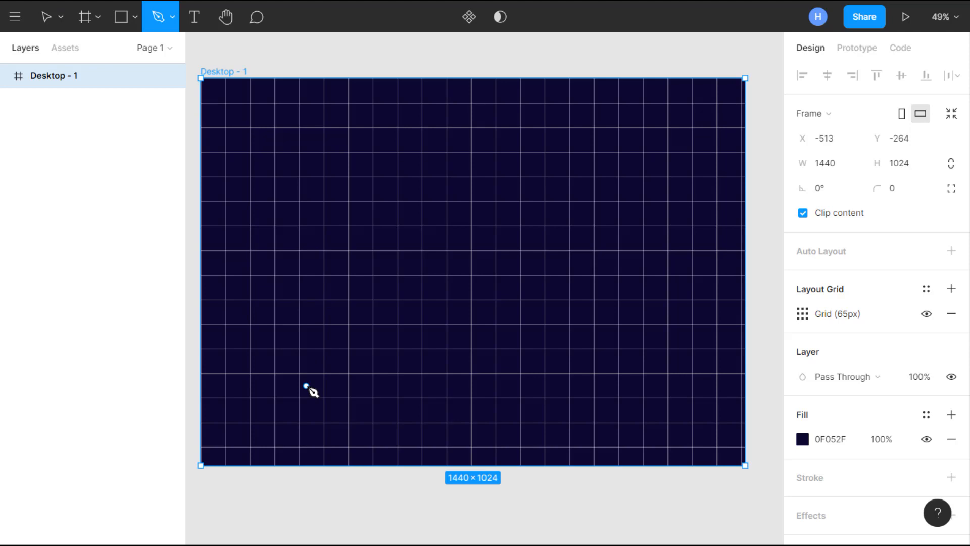
pyautogui.click(225, 374)
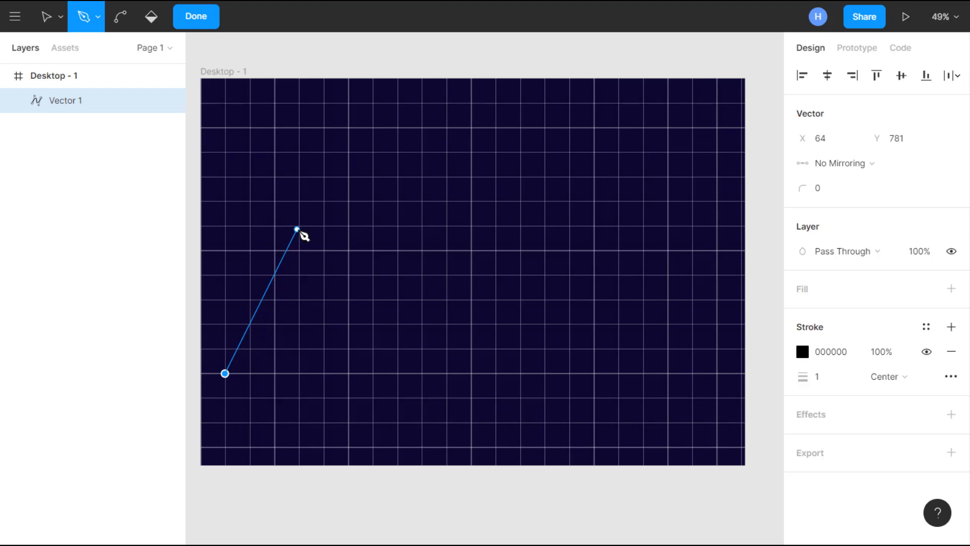
pyautogui.click(298, 230)
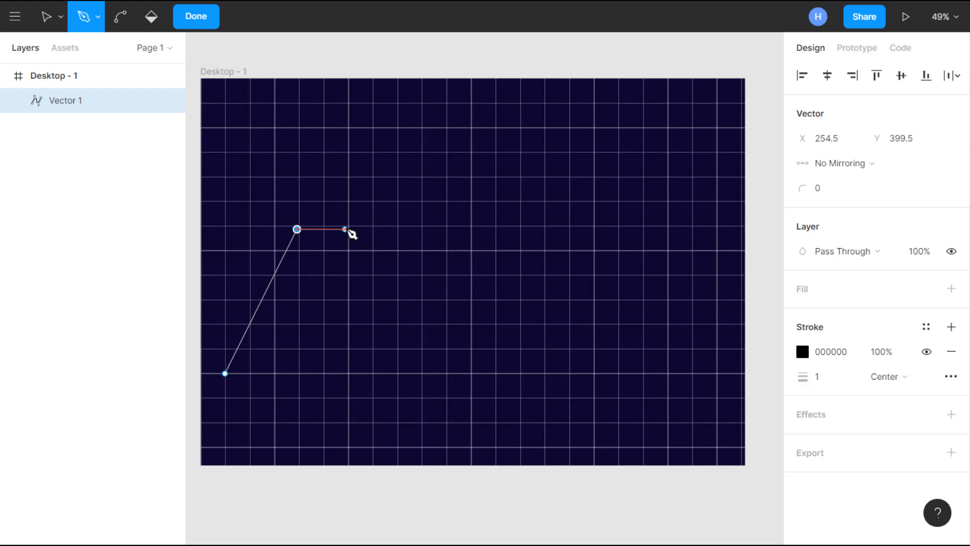
pyautogui.hotkey('ctrl', 'z')
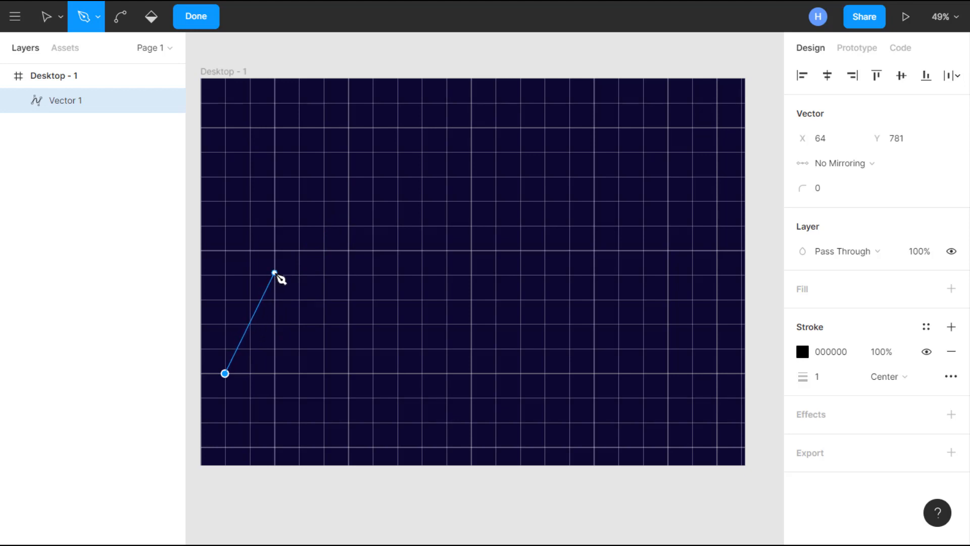
pyautogui.click(299, 225)
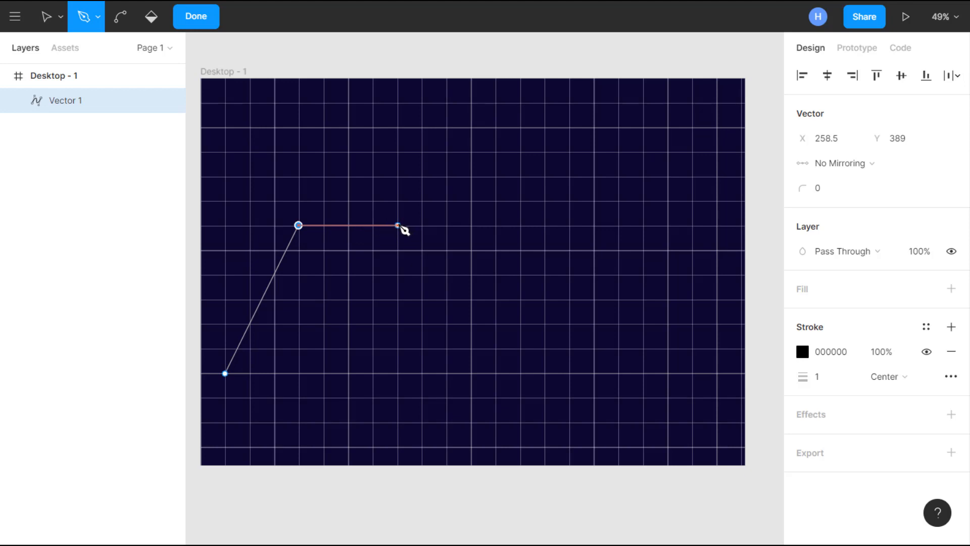
pyautogui.moveTo(399, 225); pyautogui.dragTo(463, 301)
pyautogui.press('Escape')
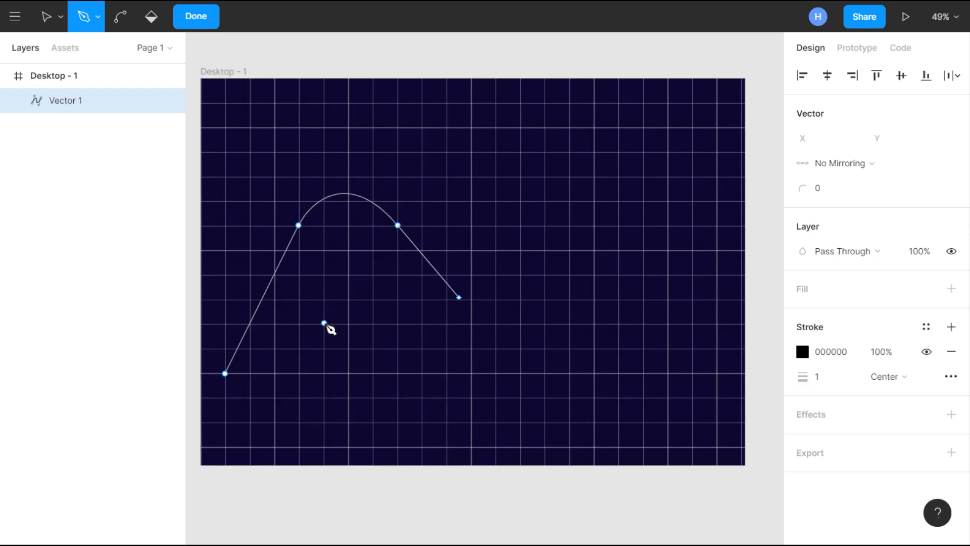
# Step: Continue the path from its lower start with a horizontal base, a parallel slanted side up to about (459.5, 389), and a short segment closing at the arch's end
pyautogui.click(225, 374)
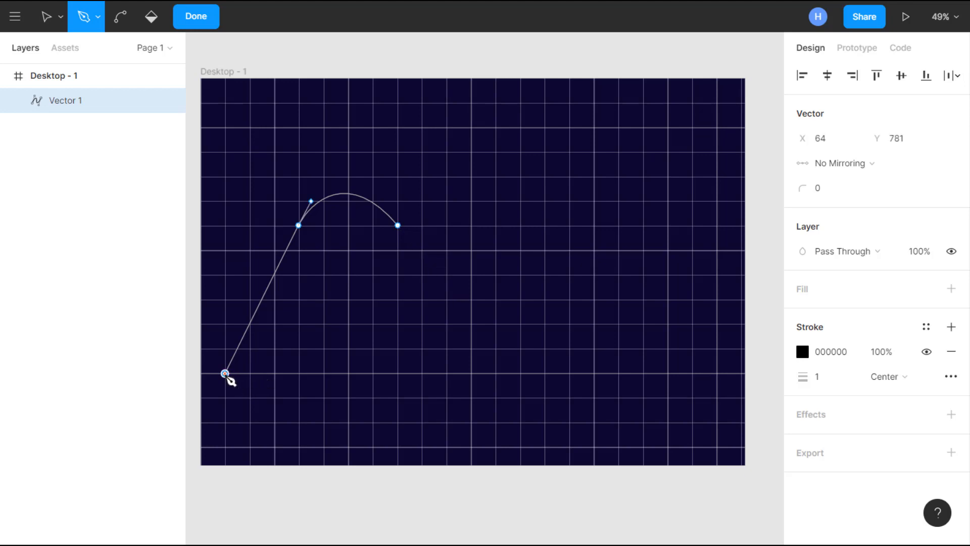
pyautogui.click(298, 373)
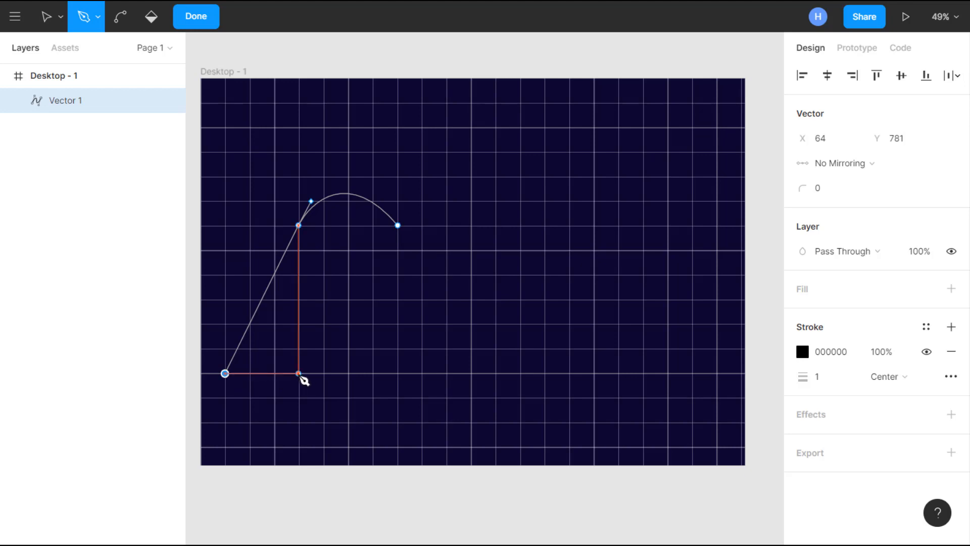
pyautogui.moveTo(304, 380); pyautogui.dragTo(381, 232)
pyautogui.click(375, 225)
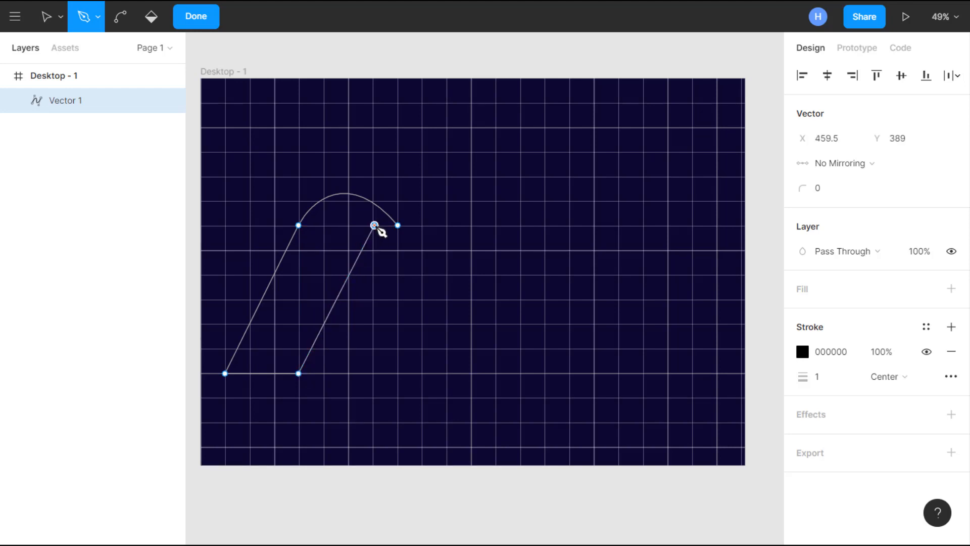
pyautogui.click(399, 226)
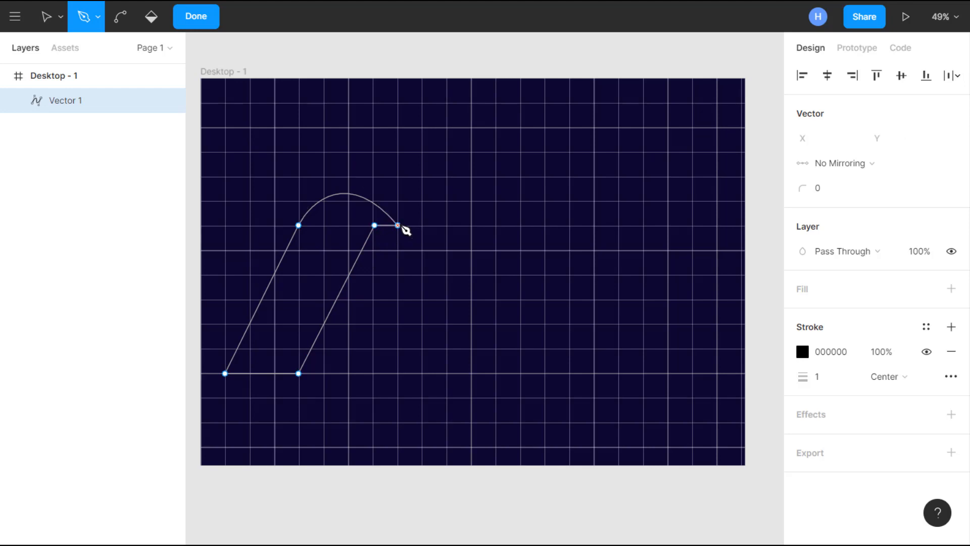
# Step: Bend the short closing segment upward into a small arch with the Bend tool and finish editing the vector
pyautogui.click(120, 22)
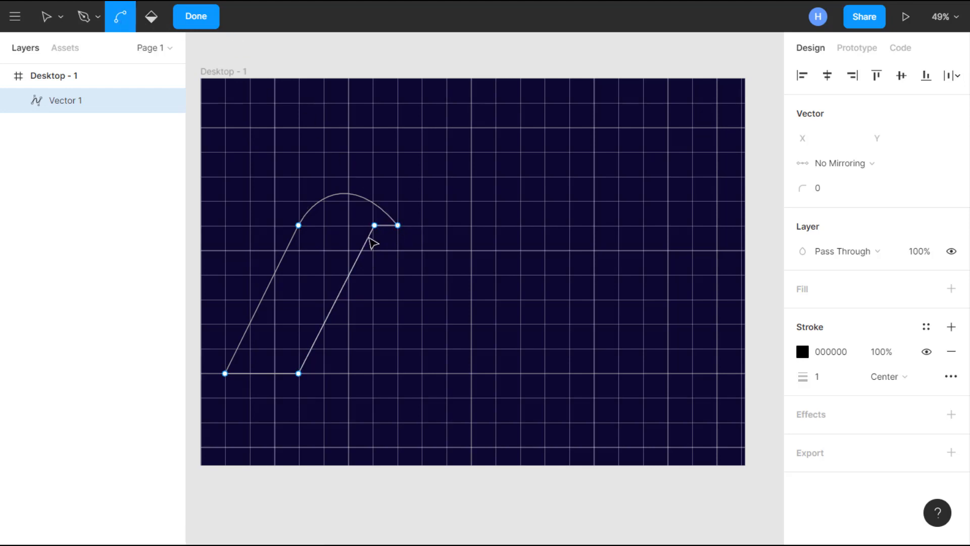
pyautogui.scroll(5, 373, 244)
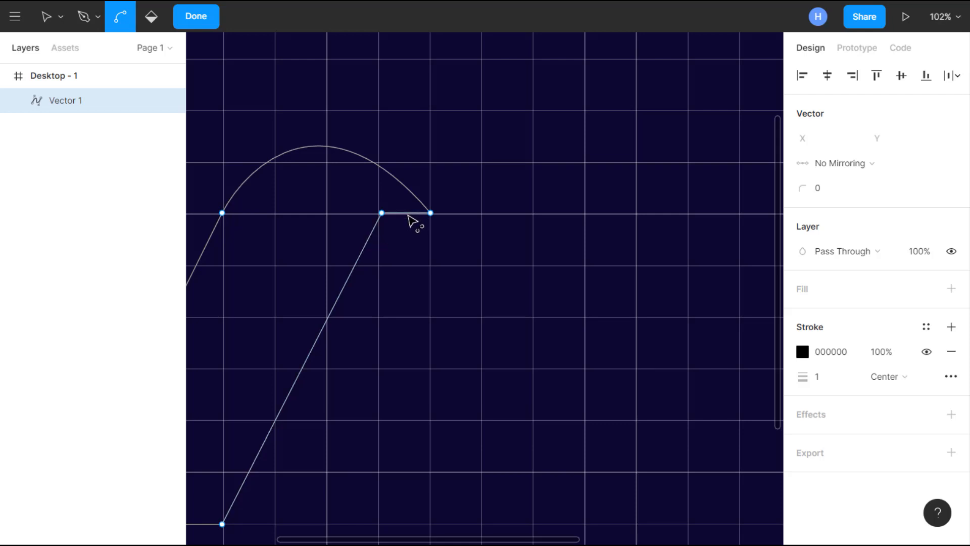
pyautogui.moveTo(408, 216); pyautogui.dragTo(406, 200)
pyautogui.scroll(-3, 488, 249)
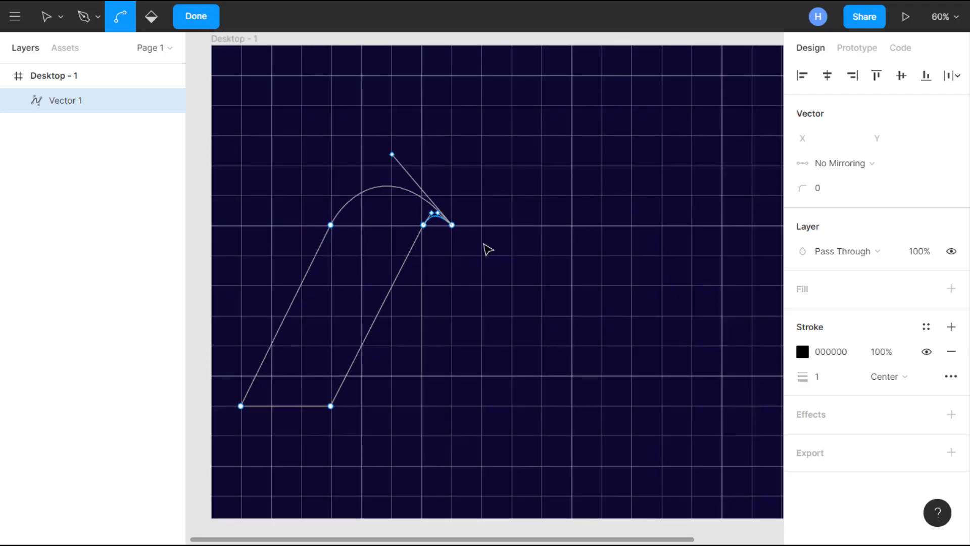
pyautogui.click(201, 18)
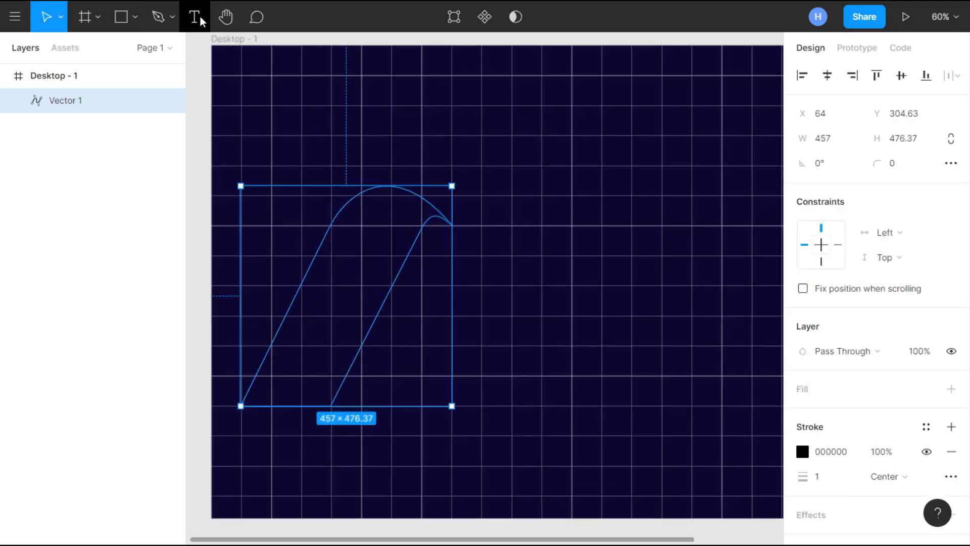
# Step: Replace the ribbon shape's stroke with a solid fill in the reference logo's teal, 43D9B8
pyautogui.click(952, 450)
pyautogui.click(952, 391)
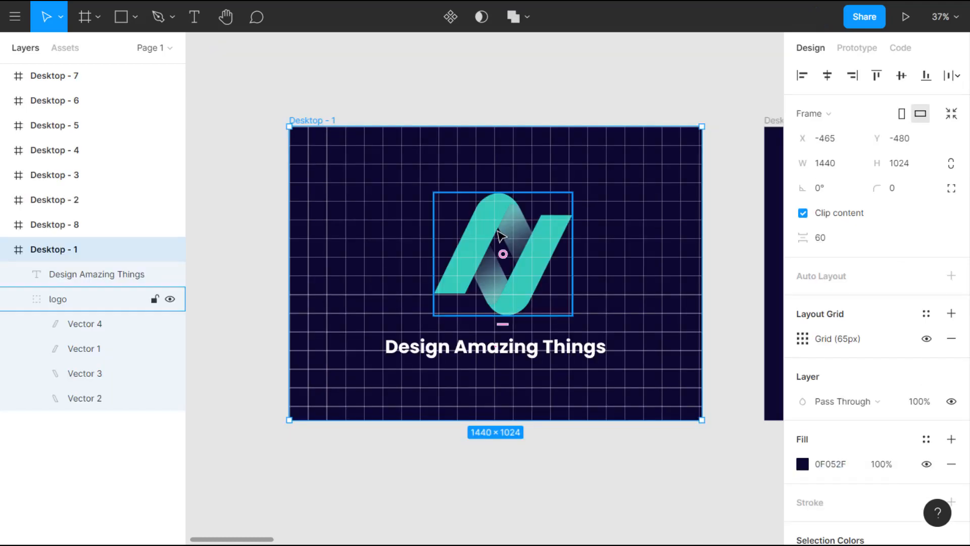
pyautogui.doubleClick(500, 235)
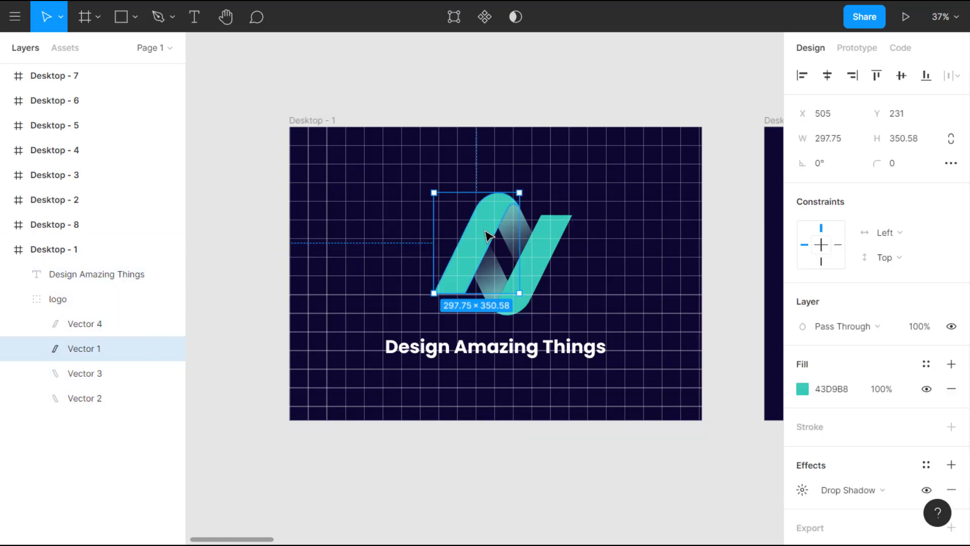
pyautogui.click(860, 391)
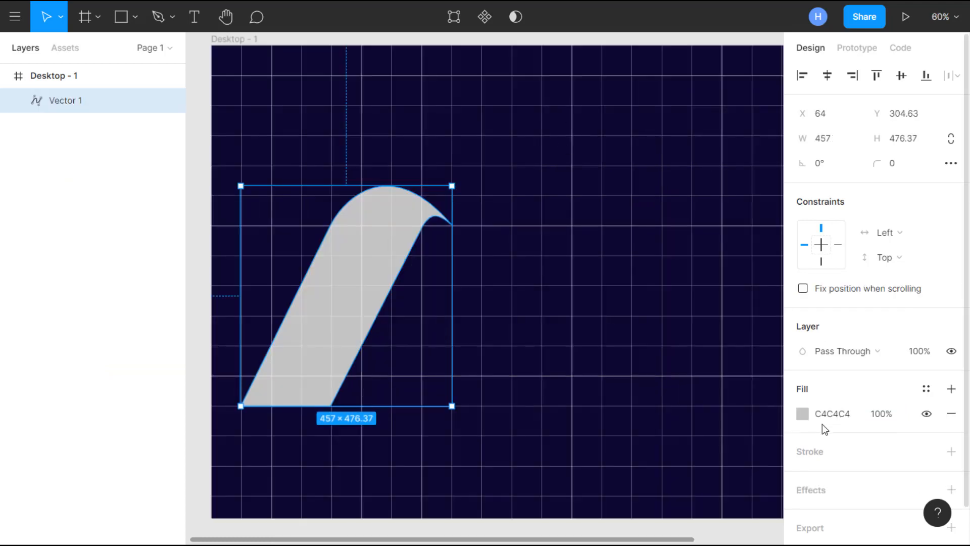
pyautogui.click(836, 414)
pyautogui.write('43D9B8')
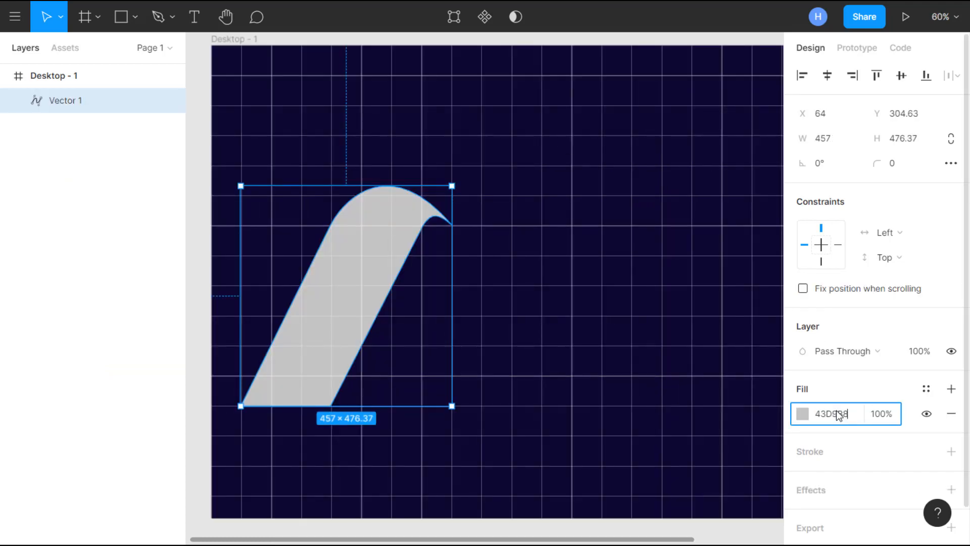
pyautogui.press('Return')
pyautogui.click(545, 278)
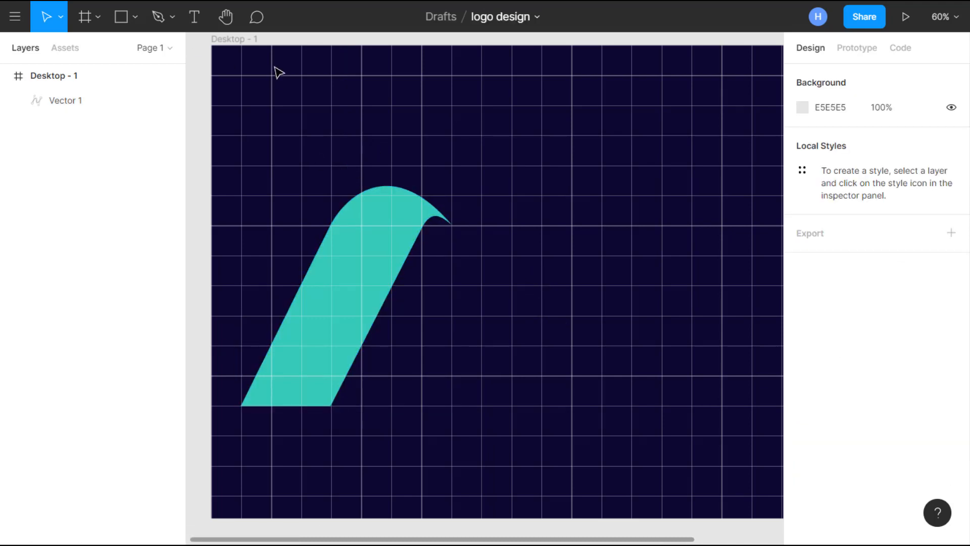
# Step: Use the Pen tool to draw a second leg from the arch's end (519.5, 387) through (714.5, 784.5) and (519.5, 784.5) up to (325.5, 387)
pyautogui.click(159, 22)
pyautogui.scroll(5, 439, 225)
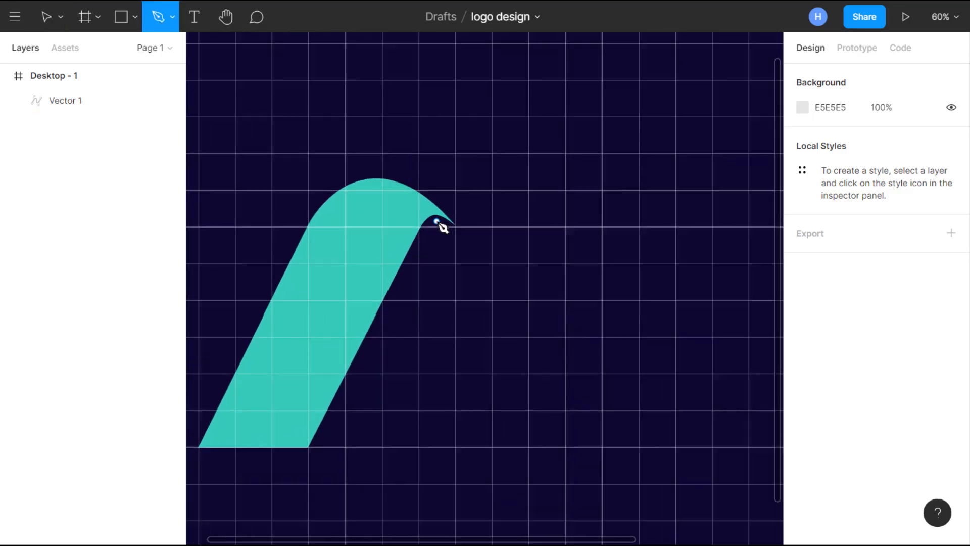
pyautogui.scroll(2, 439, 224)
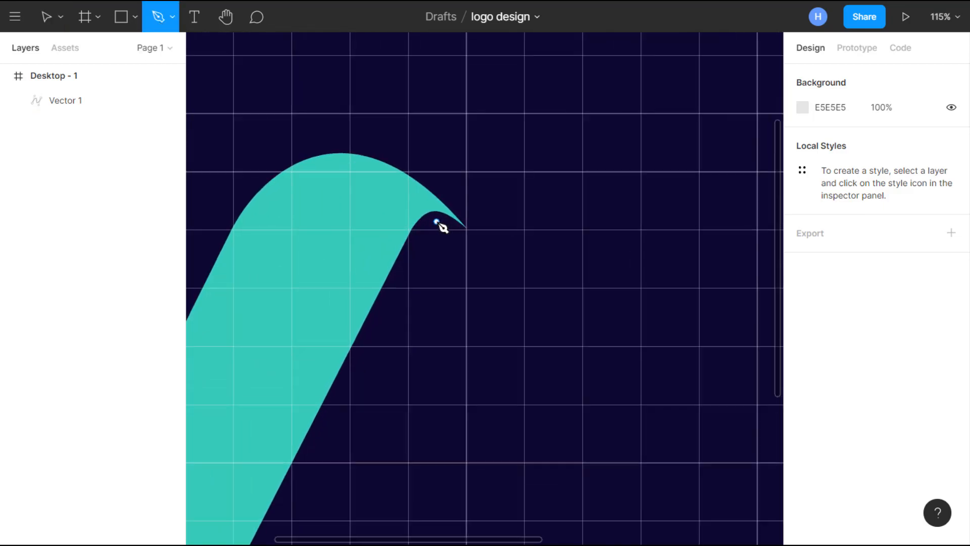
pyautogui.click(471, 231)
pyautogui.scroll(-5, 471, 231)
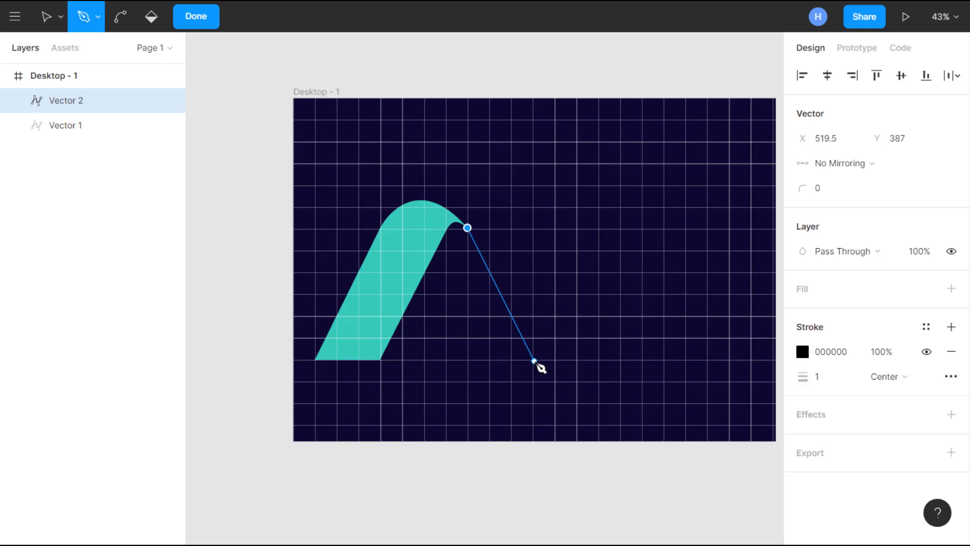
pyautogui.click(533, 361)
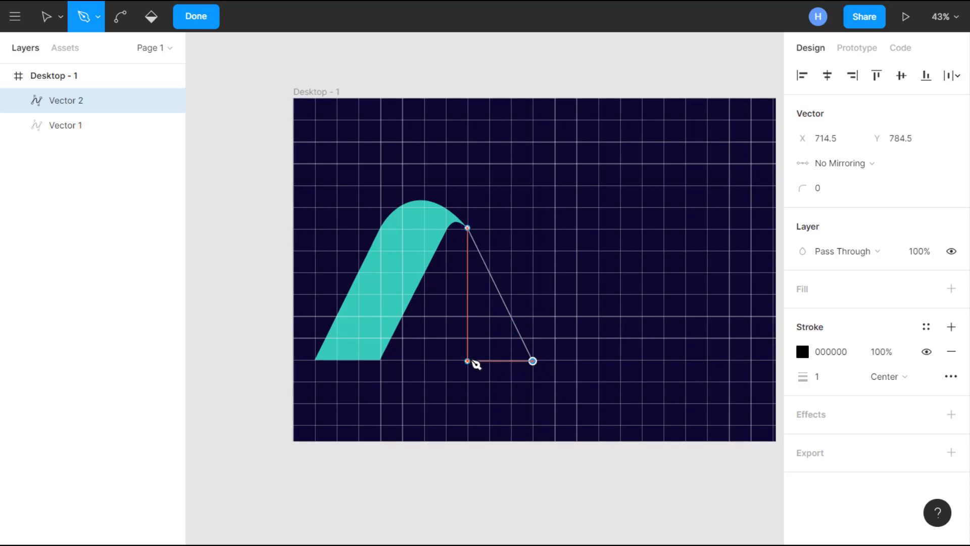
pyautogui.click(467, 361)
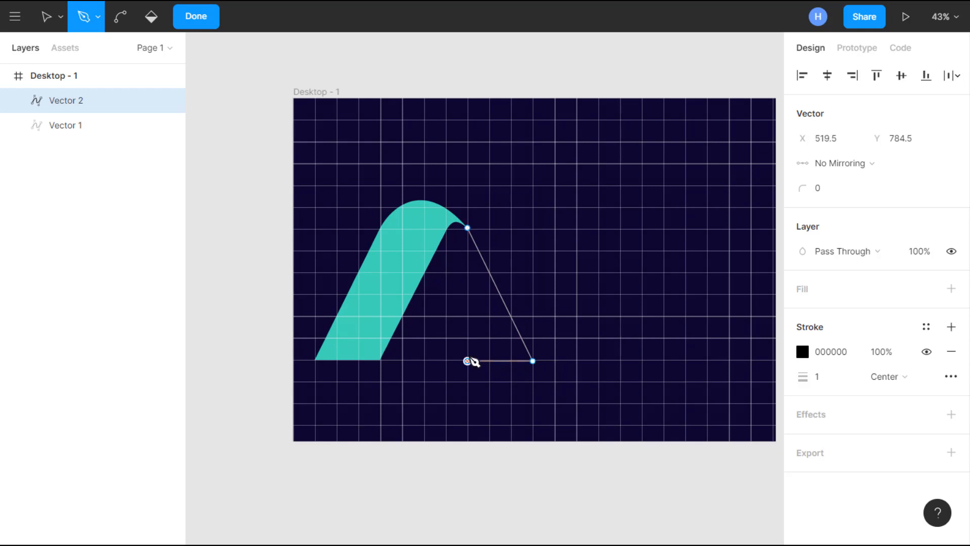
pyautogui.moveTo(467, 361); pyautogui.dragTo(402, 228)
pyautogui.click(403, 228)
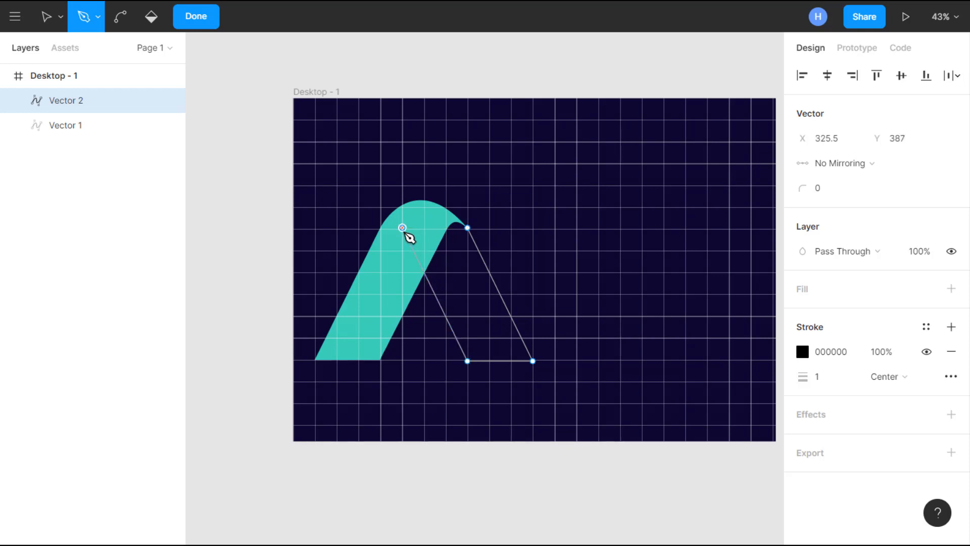
# Step: Close the second leg's path with short segments following the arch through about (421, 342.5), (479.5, 356.5) and (500, 370.5) back to its start
pyautogui.scroll(10, 405, 234)
pyautogui.scroll(-2, 405, 233)
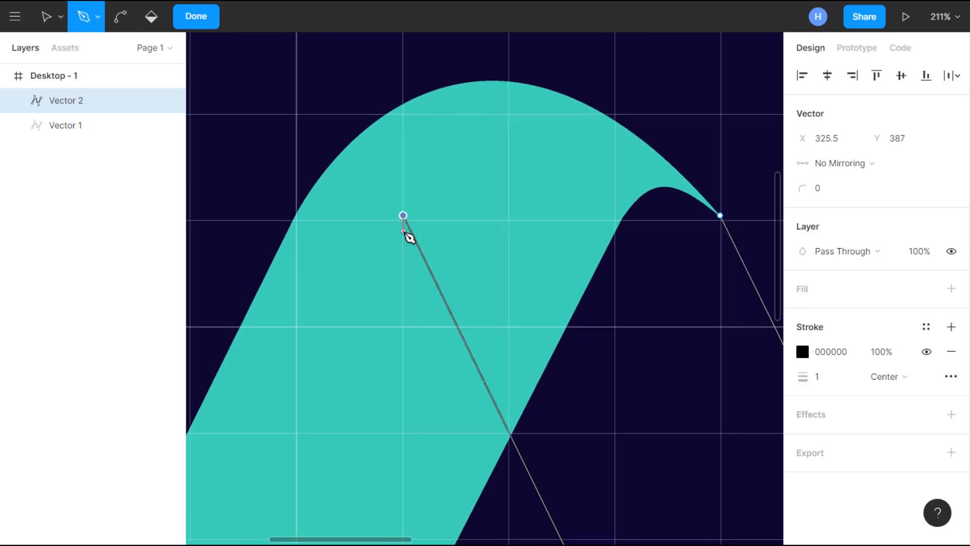
pyautogui.moveTo(466, 172); pyautogui.dragTo(551, 138)
pyautogui.click(559, 143)
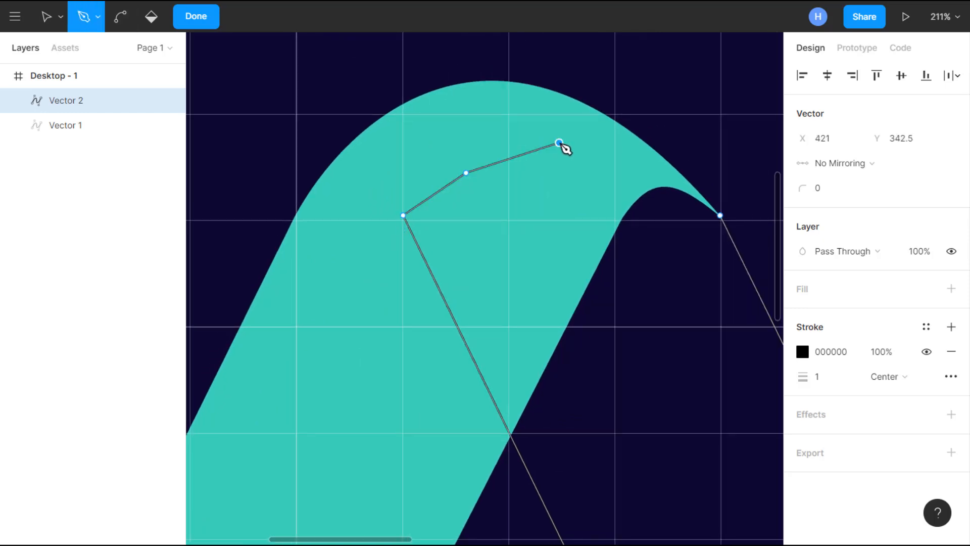
pyautogui.click(654, 165)
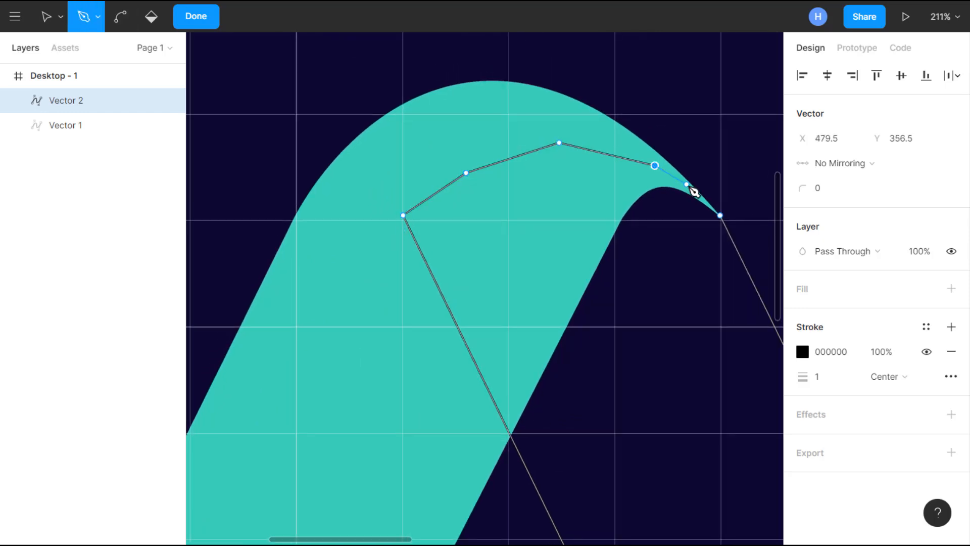
pyautogui.click(688, 188)
pyautogui.click(720, 215)
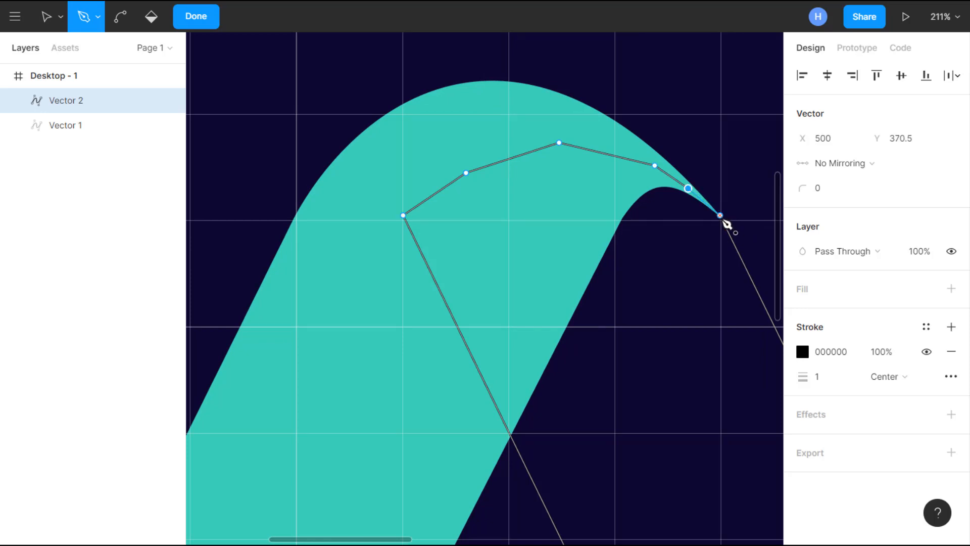
pyautogui.click(721, 216)
pyautogui.scroll(-5, 726, 219)
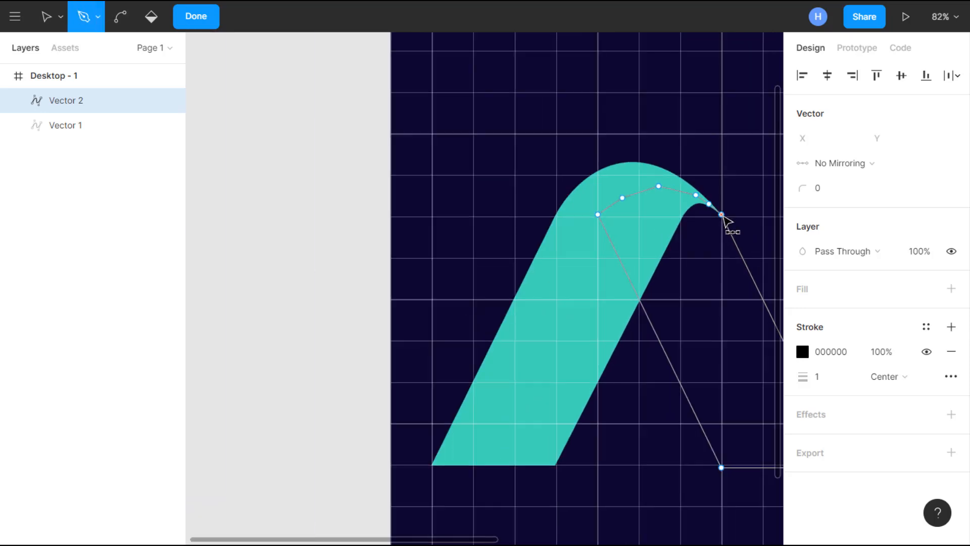
# Step: Replace the second leg's stroke with a solid 43D9B8 fill and finish editing the vector
pyautogui.hotkey('alt', 'Tab')
pyautogui.hscroll(5, 728, 225)
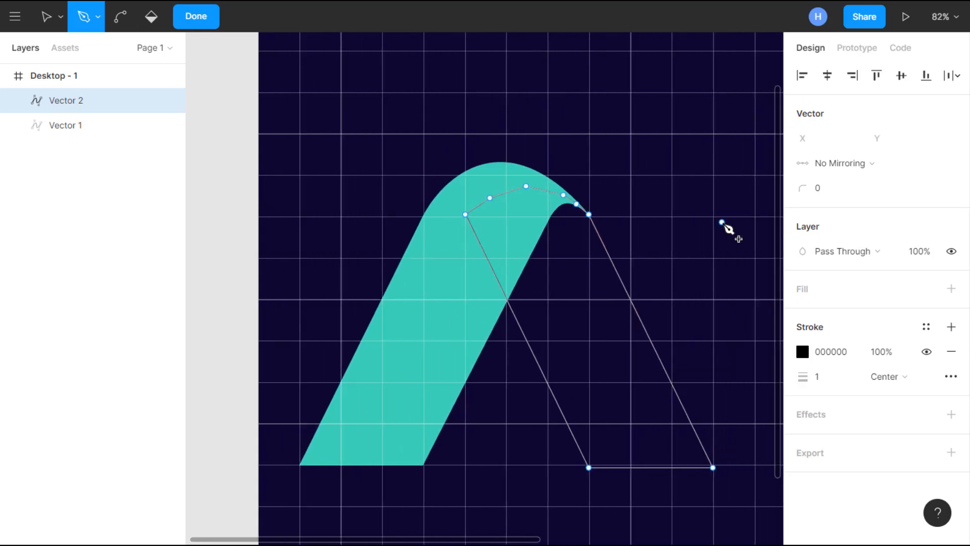
pyautogui.hscroll(3, 724, 224)
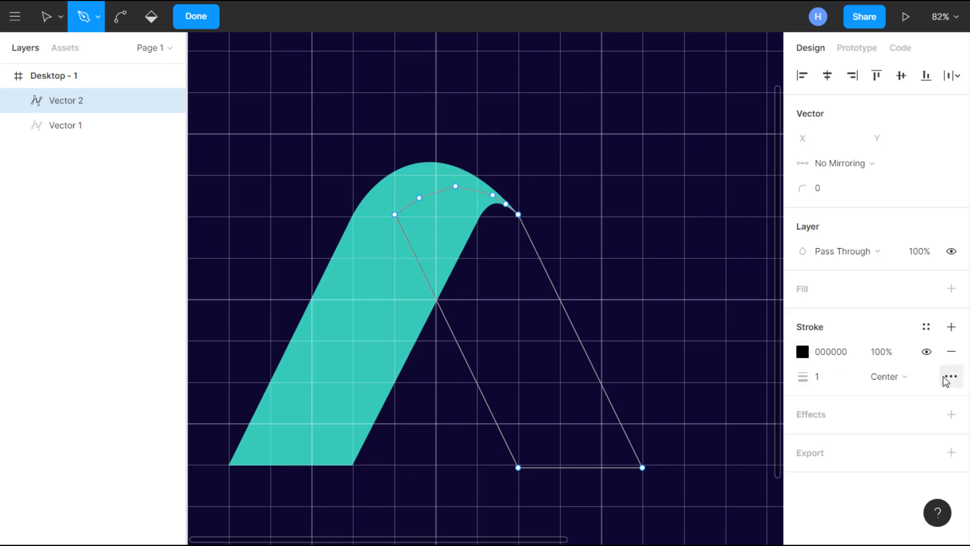
pyautogui.click(953, 352)
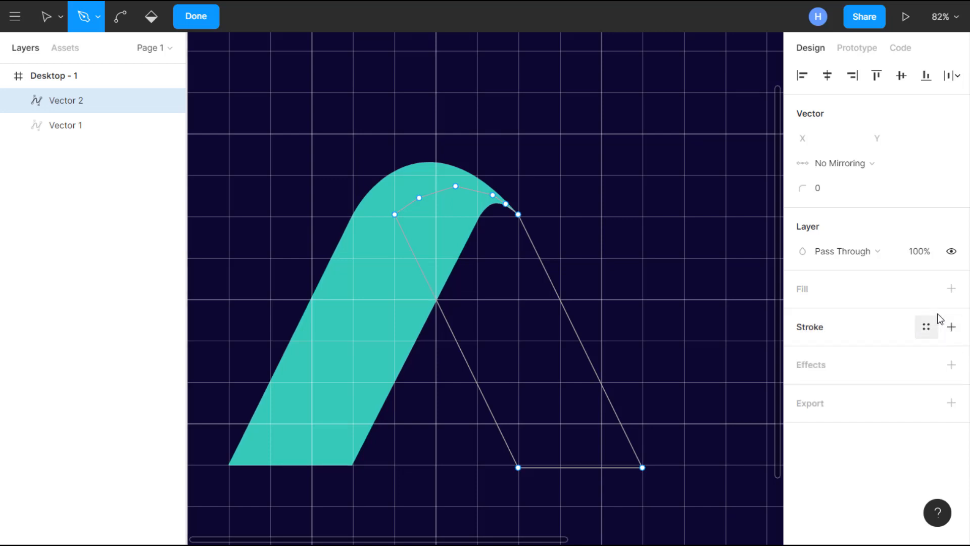
pyautogui.click(952, 290)
pyautogui.click(857, 317)
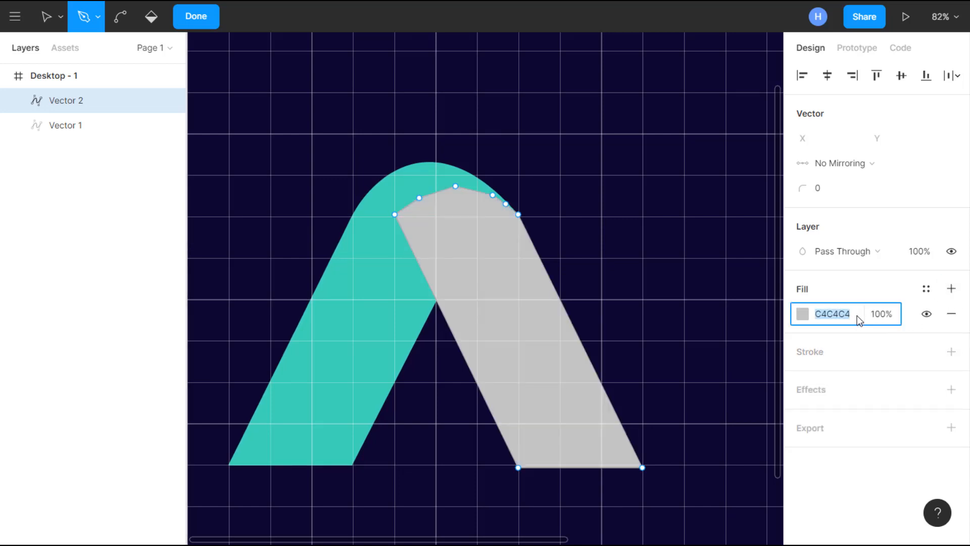
pyautogui.write('43D9B8')
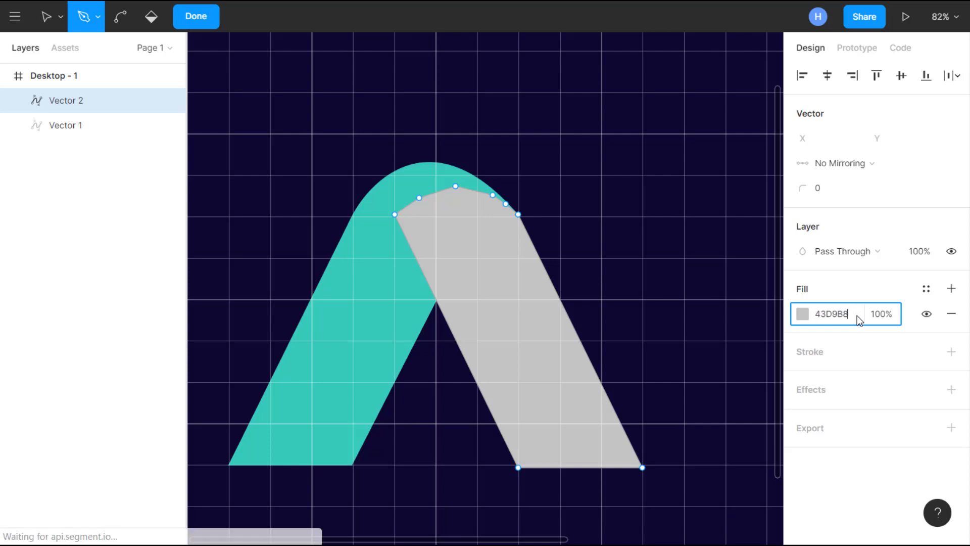
pyautogui.press('Return')
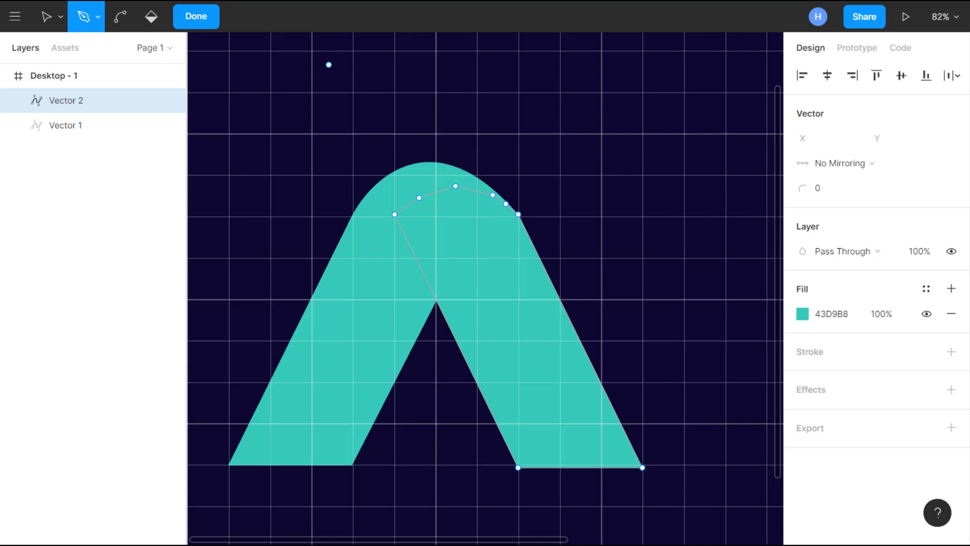
pyautogui.click(195, 17)
pyautogui.click(539, 162)
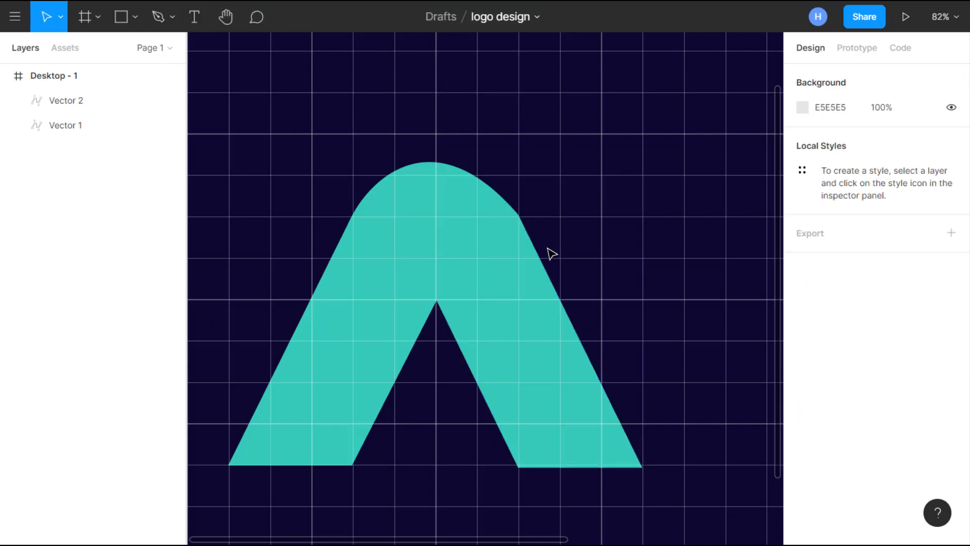
# Step: Reshape the first ribbon's outer arch by moving the curve handle of its end point to about (418, 219), and finish editing
pyautogui.click(399, 185)
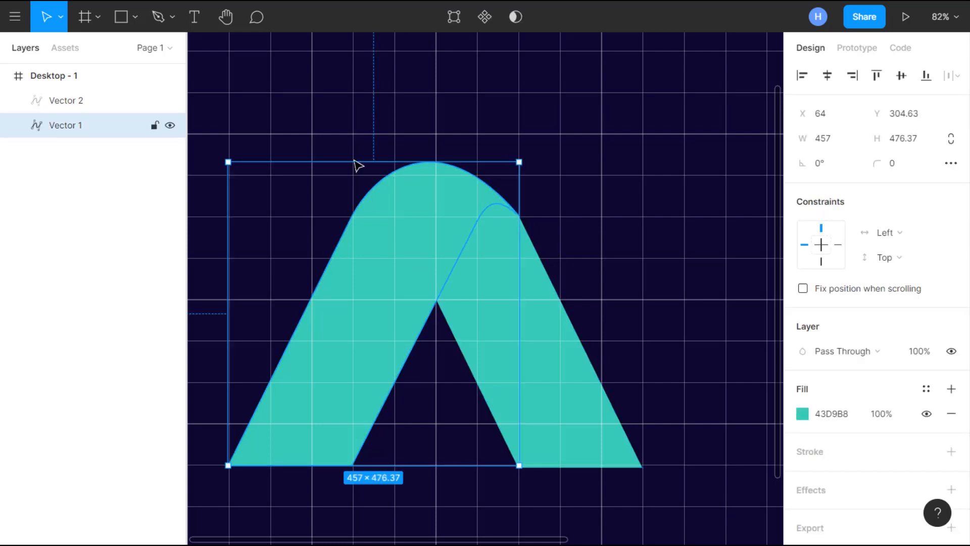
pyautogui.click(456, 18)
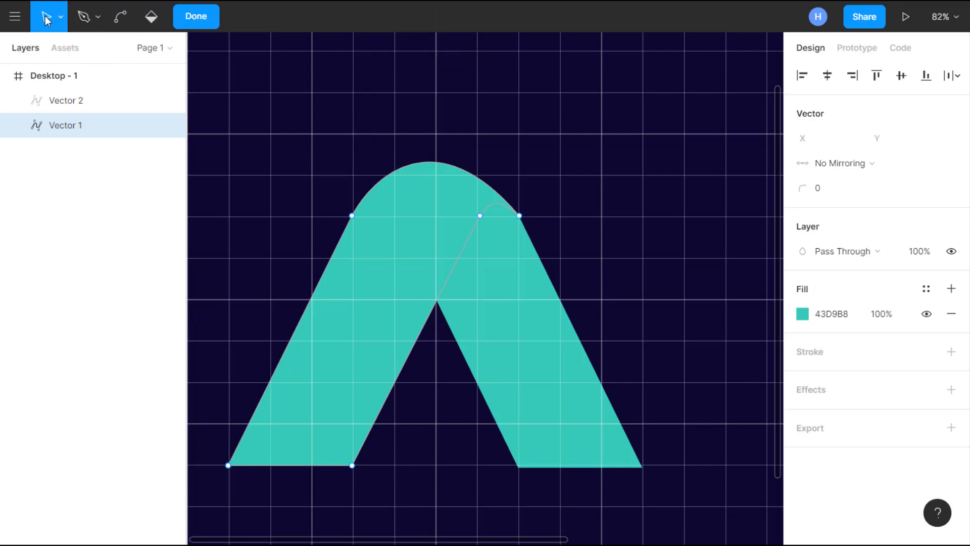
pyautogui.click(520, 216)
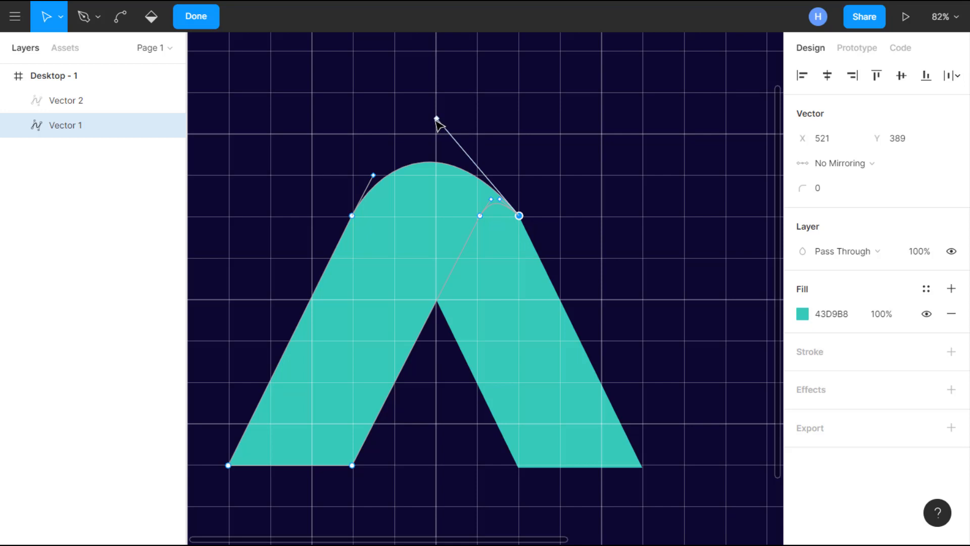
pyautogui.moveTo(438, 121); pyautogui.dragTo(455, 113)
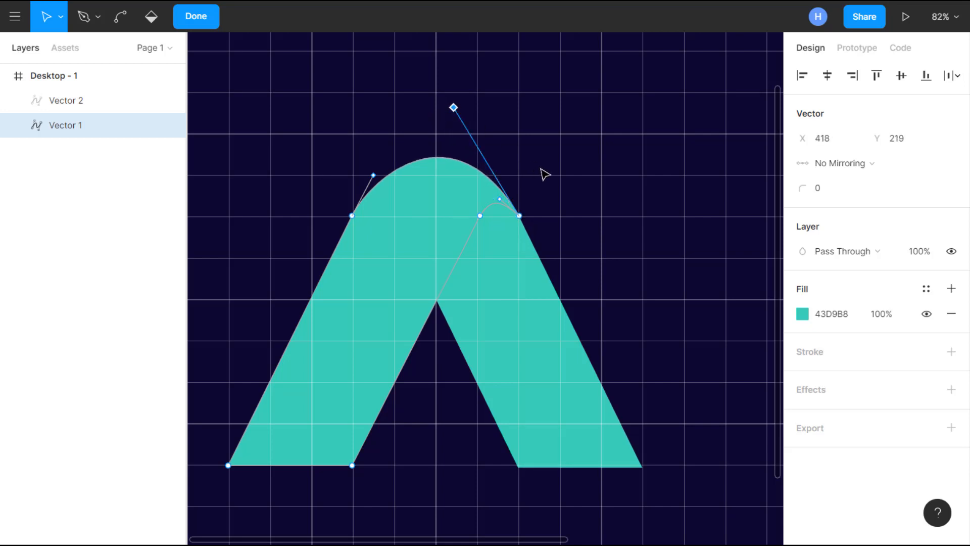
pyautogui.click(578, 197)
pyautogui.click(197, 16)
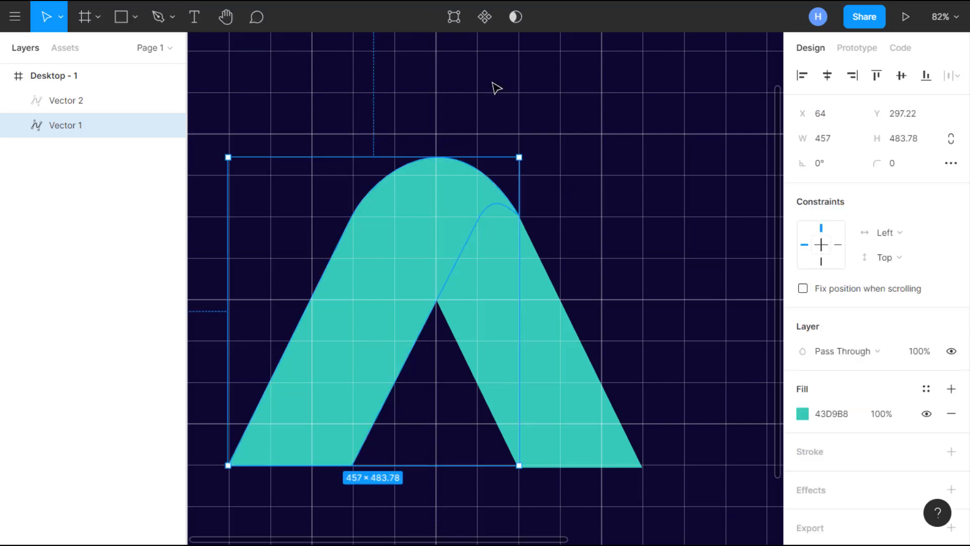
pyautogui.click(551, 111)
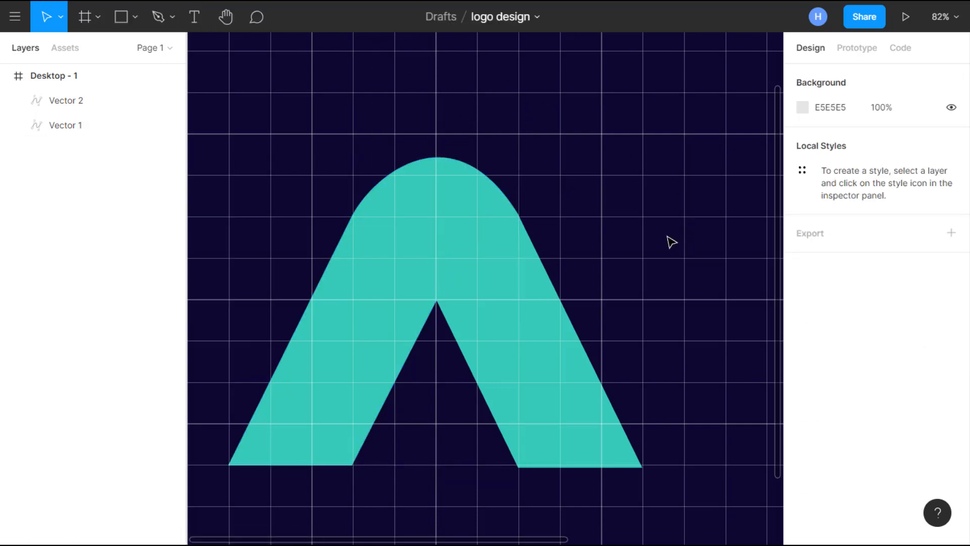
# Step: Add a white linear gradient fill over the second leg's teal and place its layer below the first ribbon
pyautogui.click(555, 353)
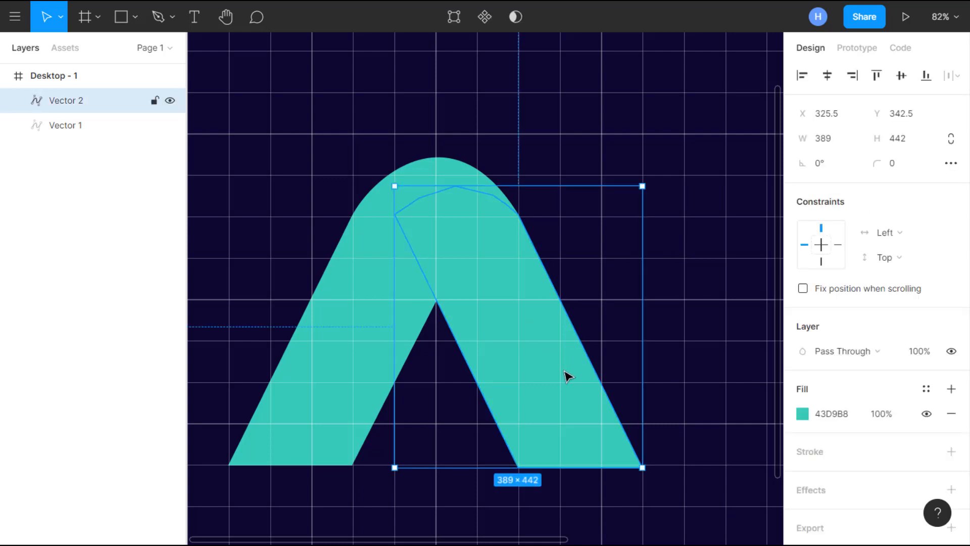
pyautogui.click(951, 390)
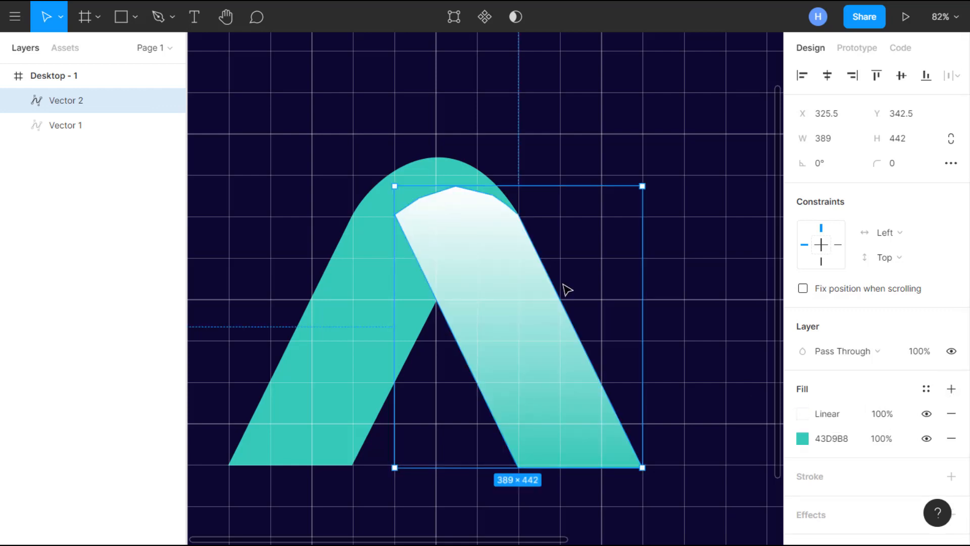
pyautogui.moveTo(80, 104); pyautogui.dragTo(76, 151)
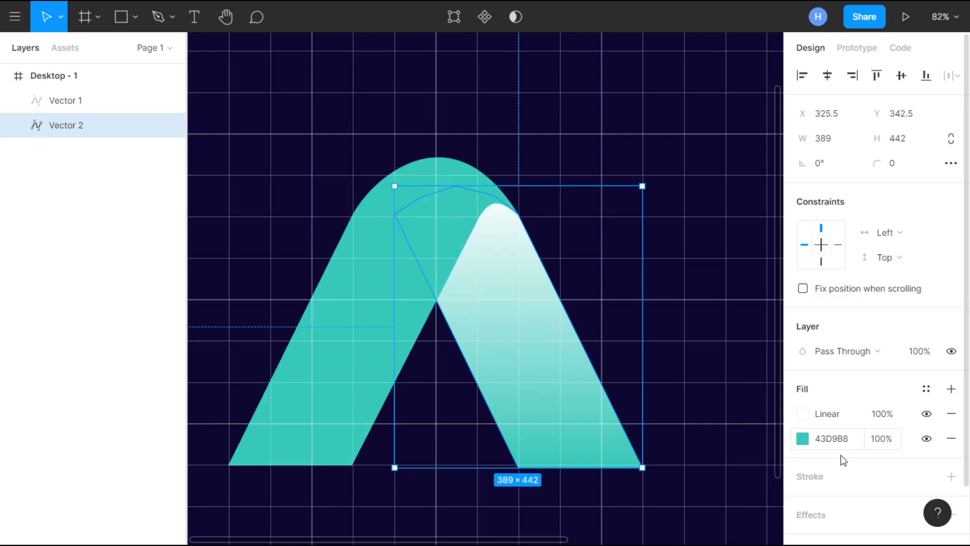
# Step: Run the second leg's gradient diagonally from transparent at the arch to opaque beyond the foot's outer corner, and sample the background color 0F052F for the opaque stop
pyautogui.click(803, 414)
pyautogui.hscroll(5, 590, 253)
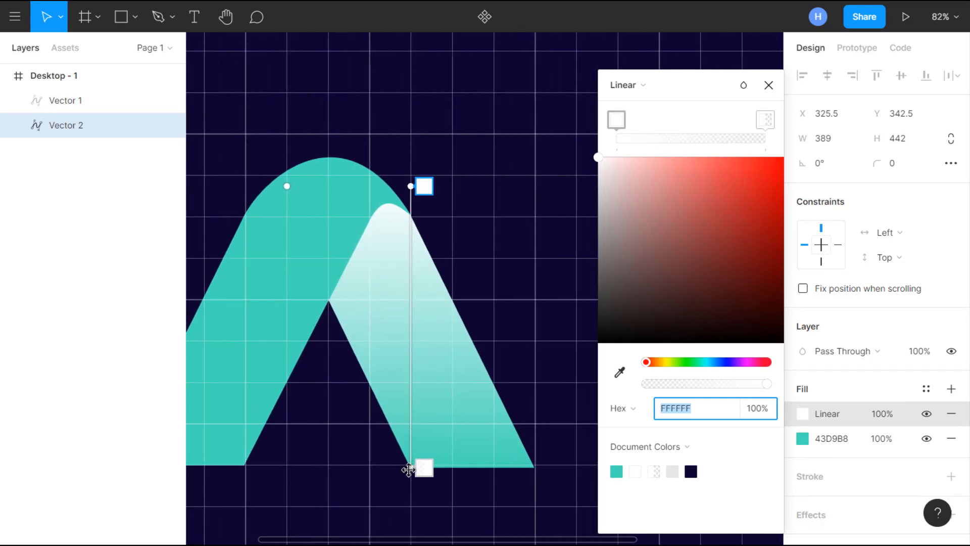
pyautogui.moveTo(409, 468); pyautogui.dragTo(319, 208)
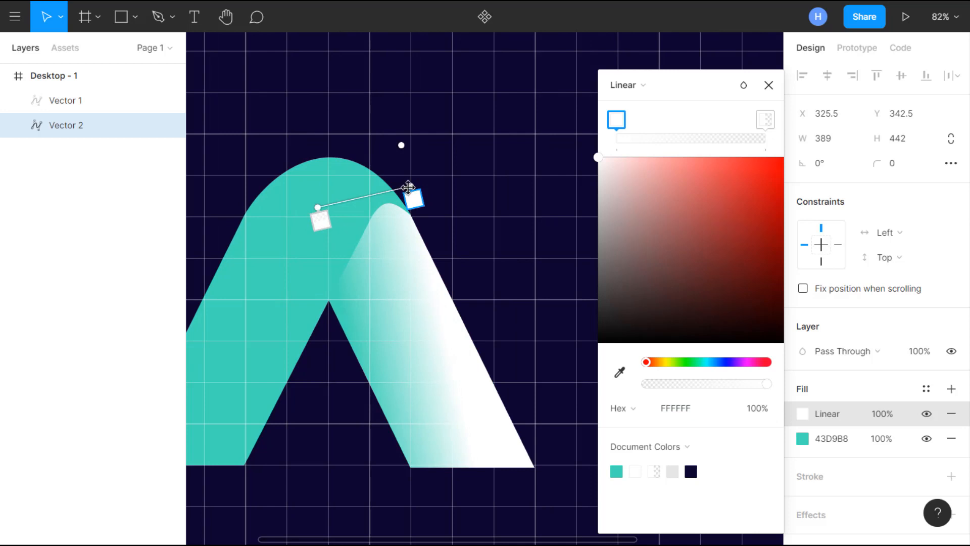
pyautogui.moveTo(410, 187); pyautogui.dragTo(484, 511)
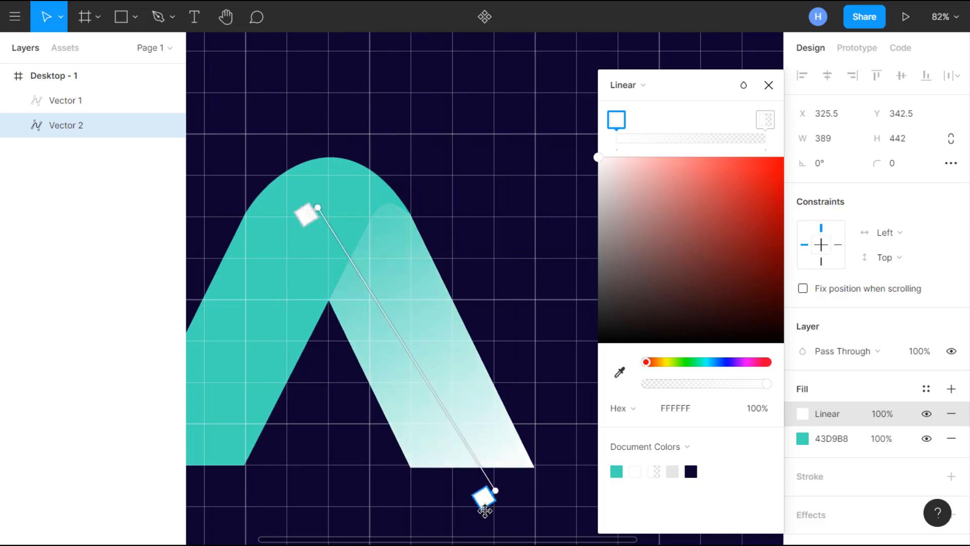
pyautogui.click(620, 373)
pyautogui.click(558, 352)
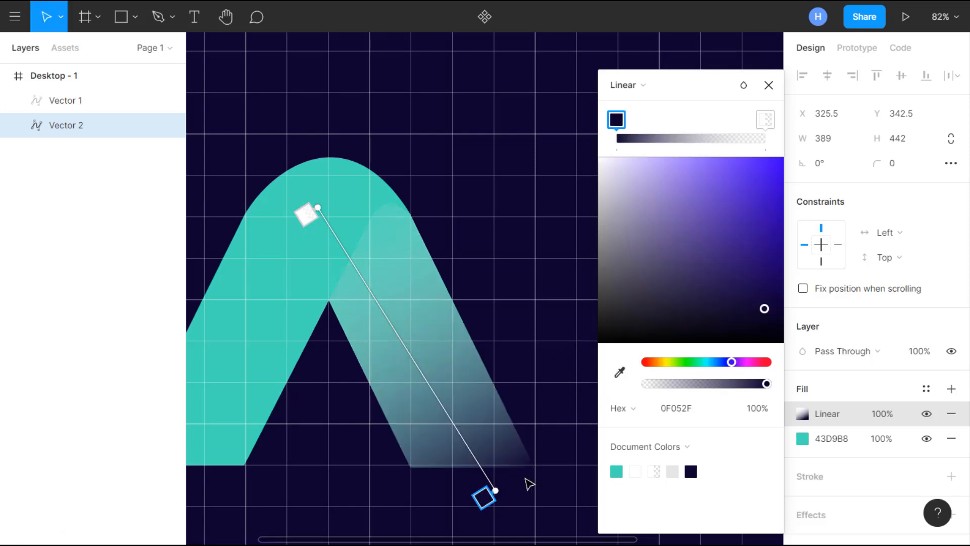
# Step: Shorten the second leg's gradient to end above its foot, add an intermediate dark stop, and shift both dark stops slightly toward the arch
pyautogui.moveTo(496, 492); pyautogui.dragTo(447, 419)
pyautogui.click(638, 136)
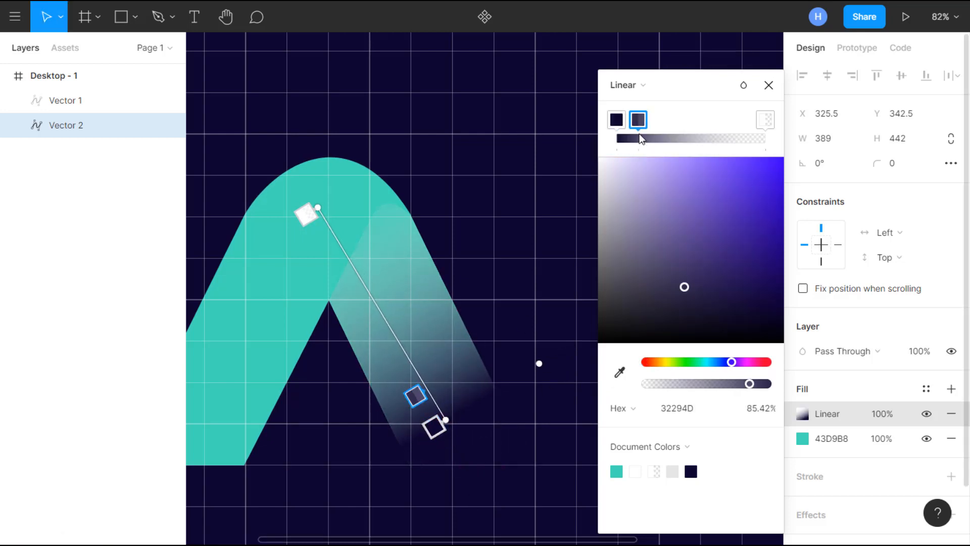
pyautogui.moveTo(414, 398); pyautogui.dragTo(397, 365)
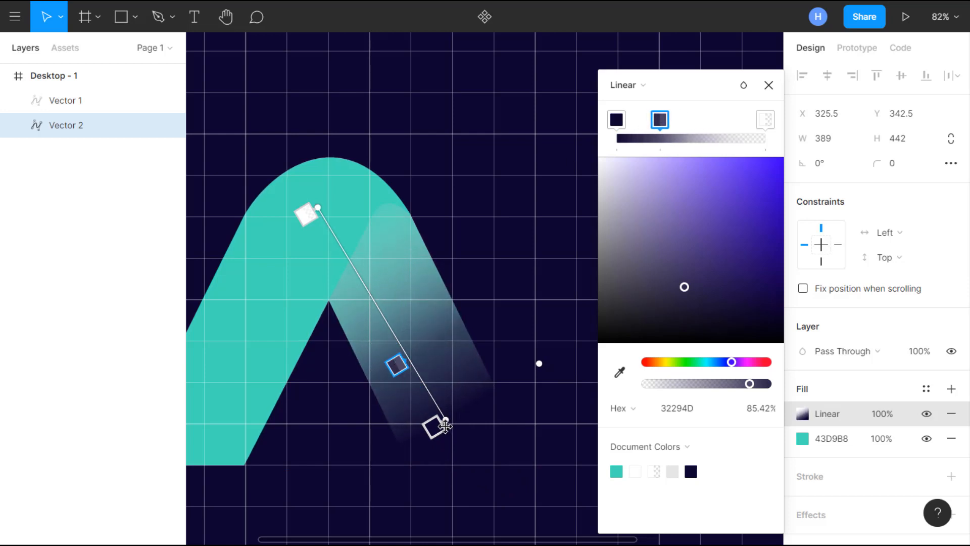
pyautogui.click(428, 421)
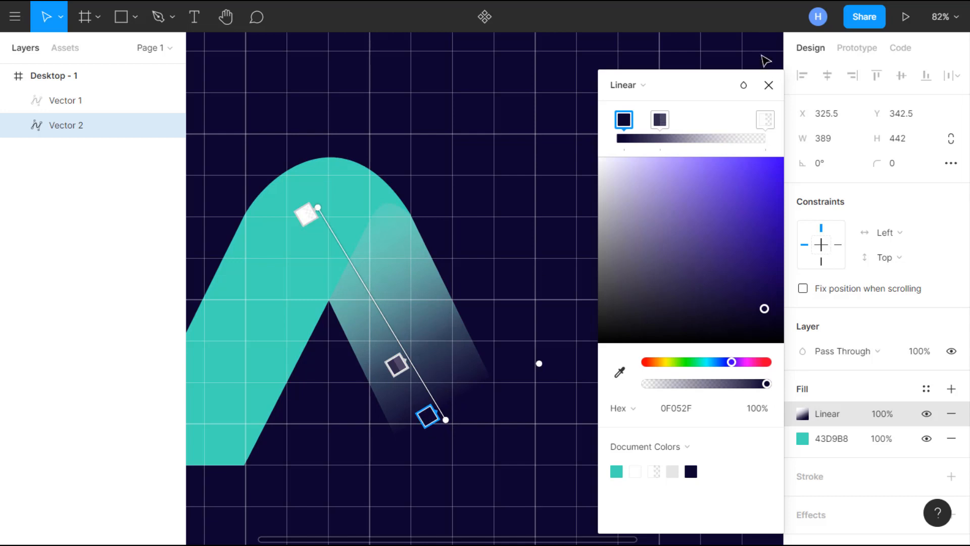
pyautogui.click(769, 85)
# Step: Hide the 65 px layout grid of the Desktop - 1 frame
pyautogui.scroll(-5, 670, 209)
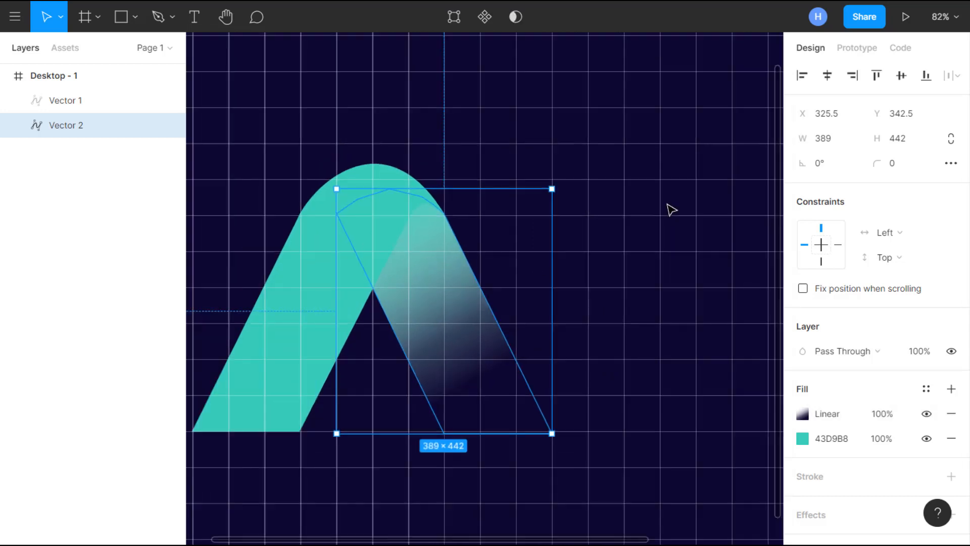
pyautogui.scroll(-3, 670, 210)
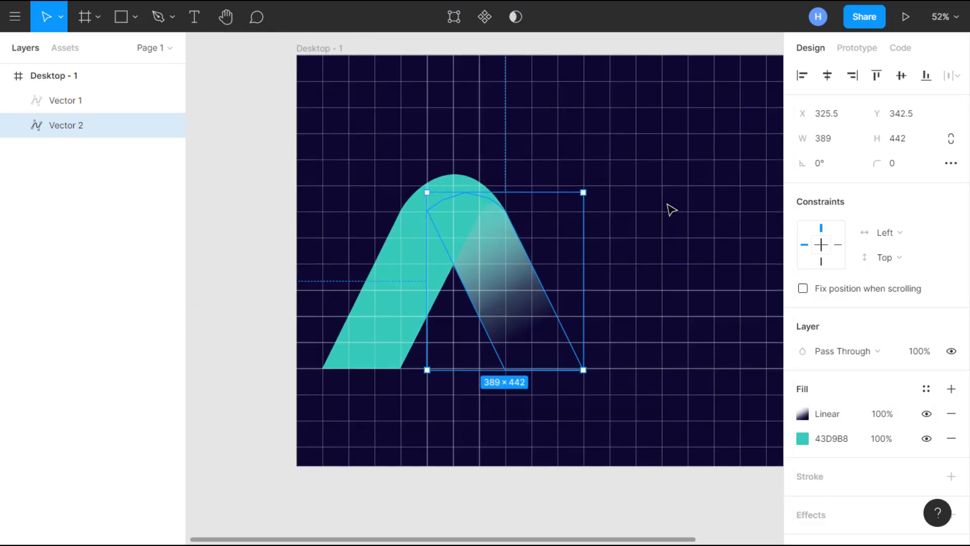
pyautogui.click(314, 49)
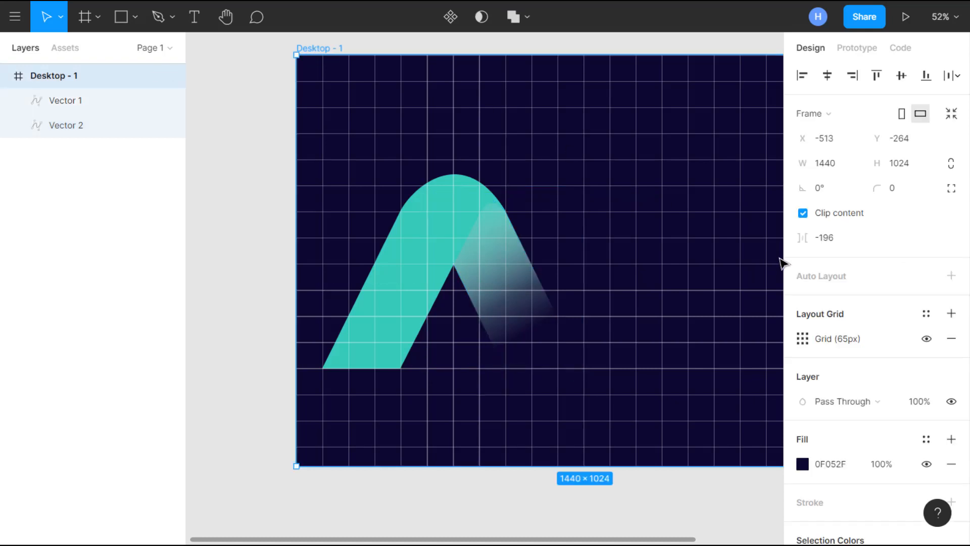
pyautogui.click(926, 340)
pyautogui.hscroll(3, 655, 341)
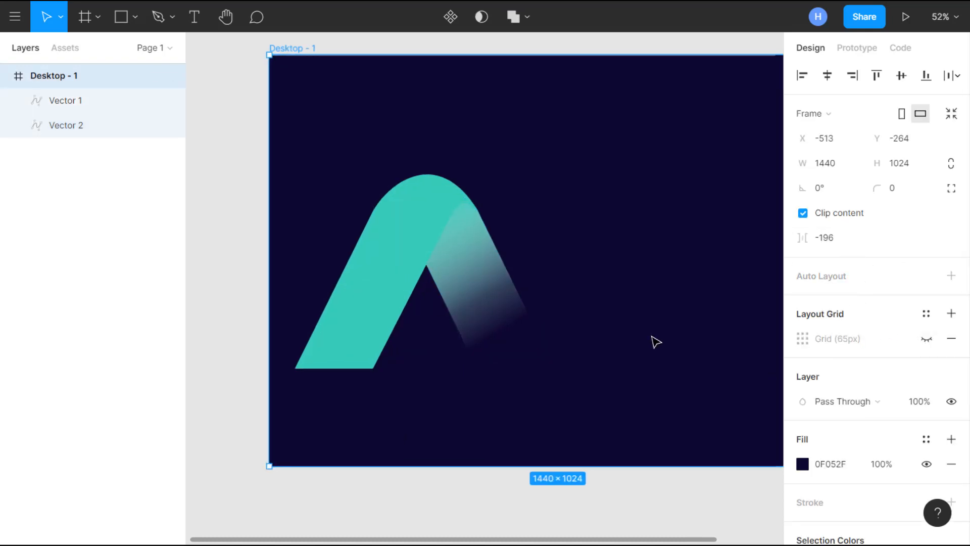
pyautogui.scroll(-4, 655, 342)
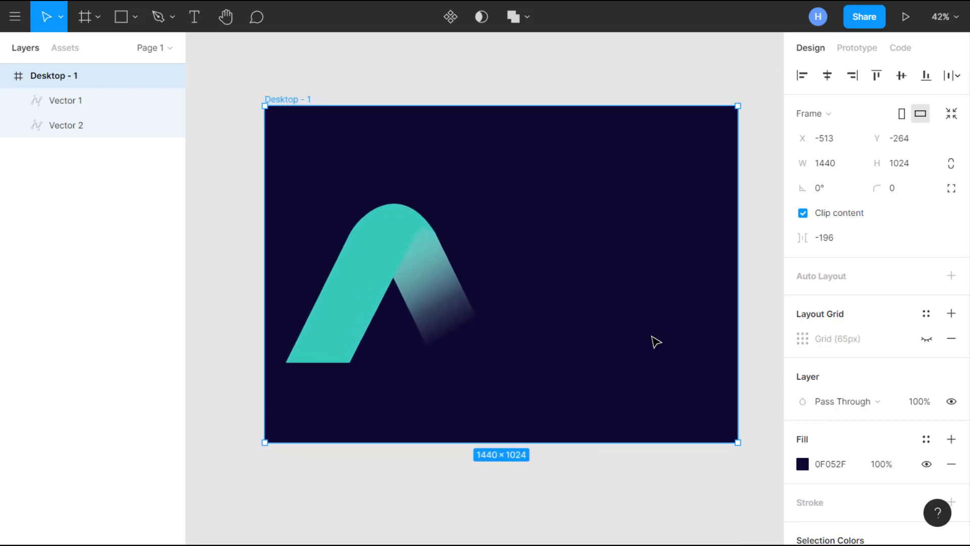
# Step: Extend the transparent end of the second leg's gradient to just above the arch and nudge its two dark stops toward that end
pyautogui.click(450, 314)
pyautogui.click(802, 414)
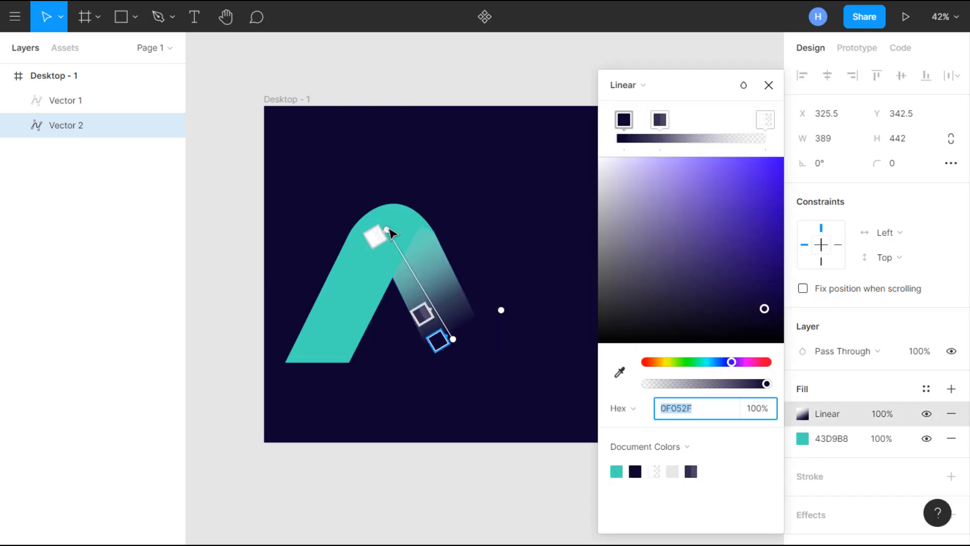
pyautogui.moveTo(390, 233); pyautogui.dragTo(384, 192)
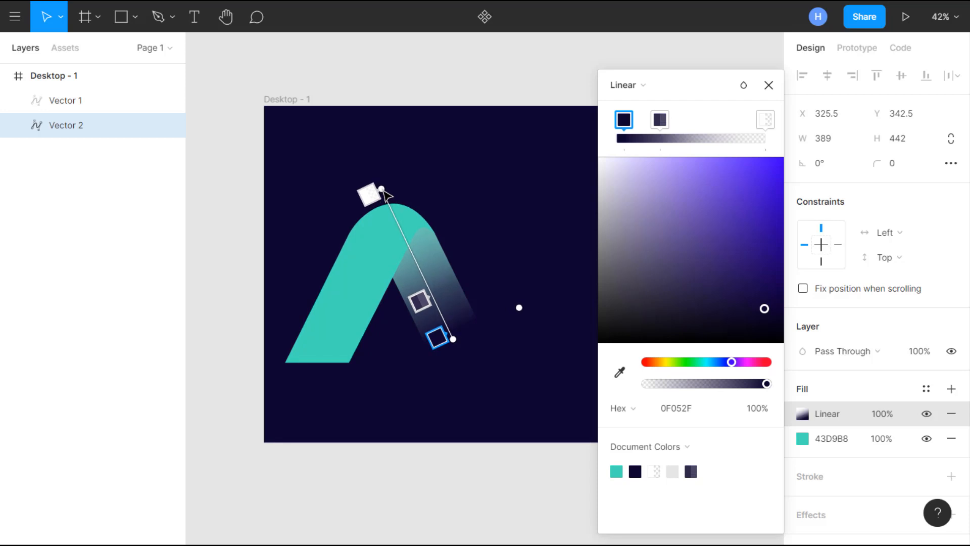
pyautogui.moveTo(431, 309); pyautogui.dragTo(428, 300)
pyautogui.click(444, 338)
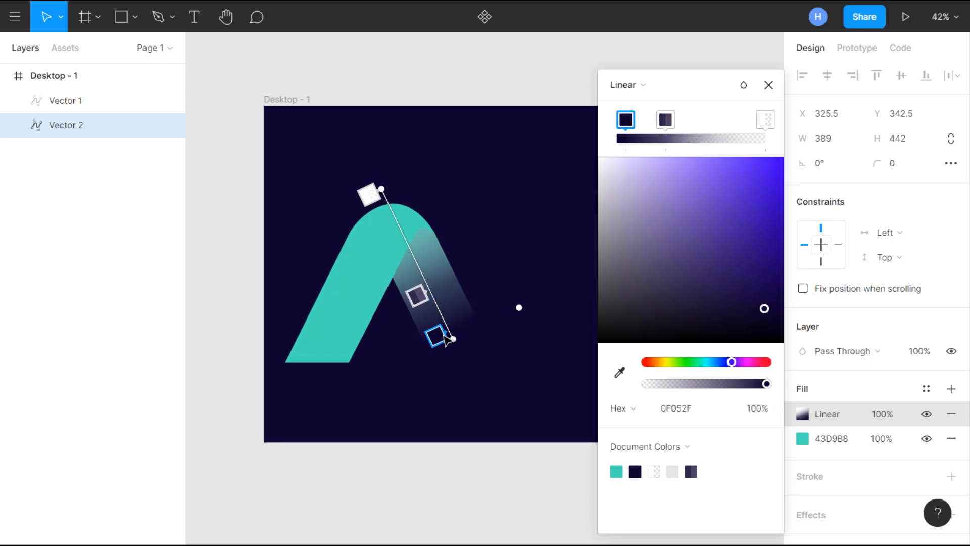
pyautogui.click(769, 86)
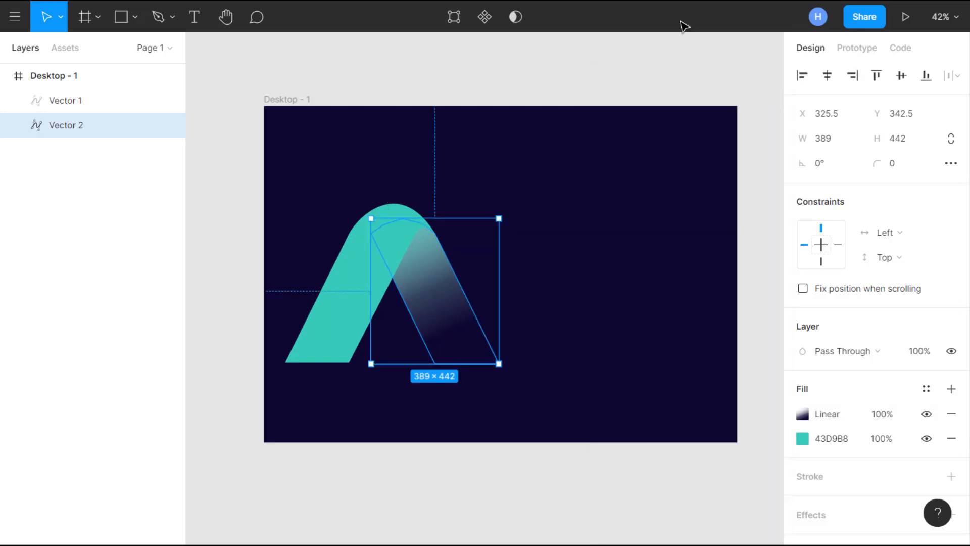
# Step: Move both ribbon pieces together to the middle of the frame, with the first ribbon at about X 364, Y 250
pyautogui.keyDown('shift'); pyautogui.click(347, 280); pyautogui.keyUp('shift')
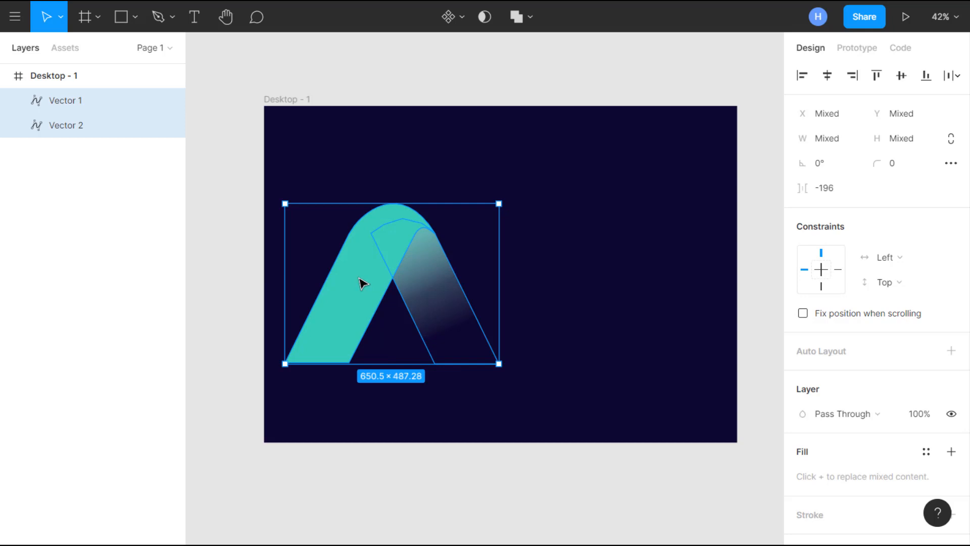
pyautogui.moveTo(359, 278); pyautogui.dragTo(462, 268)
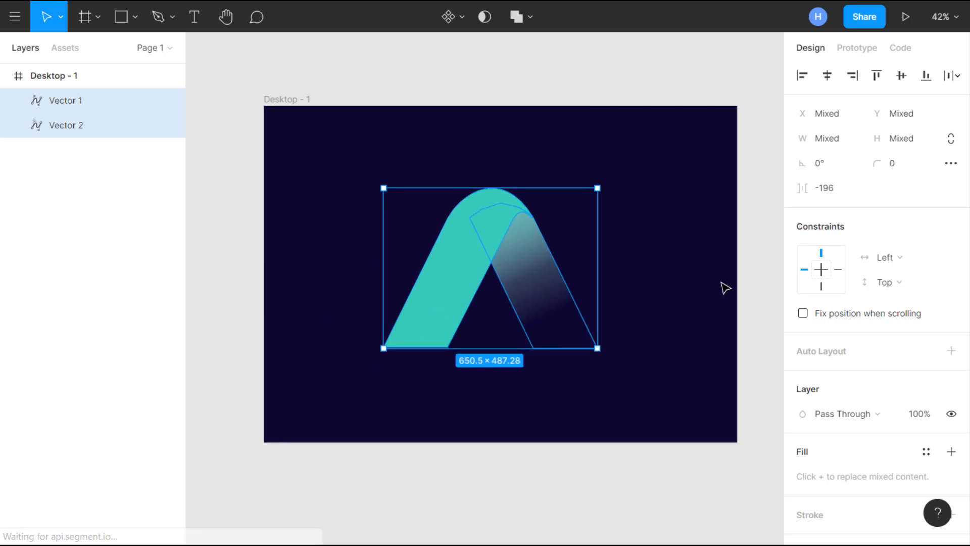
pyautogui.click(766, 303)
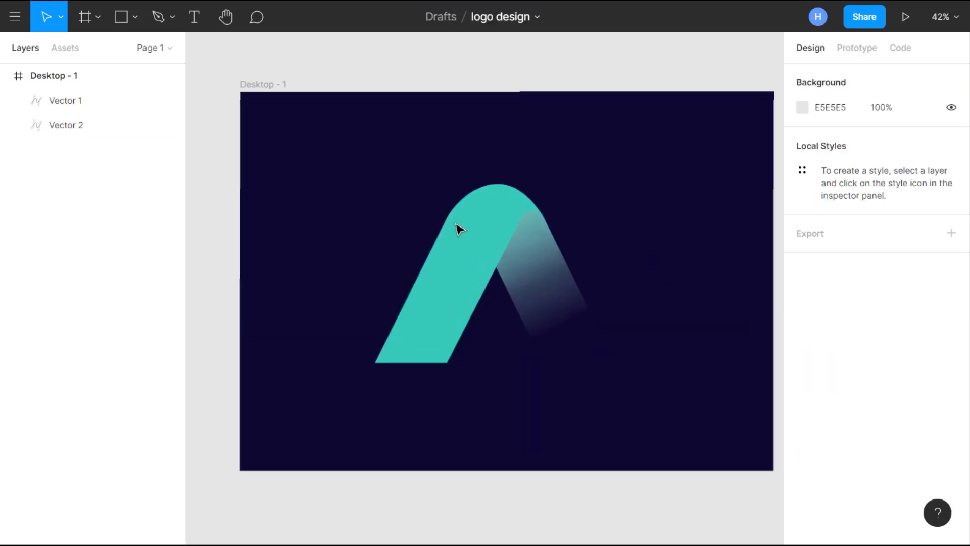
# Step: Add a drop shadow with a blur of 10 to the first ribbon
pyautogui.scroll(5, 460, 230)
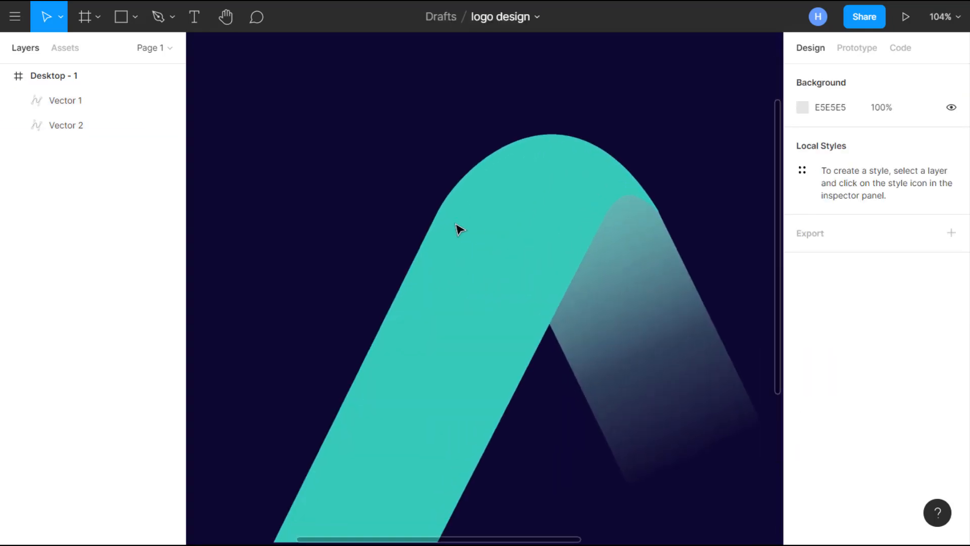
pyautogui.click(542, 243)
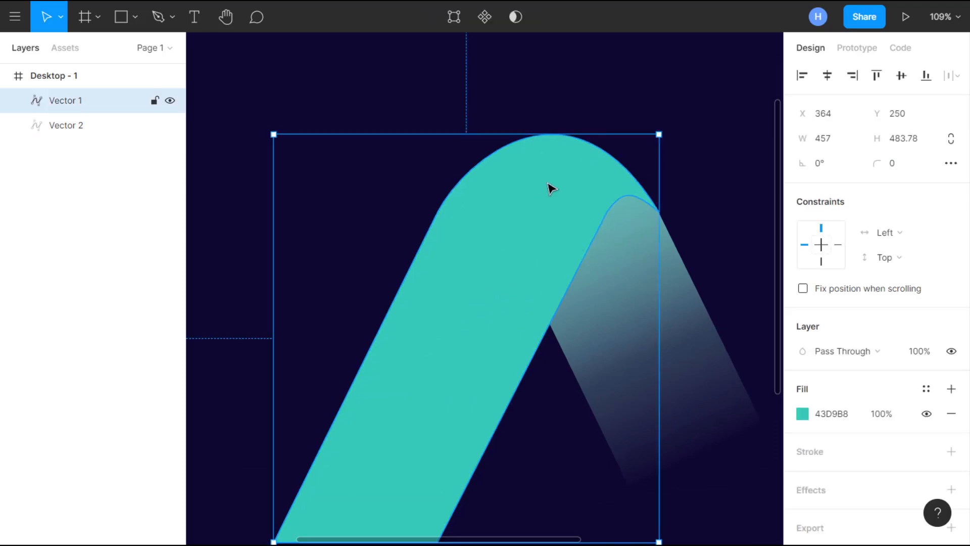
pyautogui.scroll(-1, 858, 470)
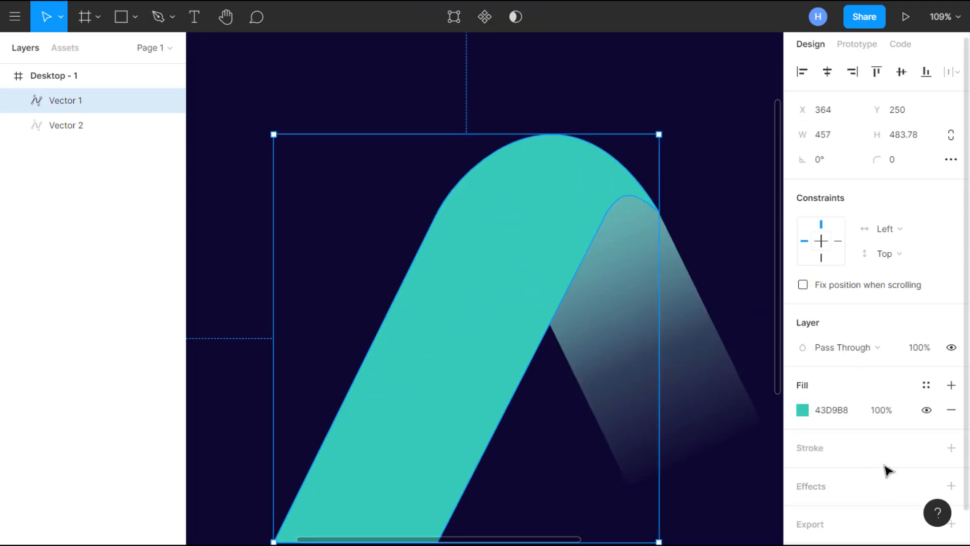
pyautogui.scroll(-1, 884, 465)
pyautogui.click(950, 449)
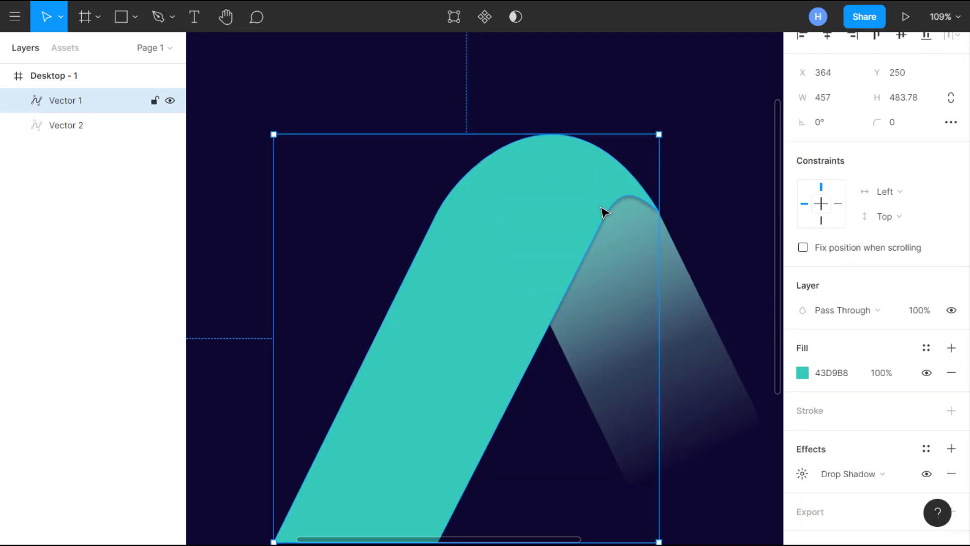
pyautogui.click(808, 474)
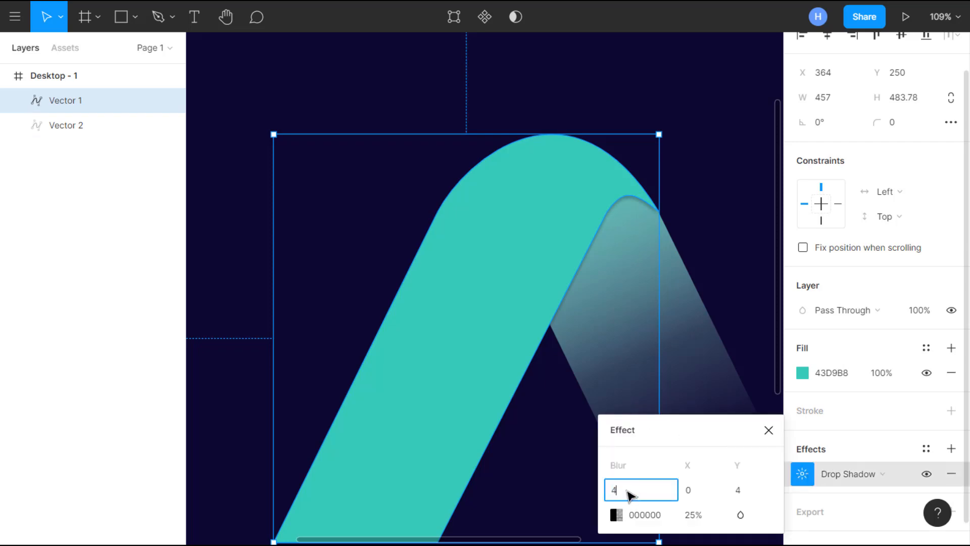
pyautogui.write('10')
pyautogui.press('Return')
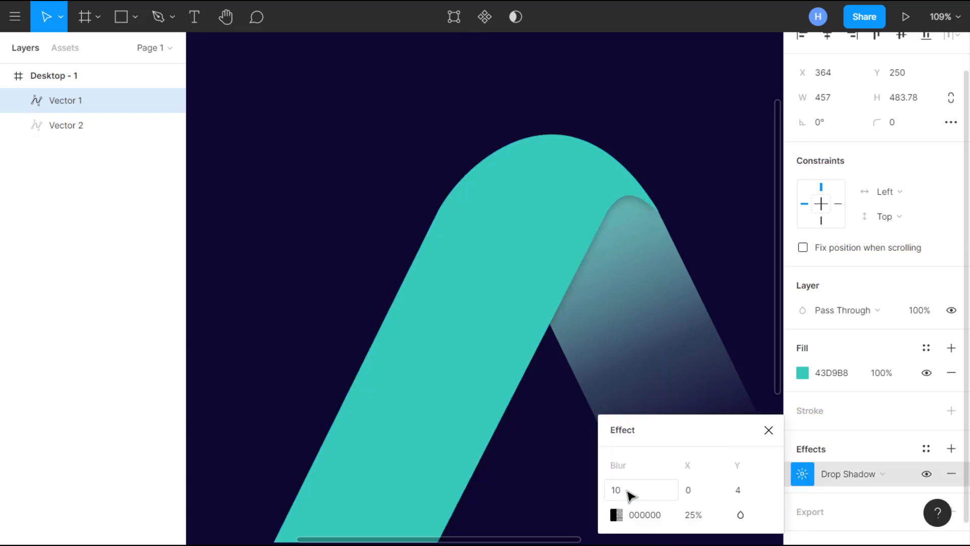
pyautogui.click(732, 204)
# Step: Duplicate both ribbon pieces together and place the copy below and to the right of the original, overlapping its second leg
pyautogui.scroll(-10, 733, 203)
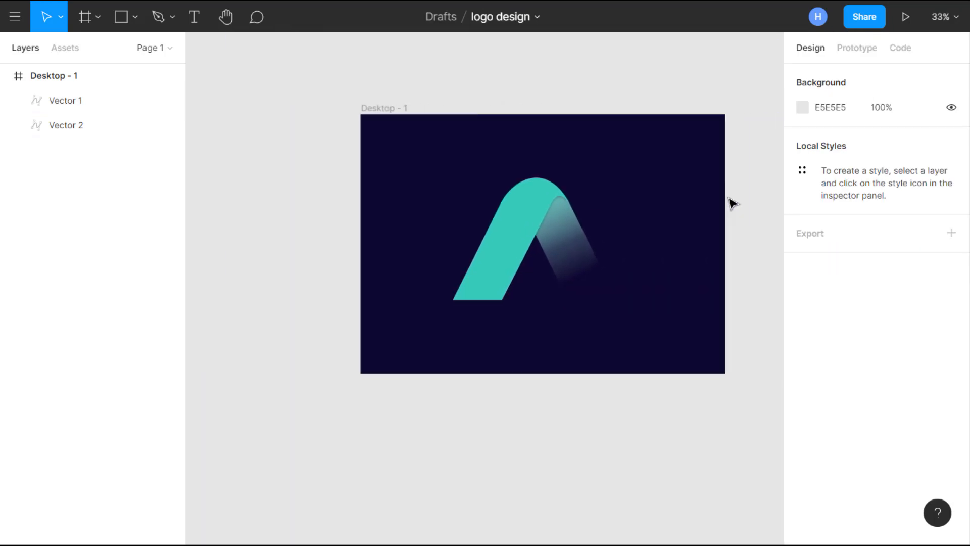
pyautogui.scroll(3, 732, 204)
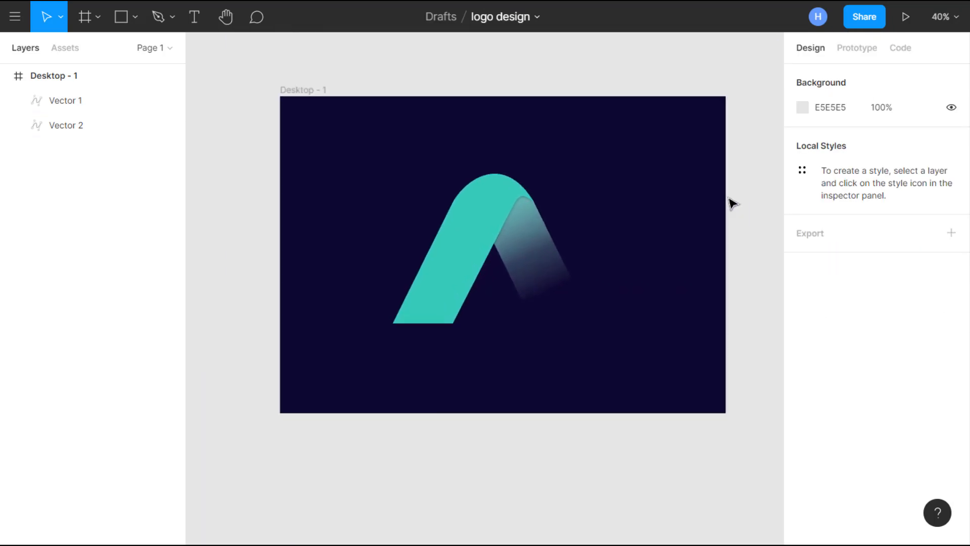
pyautogui.click(456, 231)
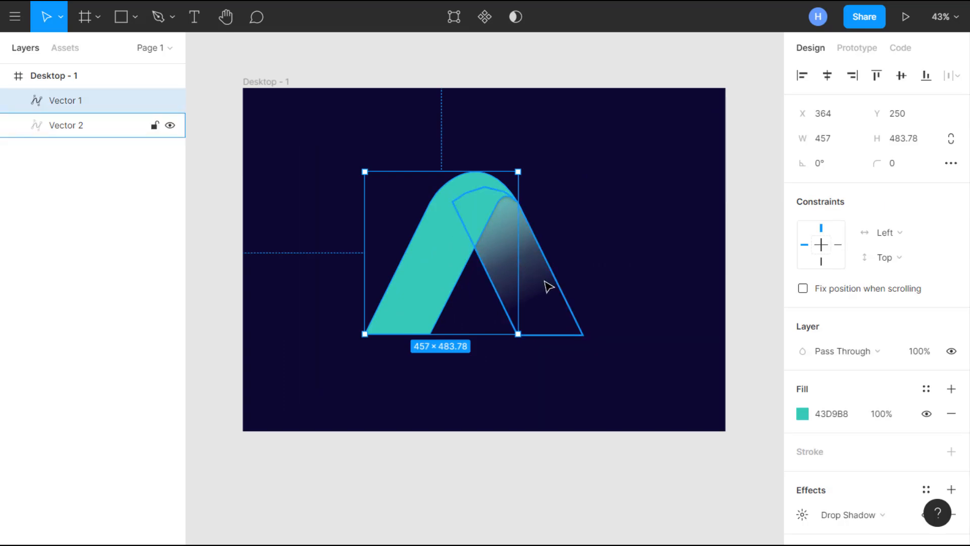
pyautogui.keyDown('shift'); pyautogui.click(549, 286); pyautogui.keyUp('shift')
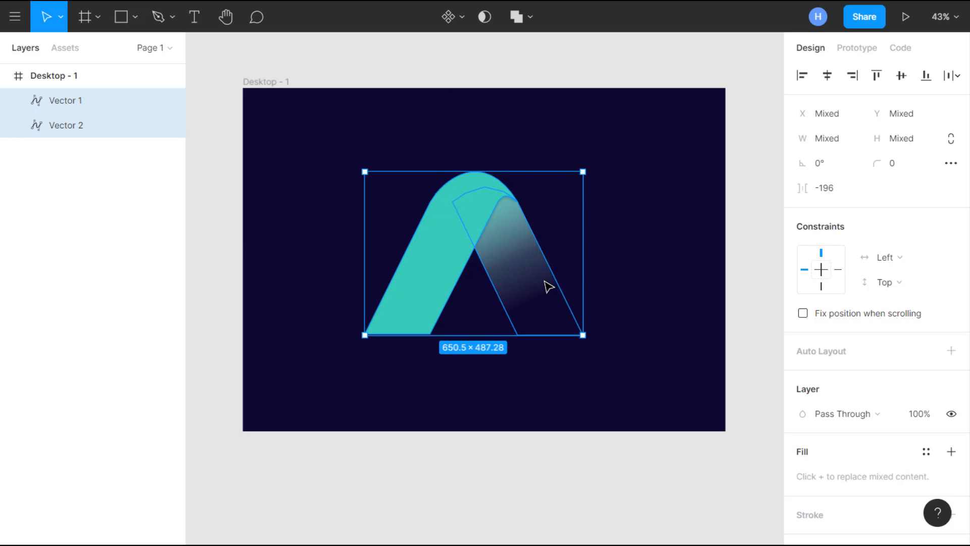
pyautogui.hotkey('ctrl', 'd')
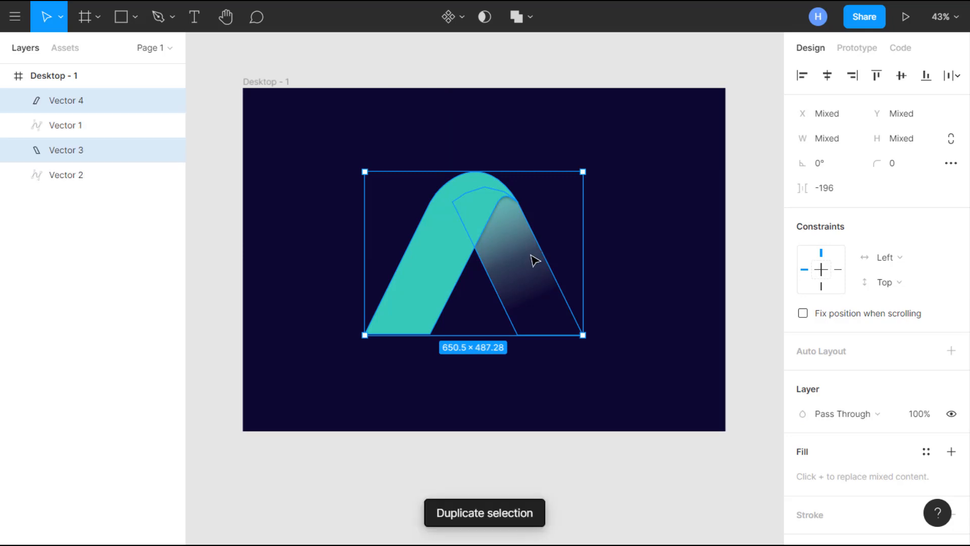
pyautogui.moveTo(535, 260); pyautogui.dragTo(520, 328)
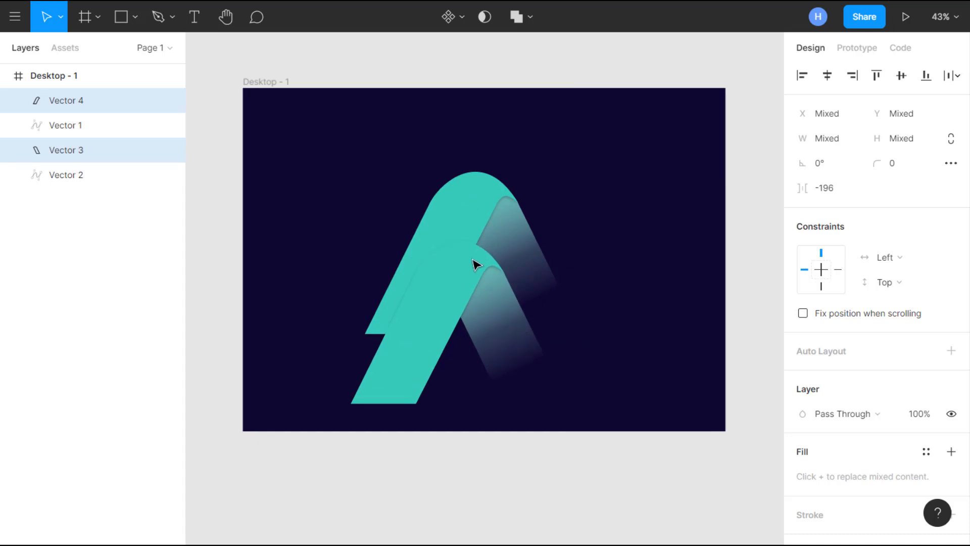
pyautogui.moveTo(489, 275); pyautogui.dragTo(454, 259)
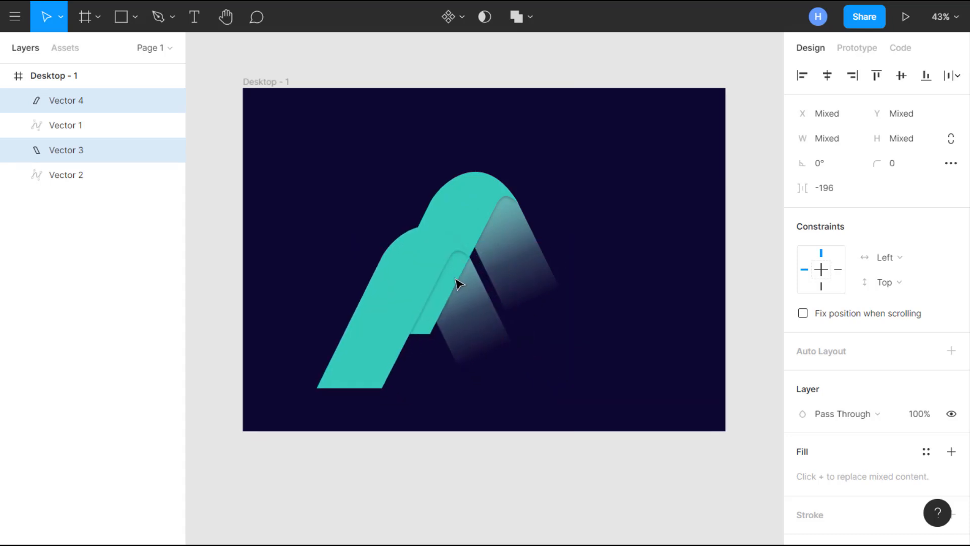
pyautogui.moveTo(477, 295); pyautogui.dragTo(573, 320)
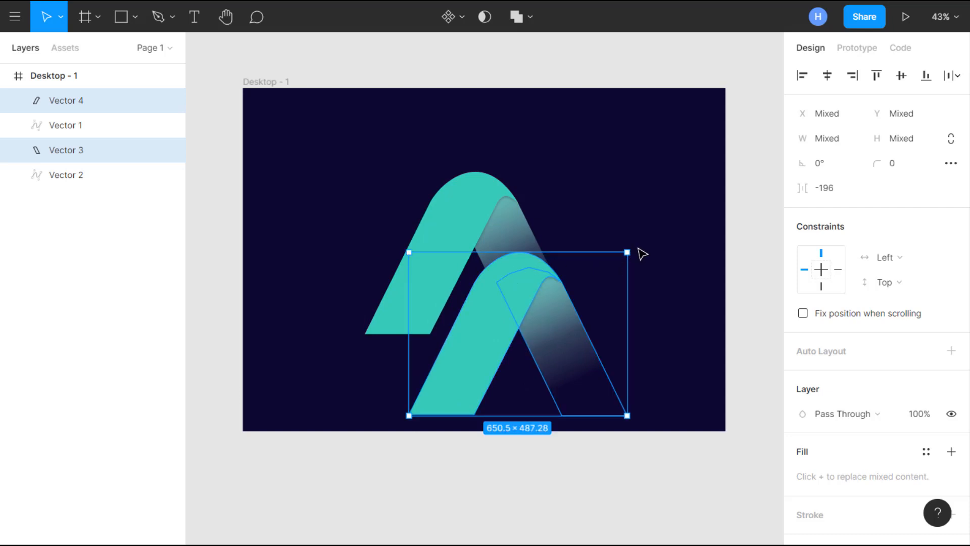
# Step: Rotate the duplicated ribbon pair to about -179.68° and move it up and left so its legs interlock with the original pair
pyautogui.moveTo(638, 254); pyautogui.dragTo(541, 398)
pyautogui.moveTo(435, 389); pyautogui.dragTo(459, 383)
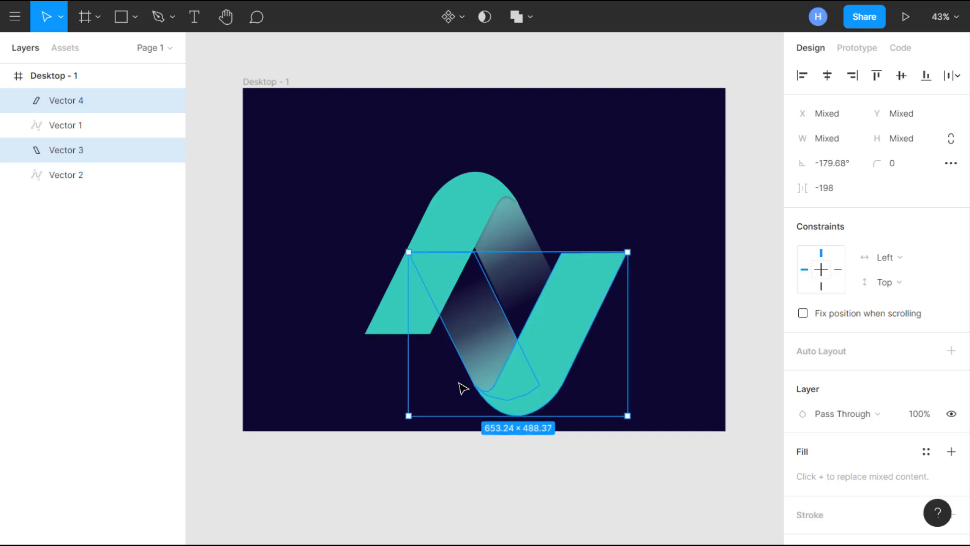
pyautogui.moveTo(559, 364); pyautogui.dragTo(536, 351)
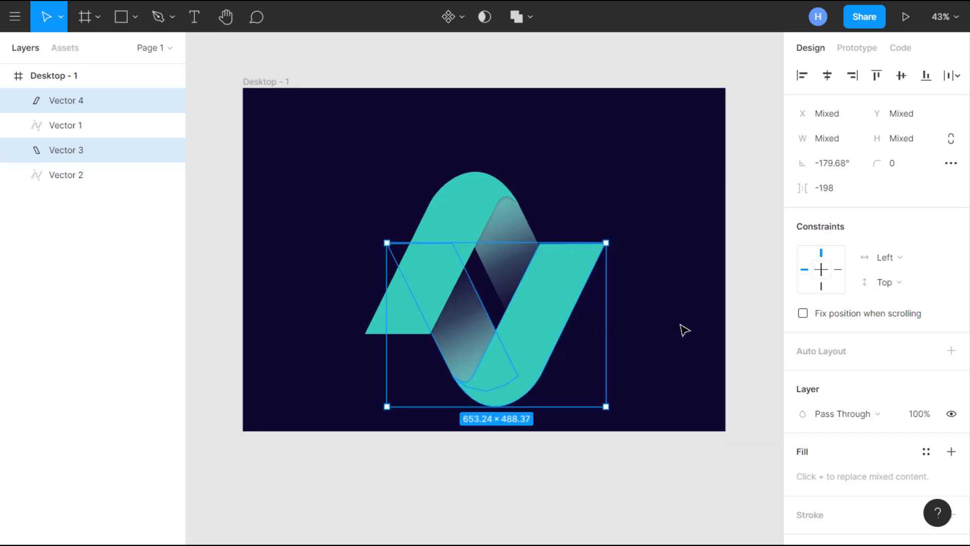
# Step: Group all four ribbon vectors, Vector 1 through Vector 4, into a single group
pyautogui.click(103, 134)
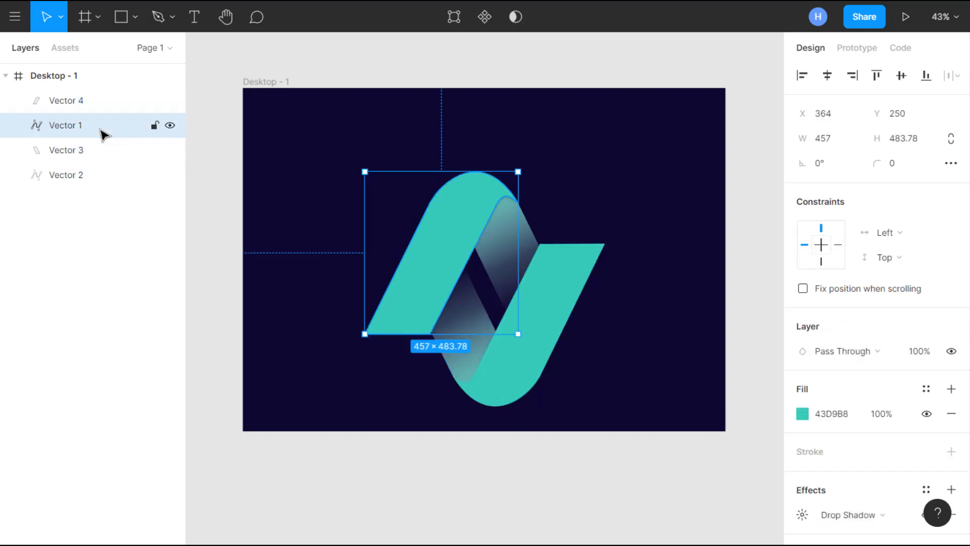
pyautogui.click(77, 101)
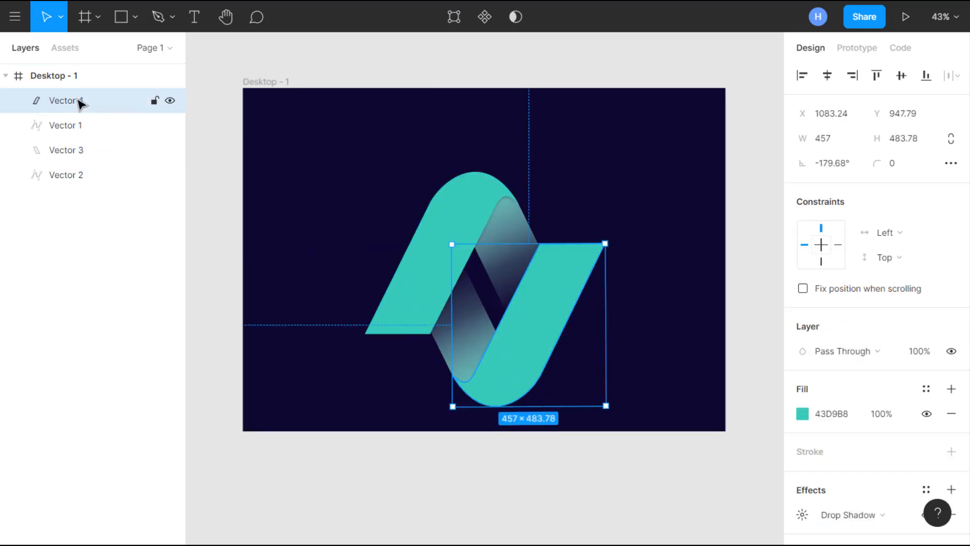
pyautogui.keyDown('shift'); pyautogui.click(78, 127); pyautogui.keyUp('shift')
pyautogui.keyDown('shift'); pyautogui.click(78, 148); pyautogui.keyUp('shift')
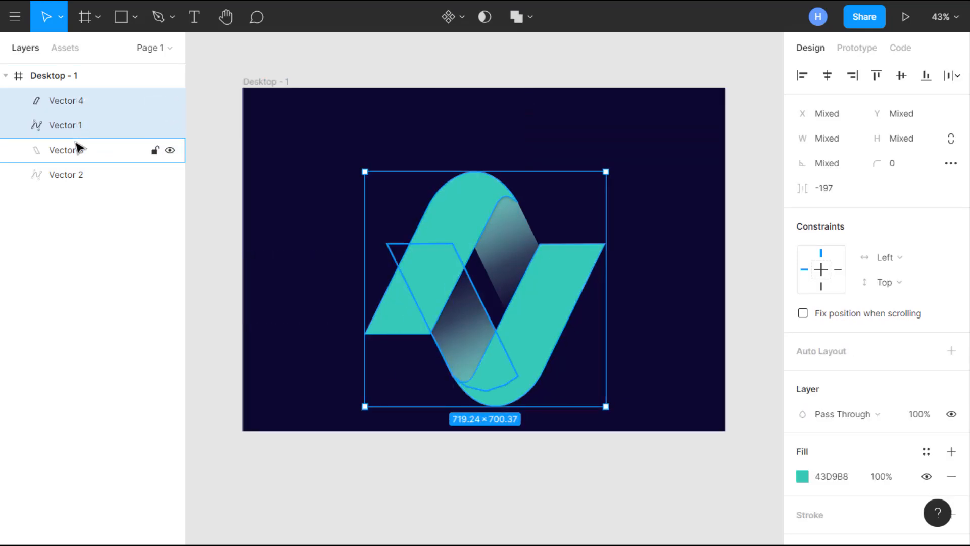
pyautogui.keyDown('shift'); pyautogui.click(84, 176); pyautogui.keyUp('shift')
pyautogui.hotkey('ctrl', 'g')
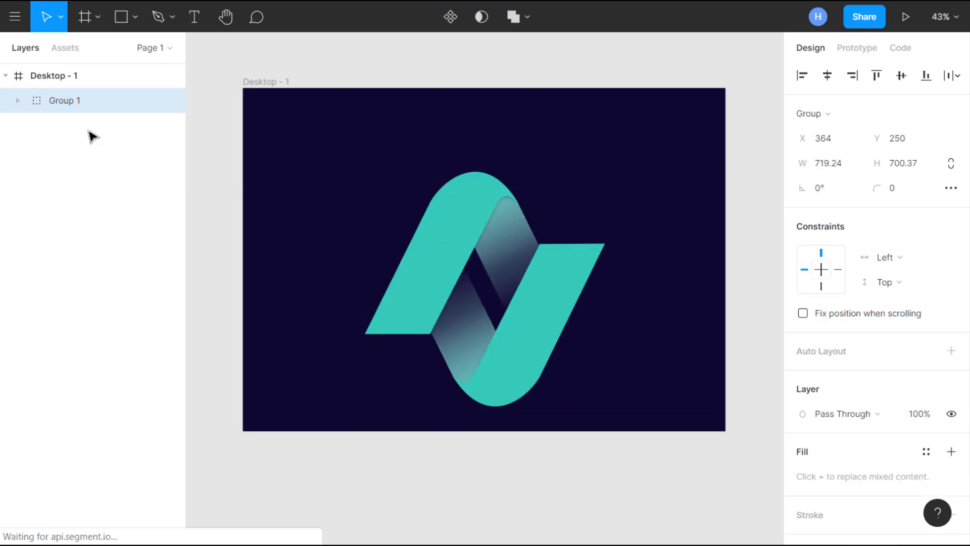
# Step: Rename the ribbon group as "logo"
pyautogui.doubleClick(70, 109)
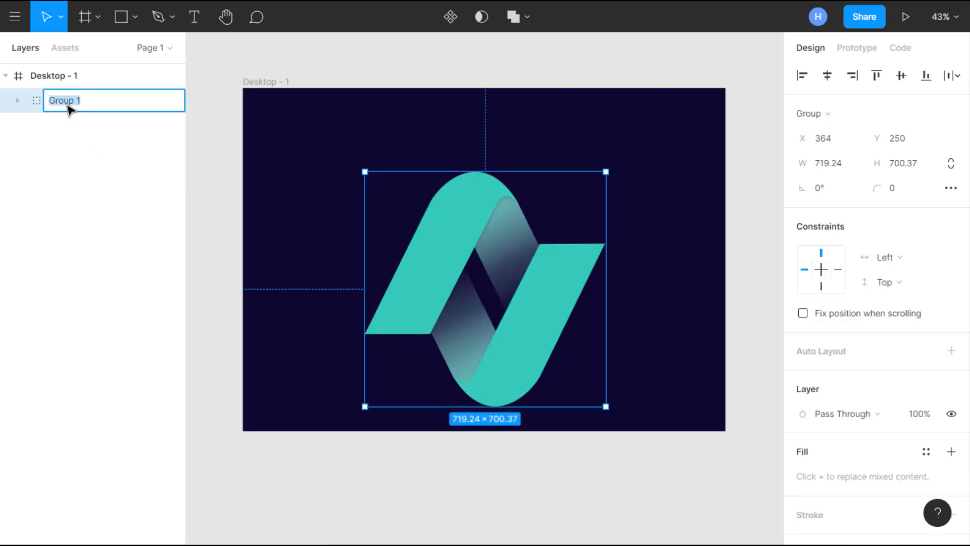
pyautogui.press('BackSpace')
pyautogui.press('Return')
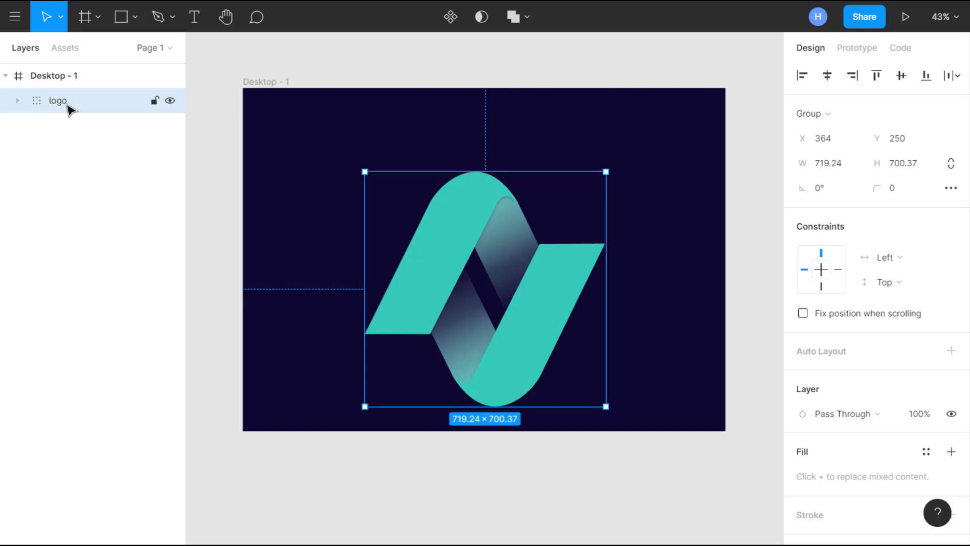
# Step: Scale the logo group proportionally to about 346 × 337 and move it to the middle of the frame, at about X 533, Y 312
pyautogui.click(60, 22)
pyautogui.click(70, 71)
pyautogui.rightClick(373, 182)
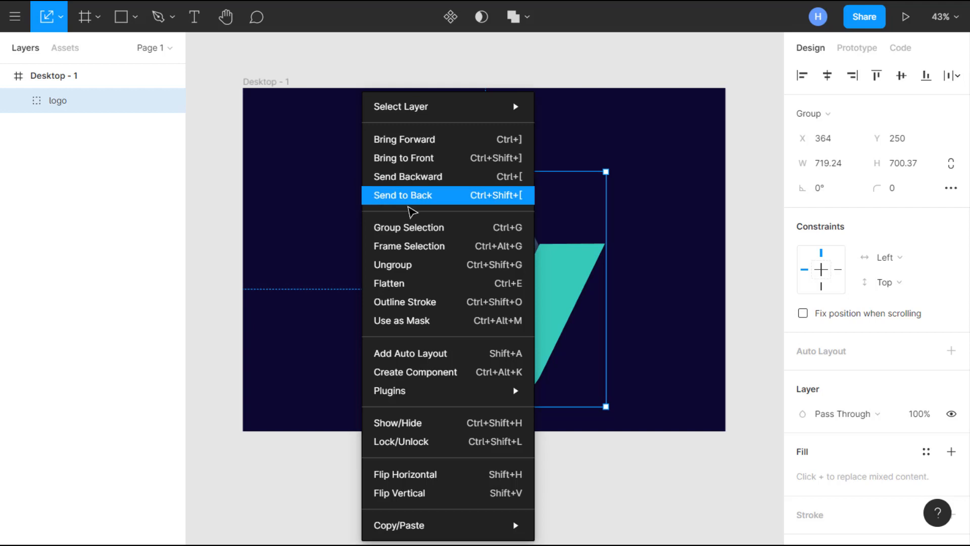
pyautogui.click(297, 175)
pyautogui.click(434, 224)
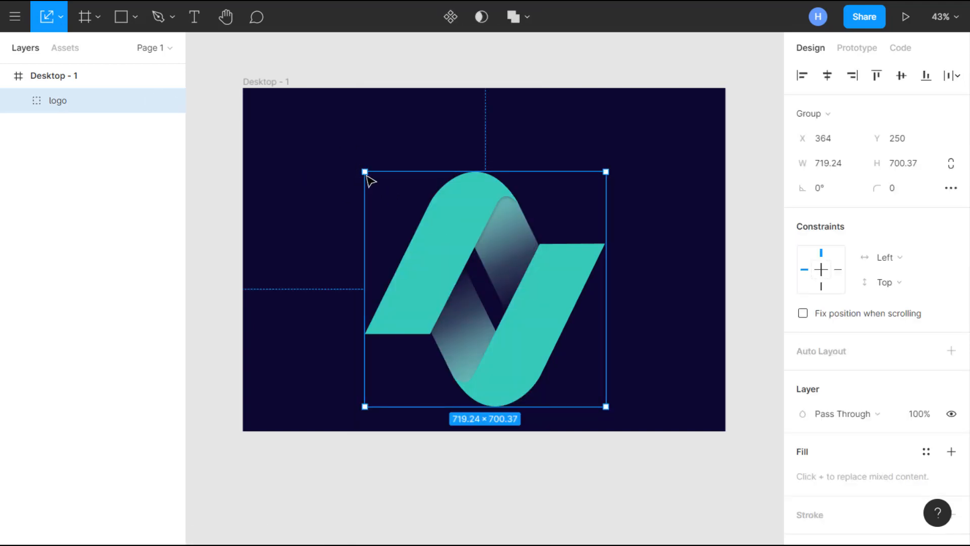
pyautogui.moveTo(367, 177); pyautogui.dragTo(497, 305)
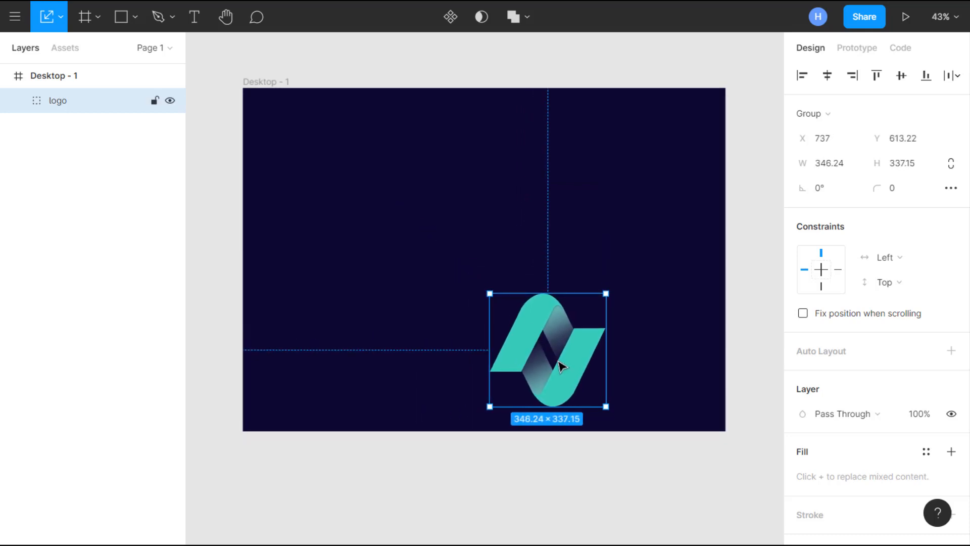
pyautogui.moveTo(559, 365); pyautogui.dragTo(494, 267)
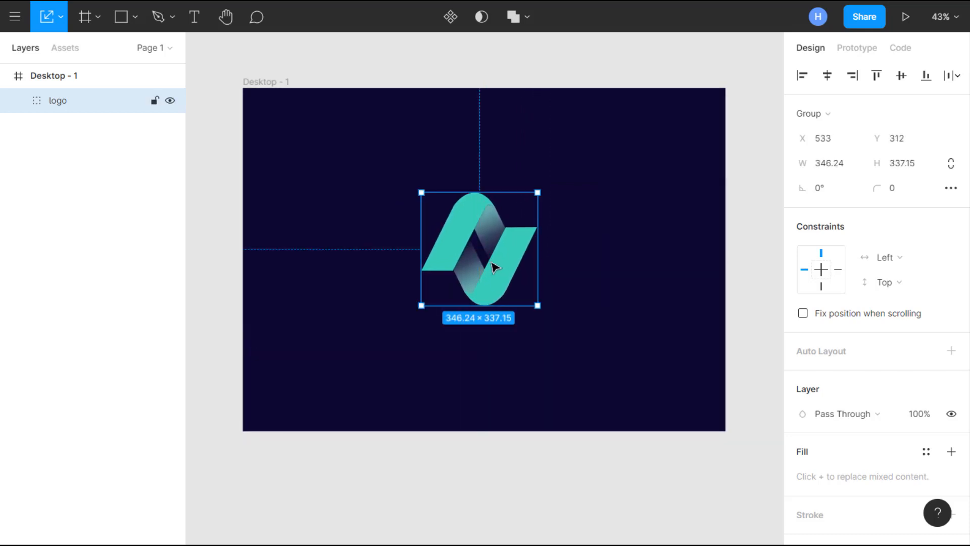
# Step: Start a new text layer below the logo, at about X 569, Y 789, with a font size of 36
pyautogui.click(193, 19)
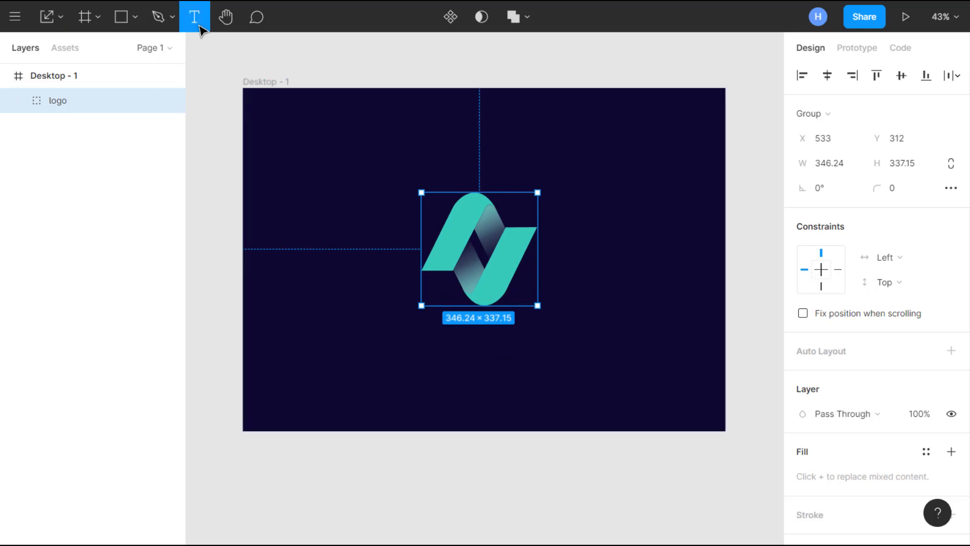
pyautogui.click(435, 350)
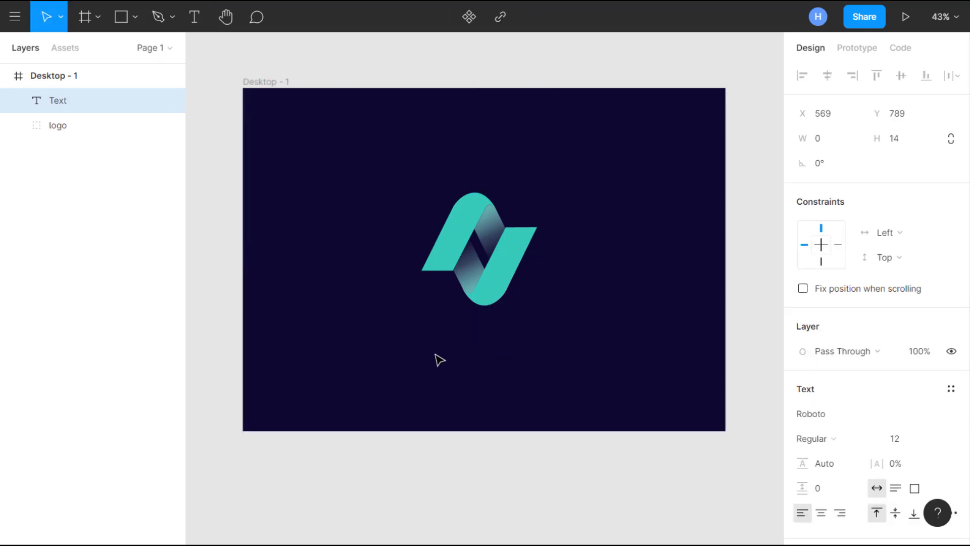
pyautogui.click(931, 441)
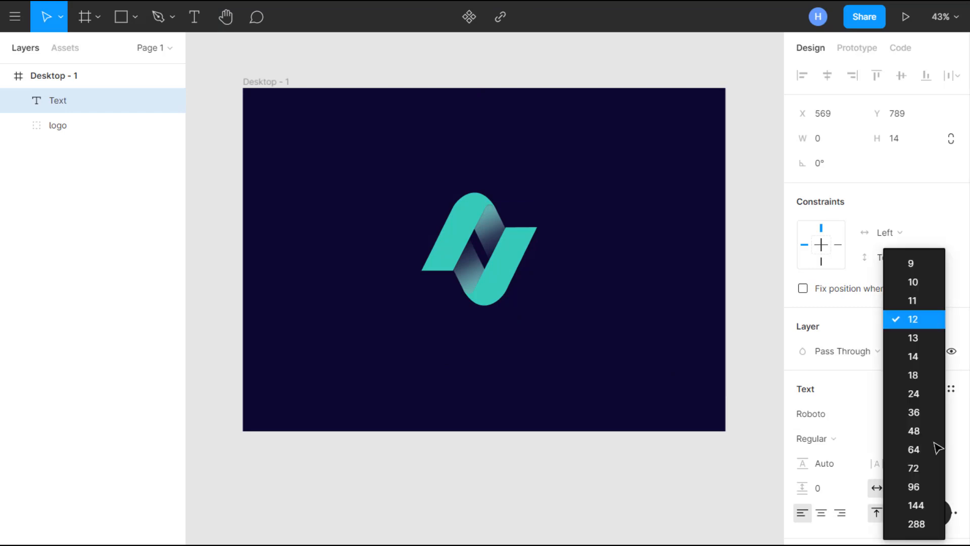
pyautogui.click(918, 412)
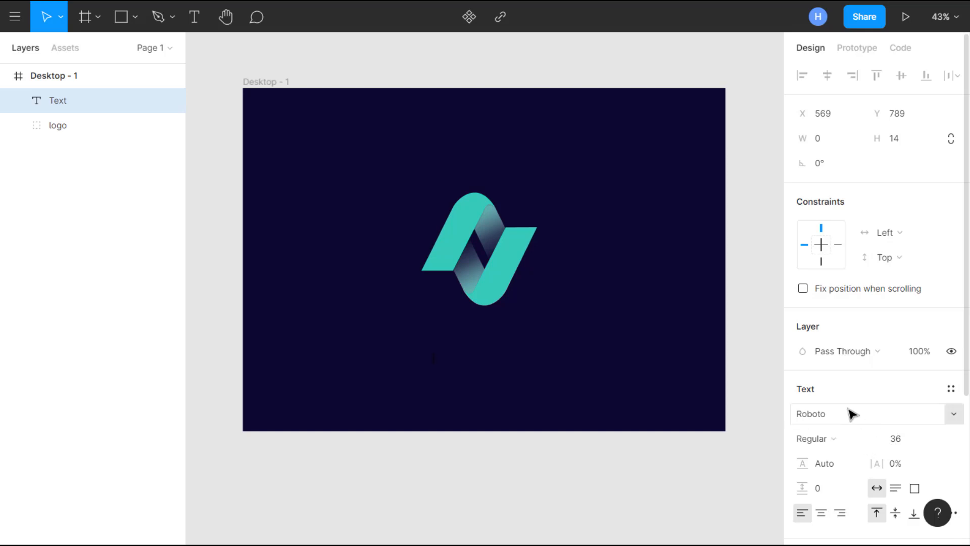
# Step: Set the new text layer's font to Poppins in the Bold style
pyautogui.click(918, 418)
pyautogui.write('Po')
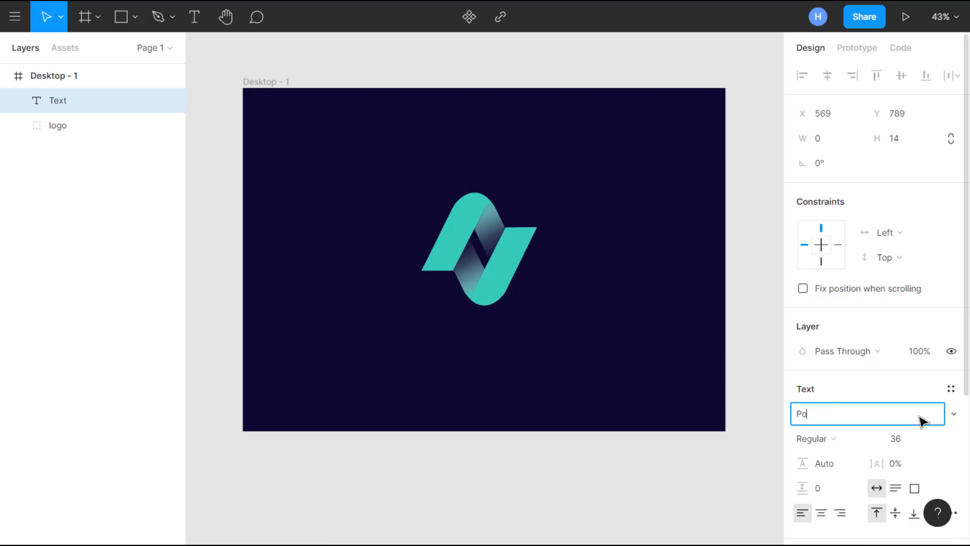
pyautogui.write('ppins')
pyautogui.press('Return')
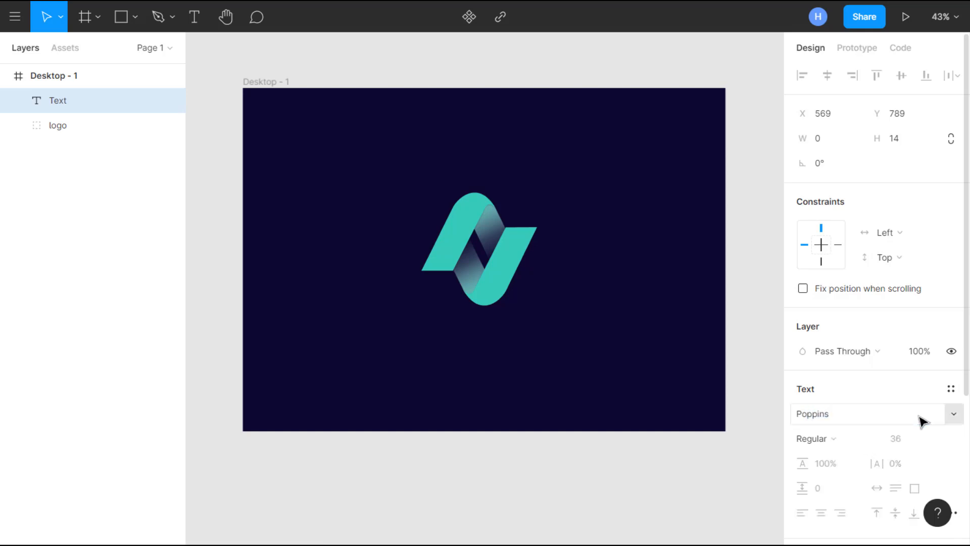
pyautogui.click(843, 443)
pyautogui.click(842, 307)
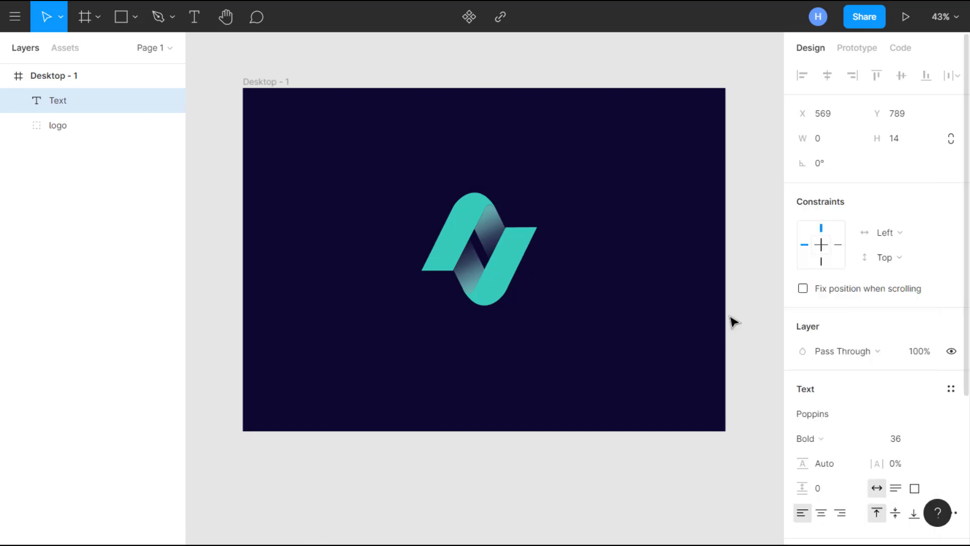
# Step: Change the text layer's fill colour to white, FFFFFF
pyautogui.scroll(-5, 925, 448)
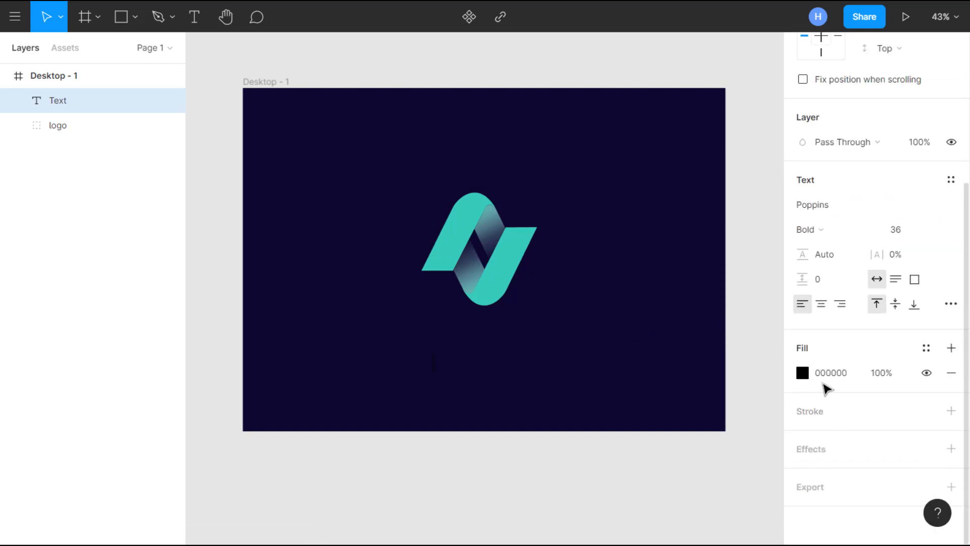
pyautogui.click(806, 374)
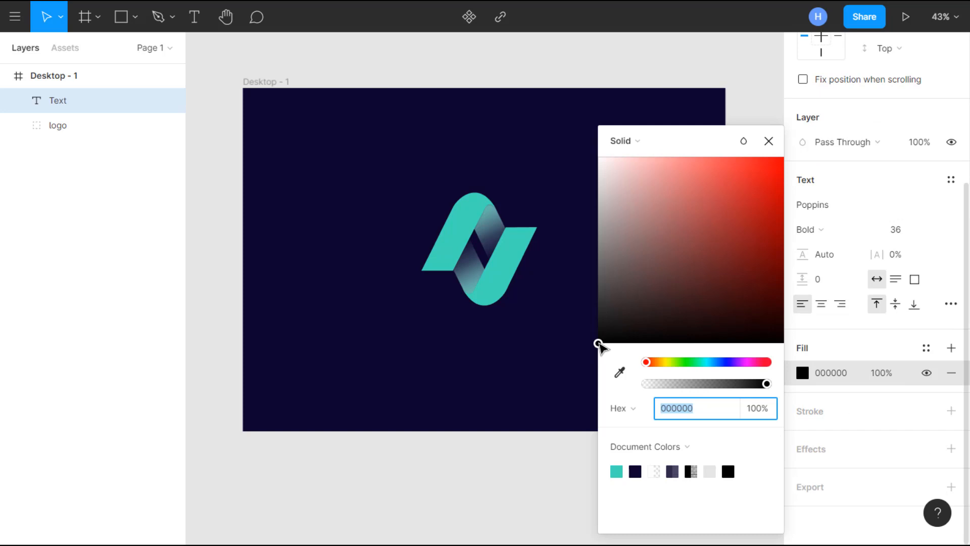
pyautogui.moveTo(598, 343); pyautogui.dragTo(568, 76)
pyautogui.click(768, 141)
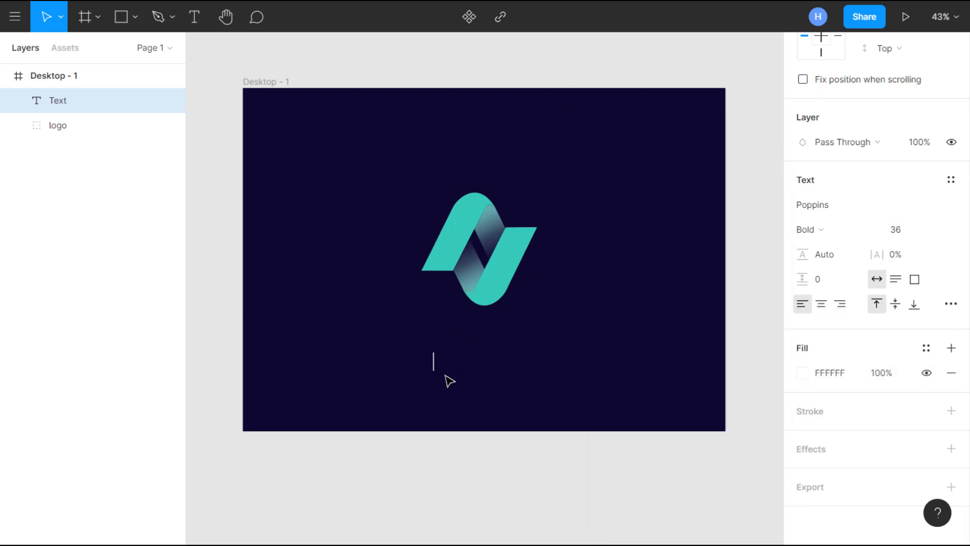
# Step: Enter the tagline "Building Amazing Things" and move it closer under the logo, centred horizontally in the frame
pyautogui.write('Building A')
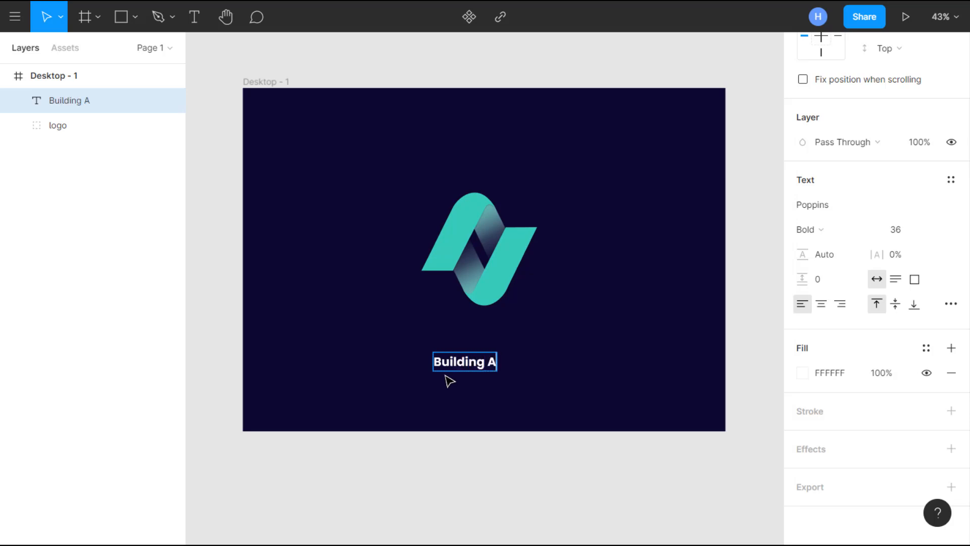
pyautogui.write('mazing')
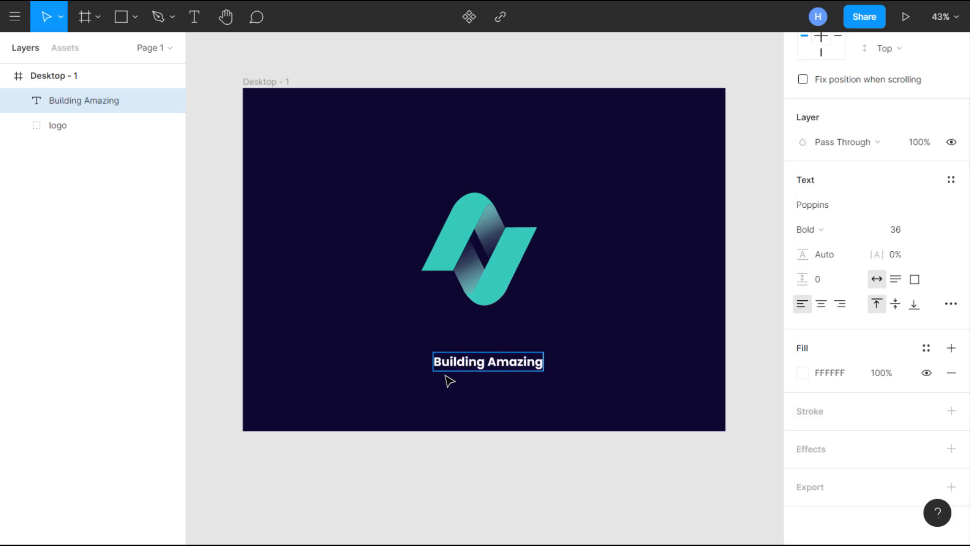
pyautogui.write(' Things')
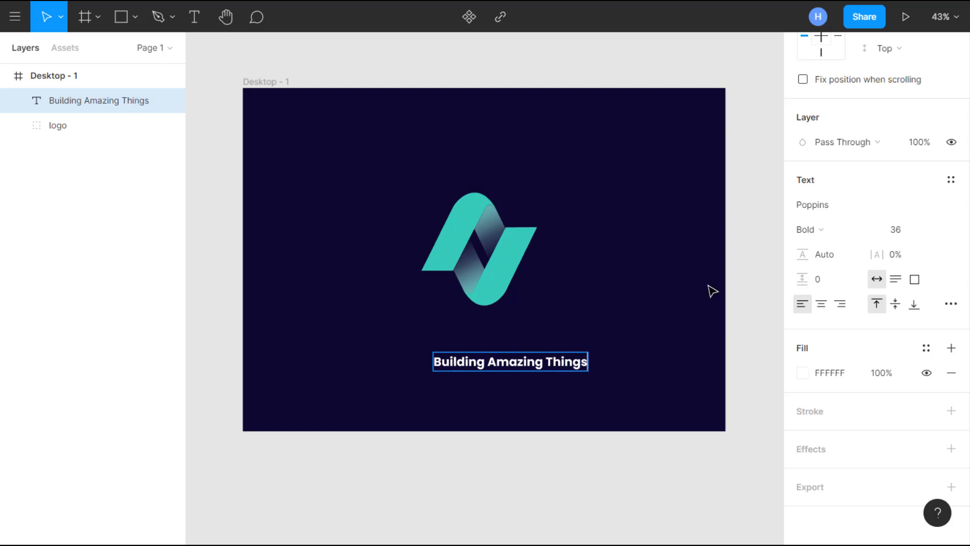
pyautogui.press('Escape')
pyautogui.moveTo(550, 371); pyautogui.dragTo(522, 343)
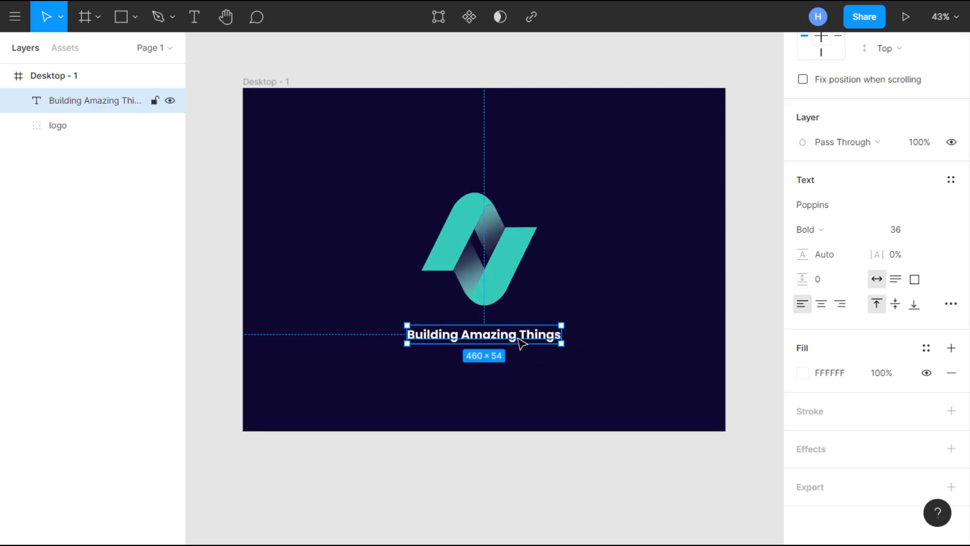
pyautogui.scroll(-1, 522, 343)
pyautogui.click(732, 277)
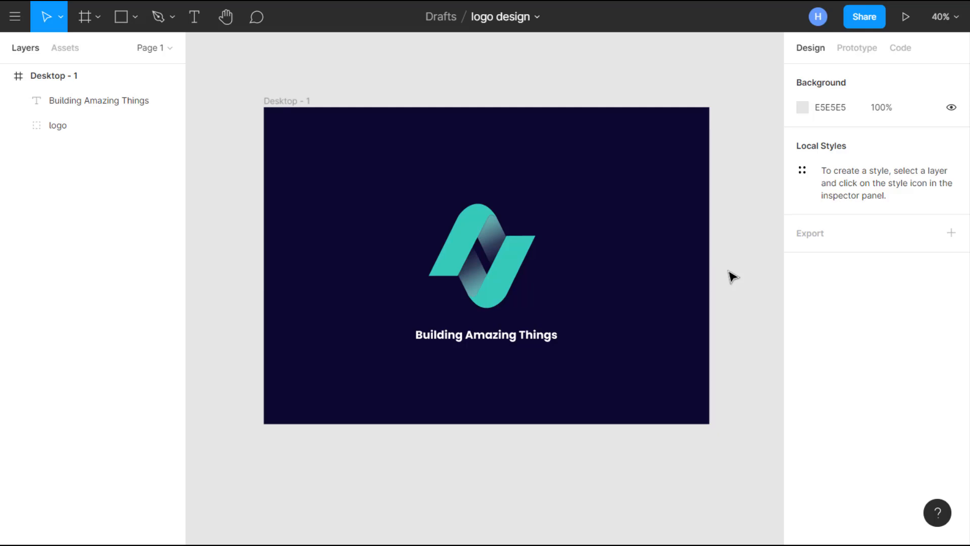
pyautogui.hscroll(2, 732, 277)
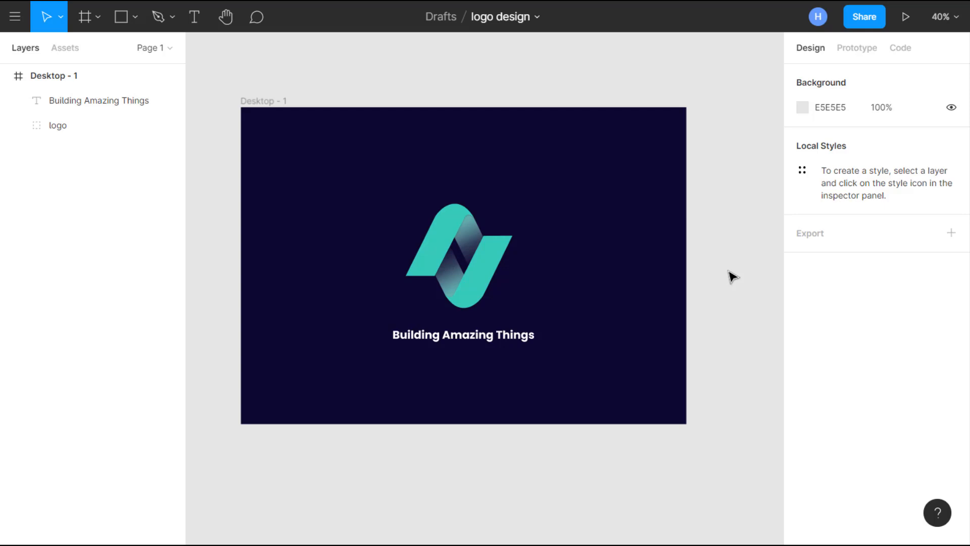
pyautogui.scroll(-1, 731, 277)
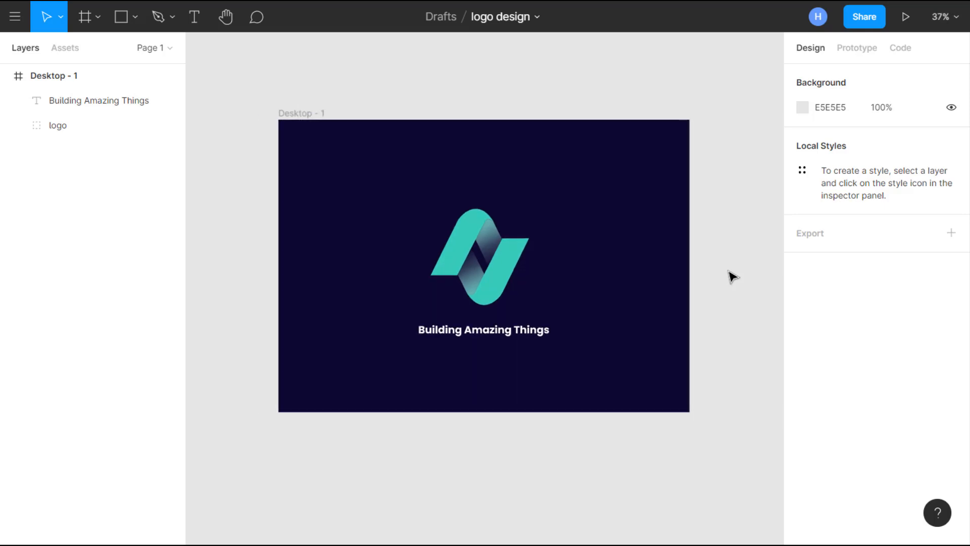
pyautogui.hscroll(2, 730, 275)
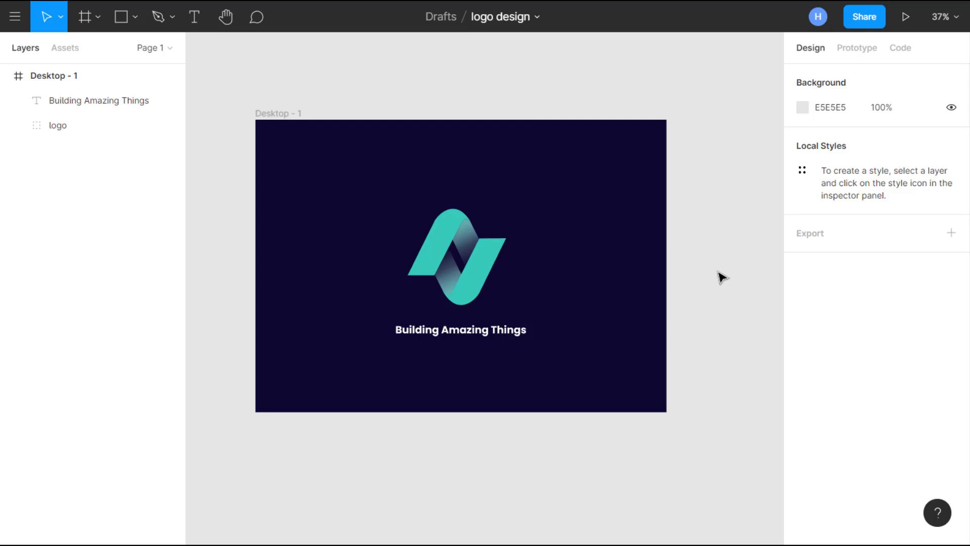
pyautogui.scroll(-1, 722, 277)
pyautogui.hscroll(2, 721, 276)
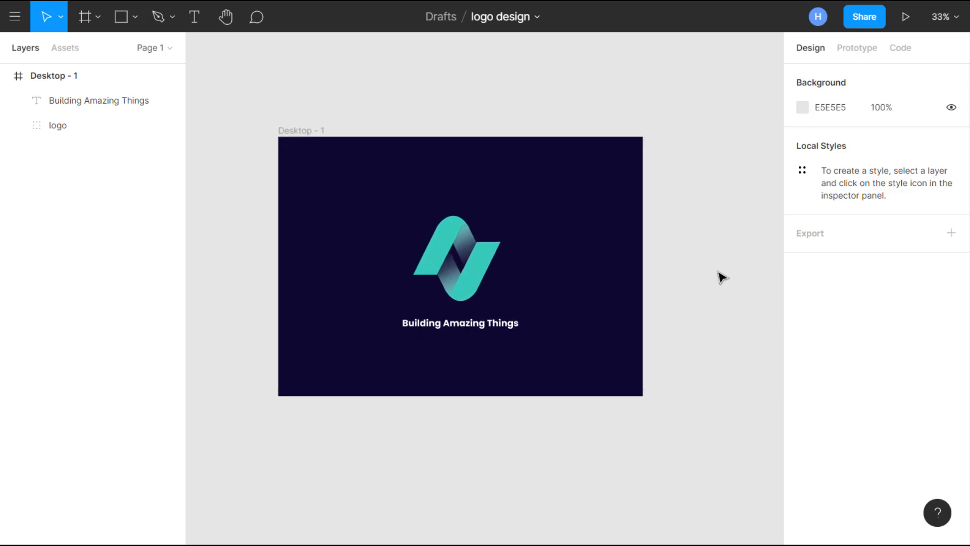
pyautogui.hscroll(2, 722, 277)
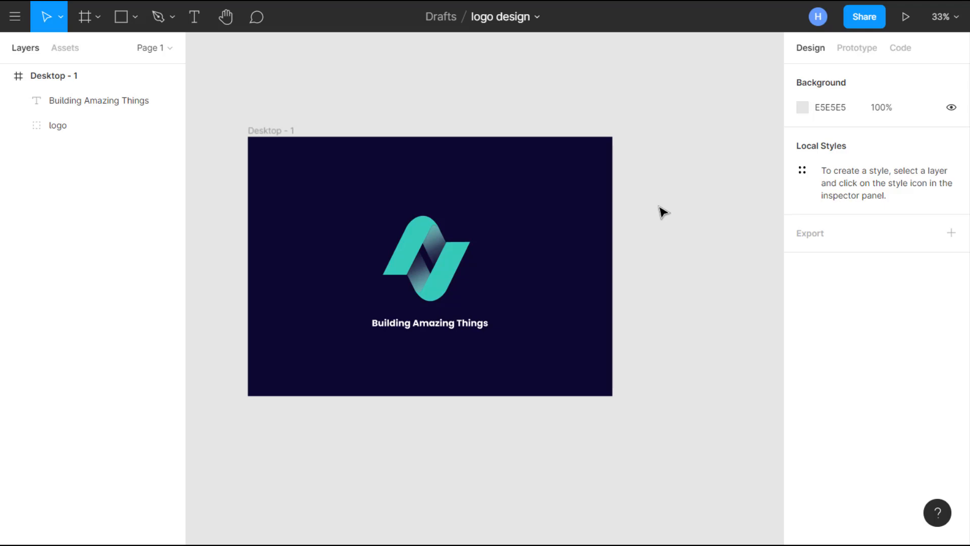
# Step: Duplicate the Desktop - 1 frame and set the rotation of the logo group in the copy to 60°
pyautogui.click(263, 134)
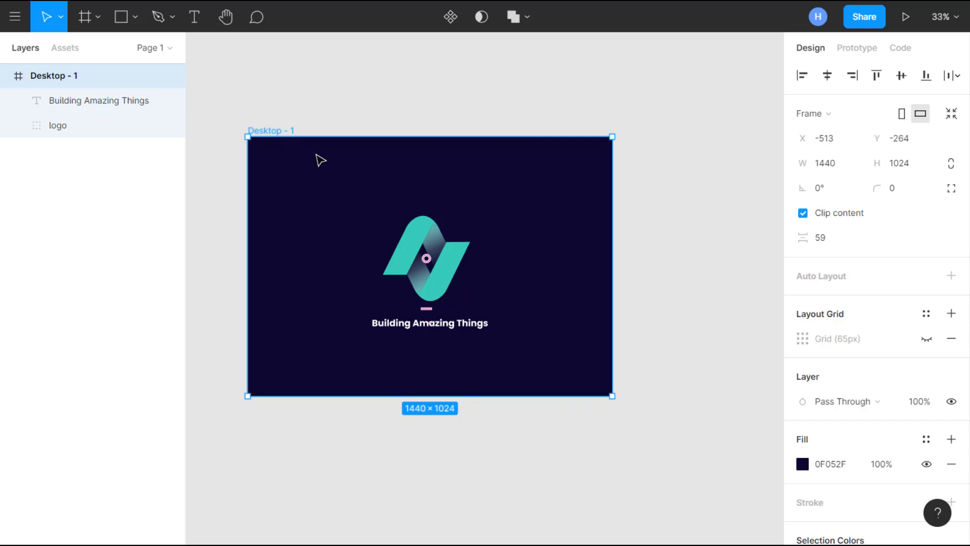
pyautogui.hotkey('ctrl', 'd')
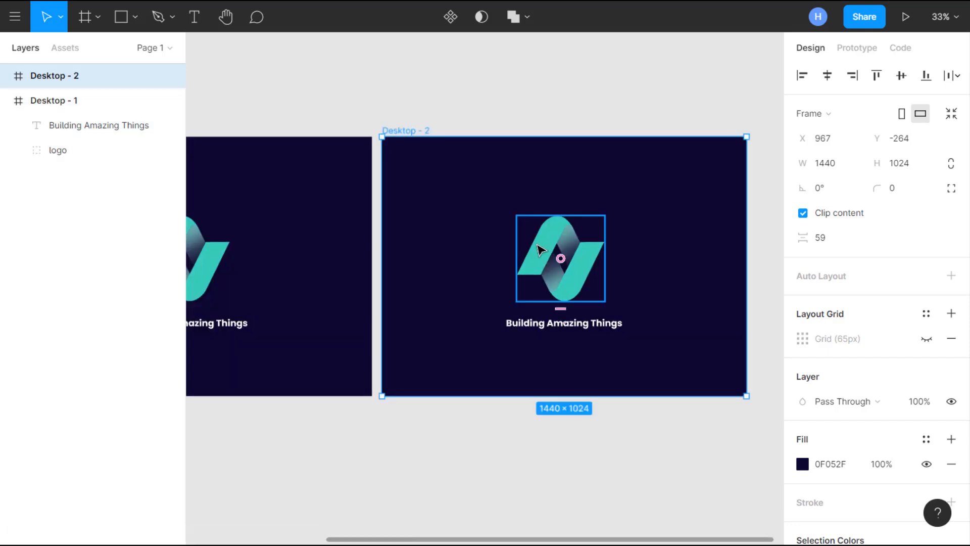
pyautogui.click(541, 249)
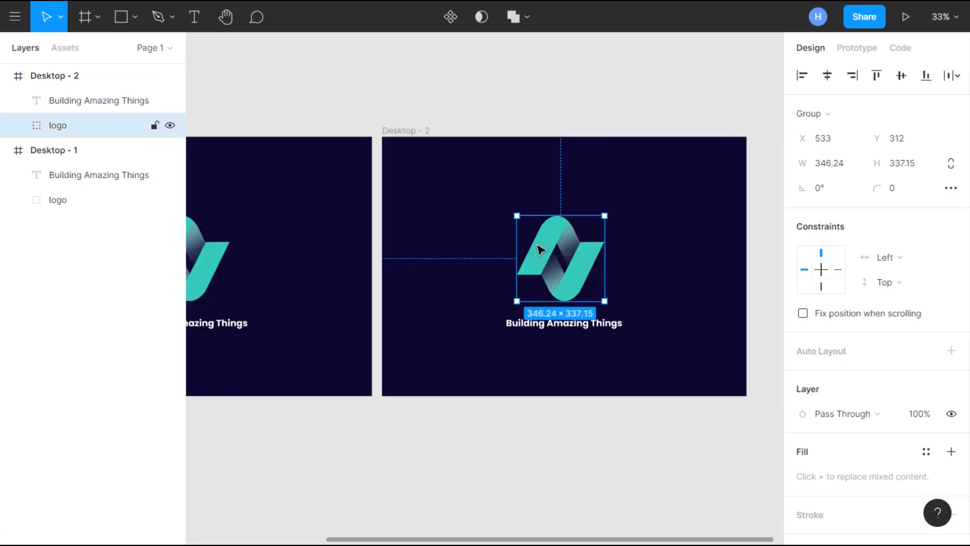
pyautogui.click(834, 194)
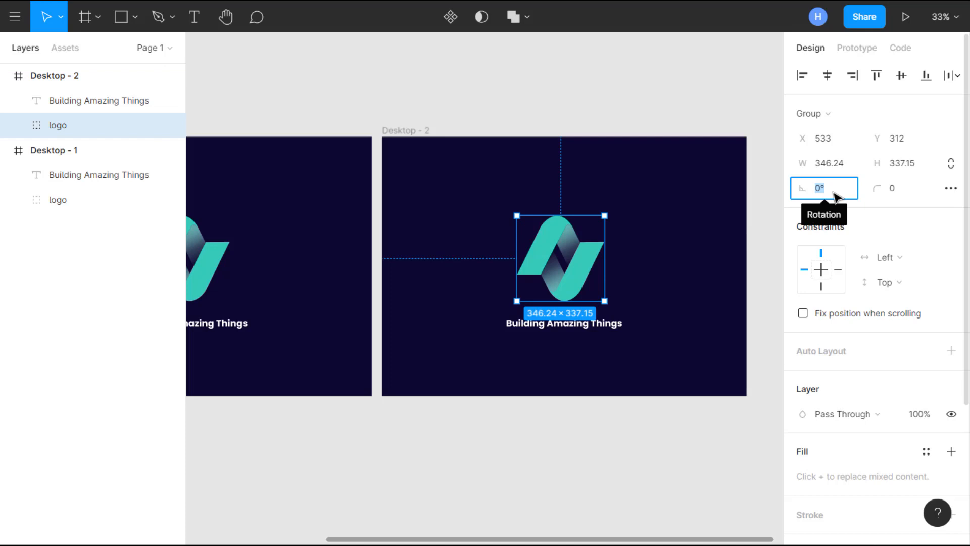
pyautogui.write('6')
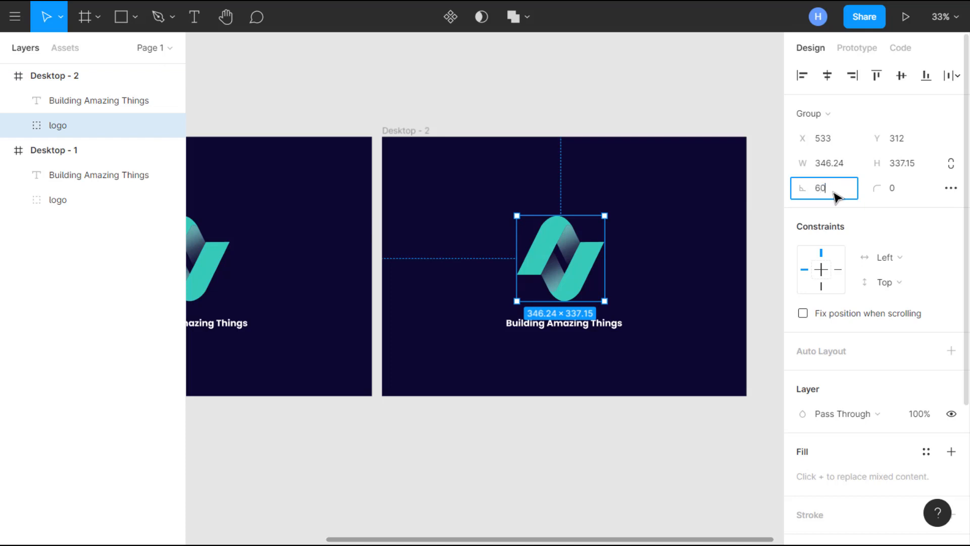
pyautogui.write('0')
pyautogui.press('Return')
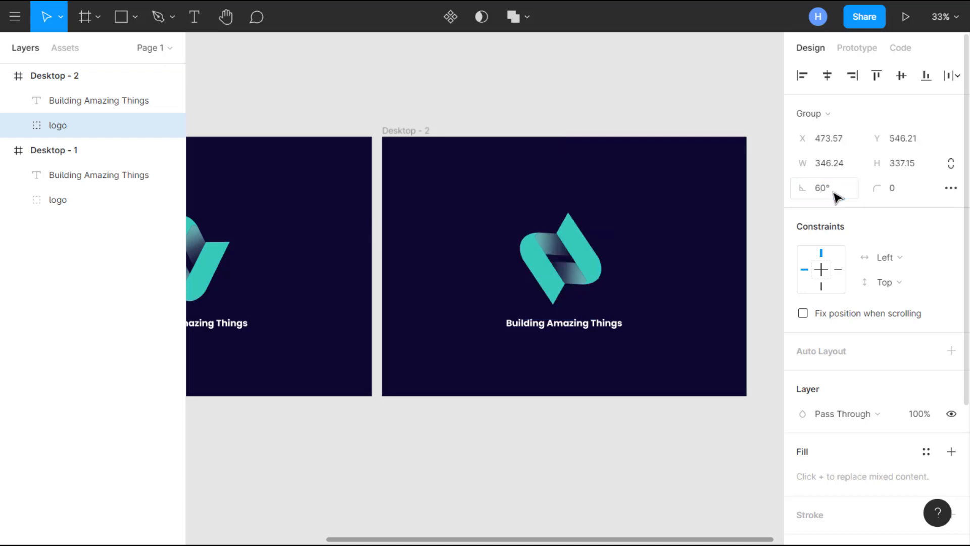
# Step: Duplicate the Desktop - 2 frame and set the rotation of the logo group in the copy to 120°
pyautogui.click(405, 133)
pyautogui.hotkey('ctrl', 'd')
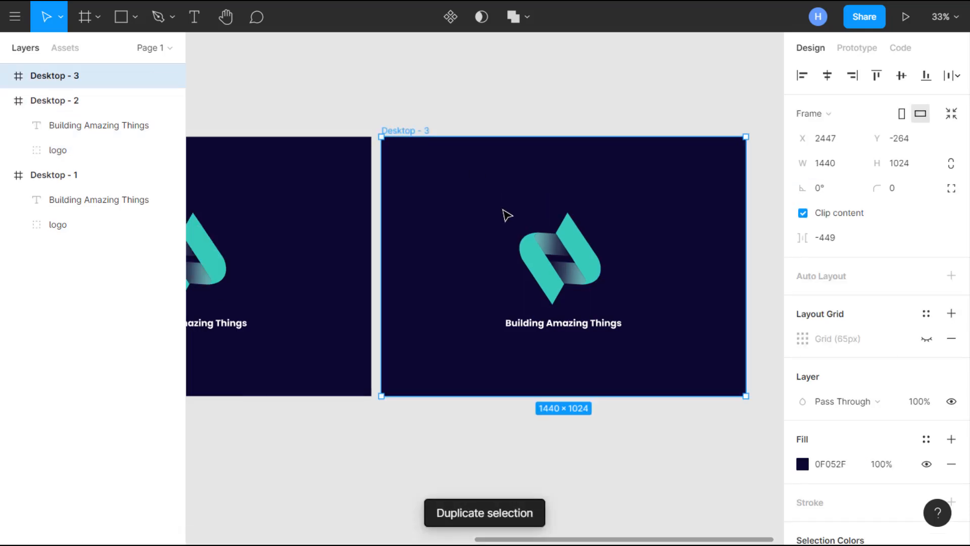
pyautogui.click(552, 253)
pyautogui.click(839, 188)
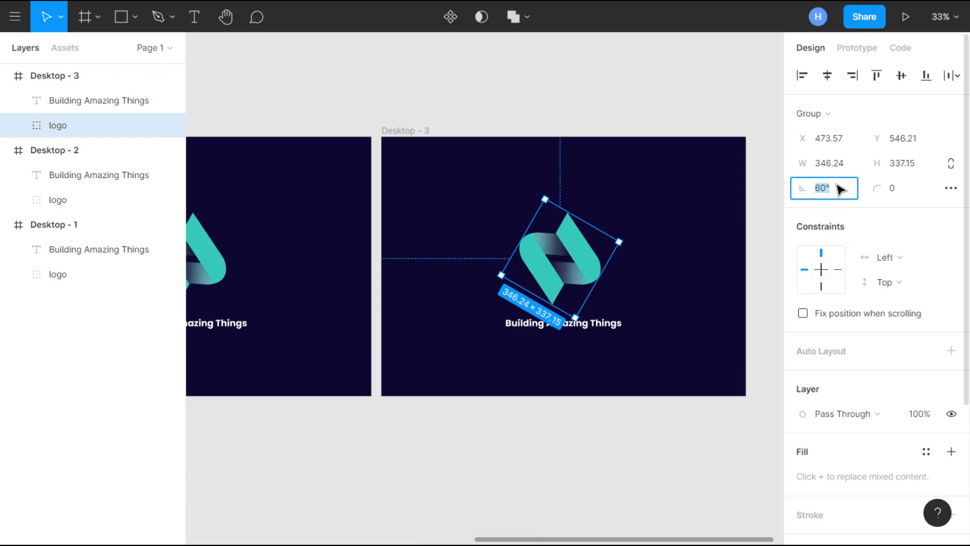
pyautogui.write('120')
pyautogui.press('Return')
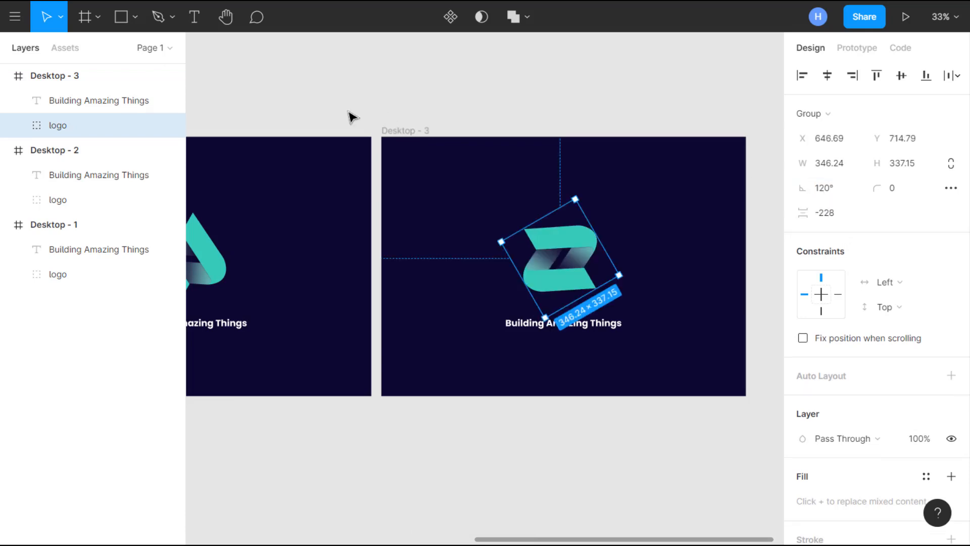
# Step: Duplicate the Desktop - 3 frame and set the rotation of the logo group in the copy to 180°
pyautogui.click(407, 133)
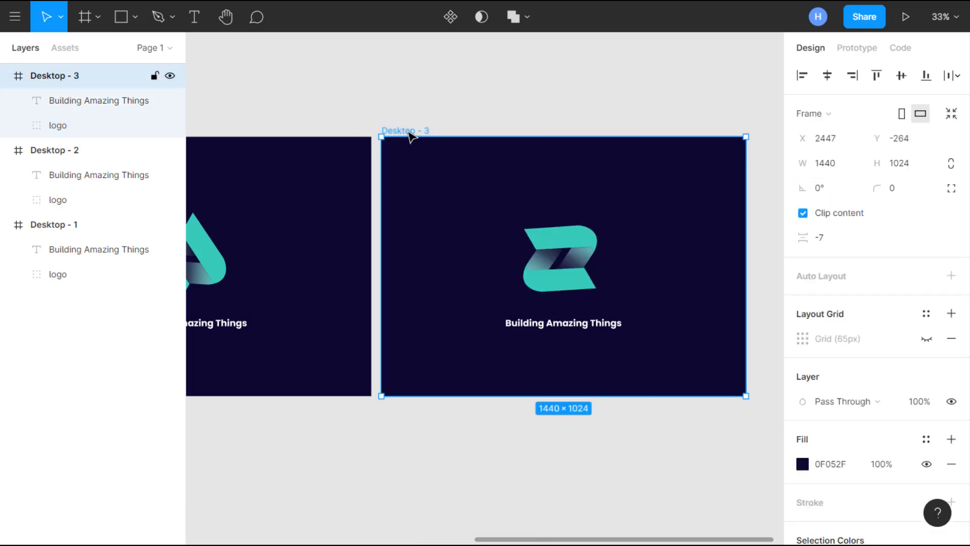
pyautogui.hotkey('ctrl', 'd')
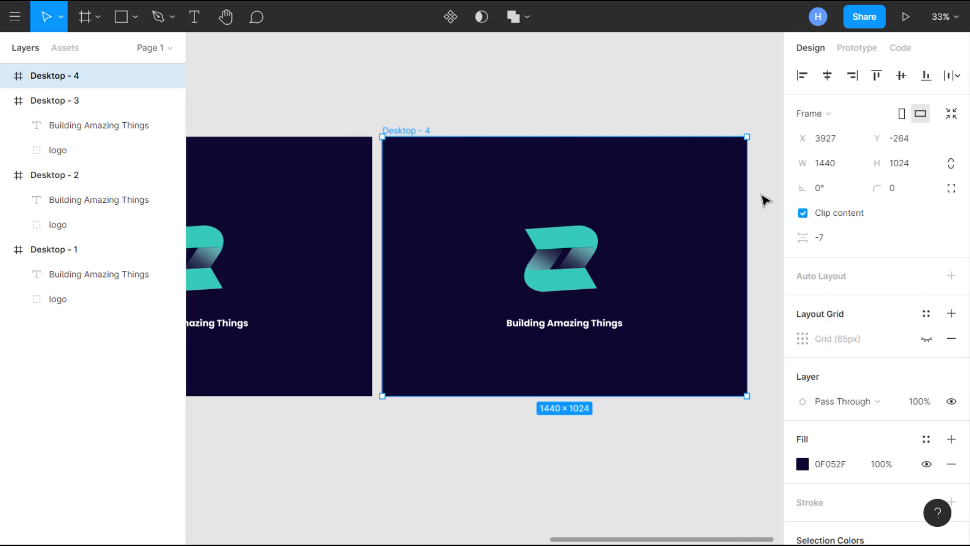
pyautogui.click(591, 253)
pyautogui.click(837, 188)
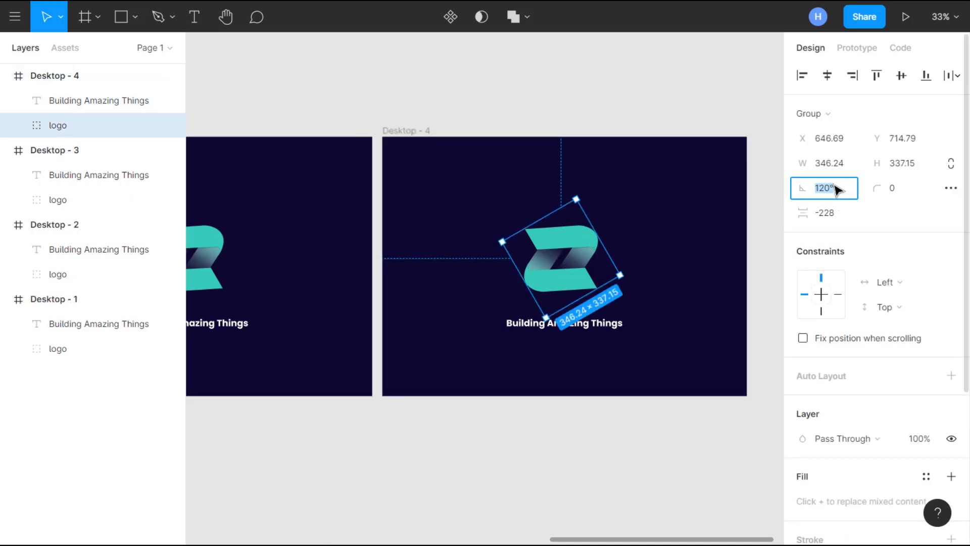
pyautogui.write('1')
pyautogui.press('Return')
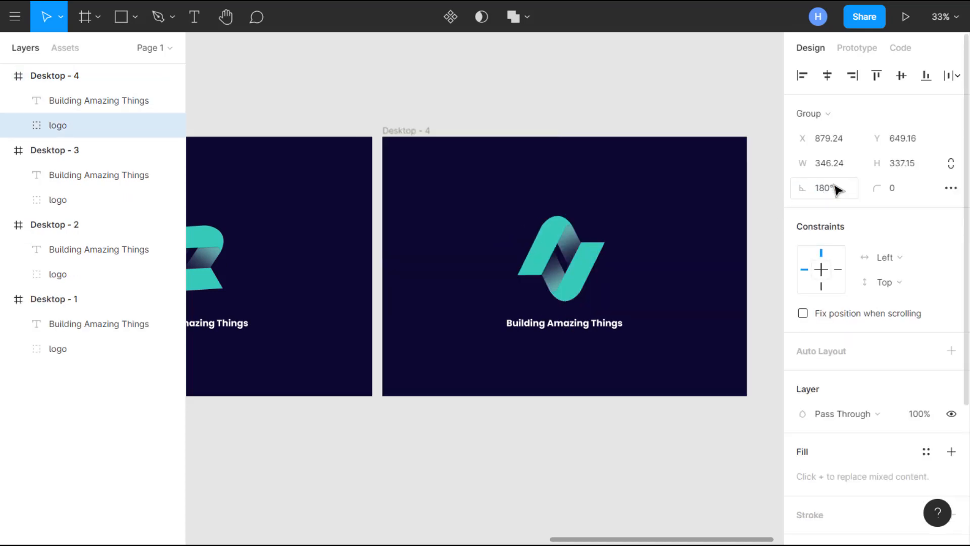
# Step: Examine the row of four frames and compare the logo's rotation from one frame to the next
pyautogui.scroll(-3, 685, 230)
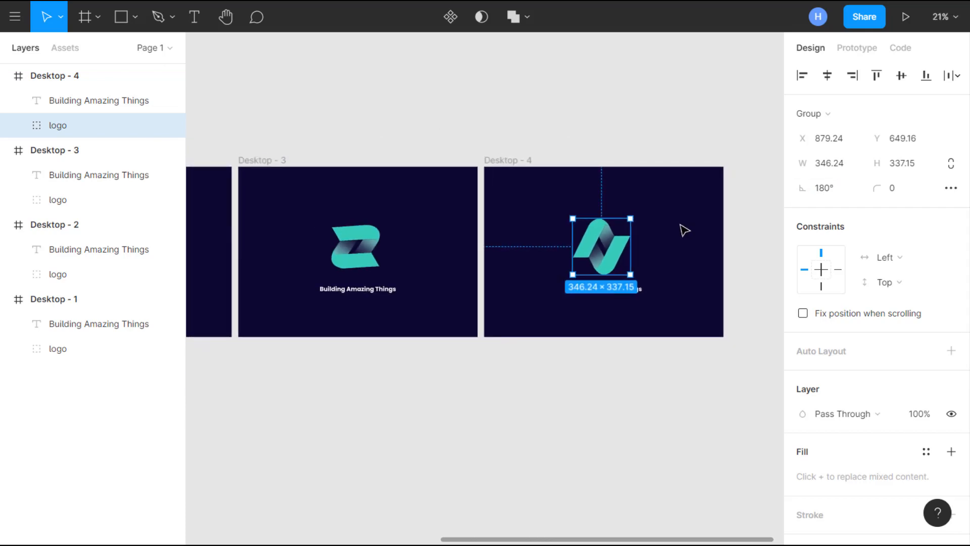
pyautogui.hscroll(-5, 684, 230)
pyautogui.scroll(-2, 685, 230)
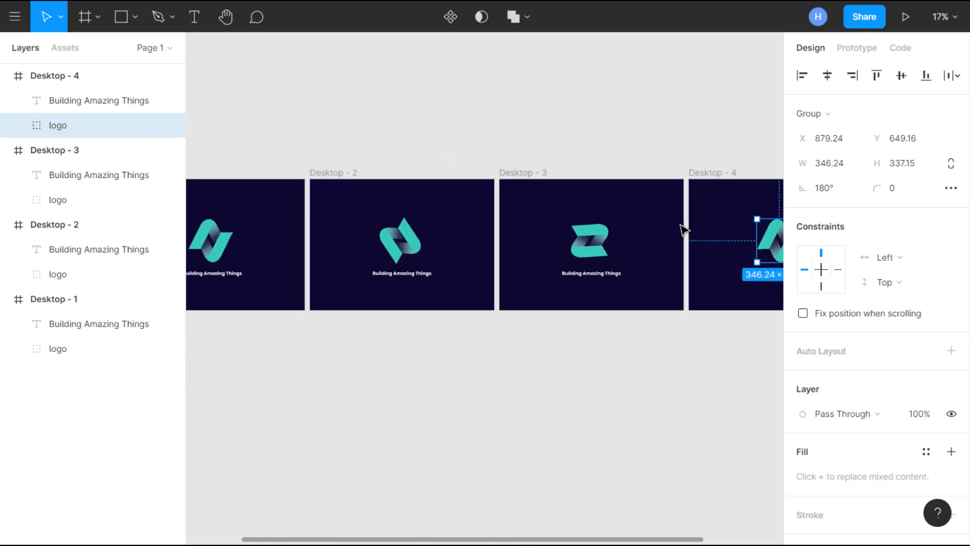
pyautogui.hscroll(2, 685, 230)
pyautogui.hscroll(-2, 685, 230)
pyautogui.hscroll(-2, 685, 230)
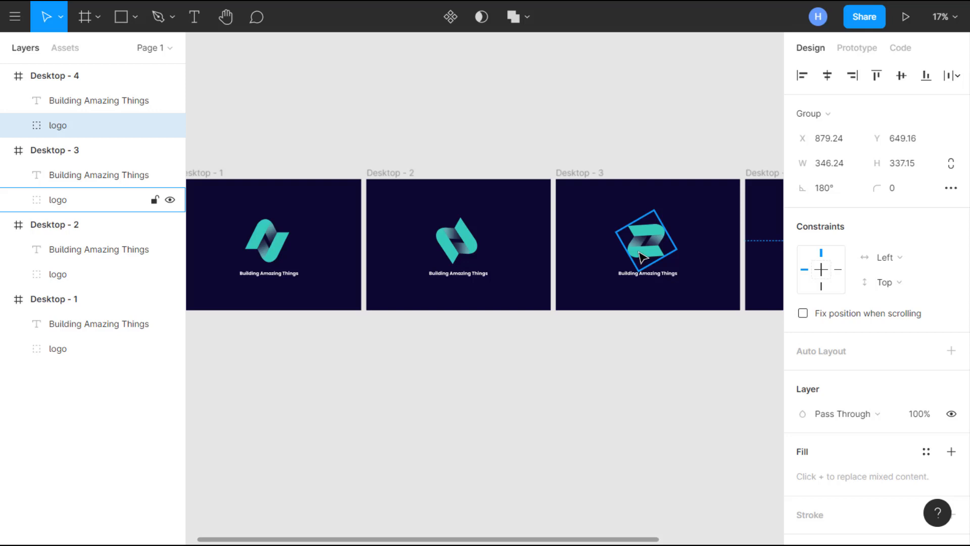
pyautogui.hscroll(-2, 643, 258)
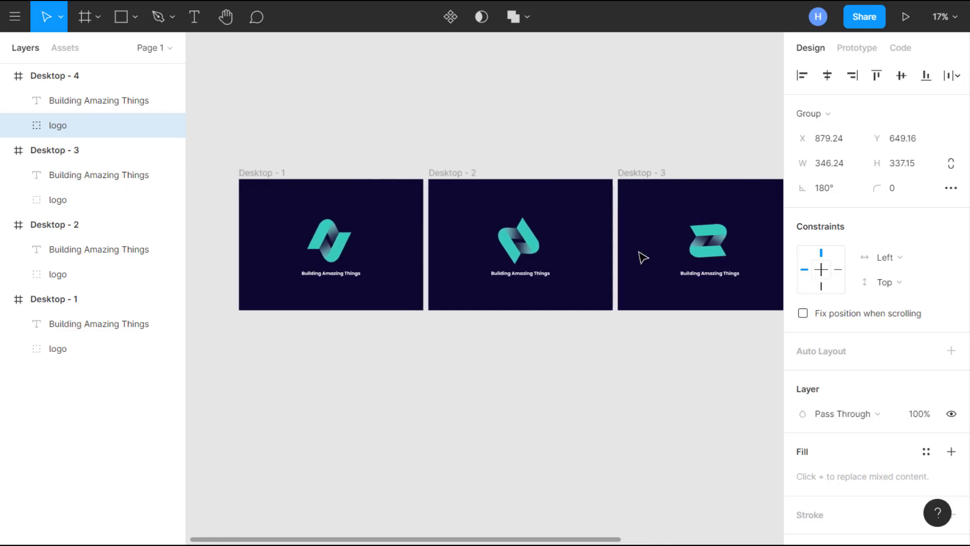
pyautogui.hscroll(1, 642, 257)
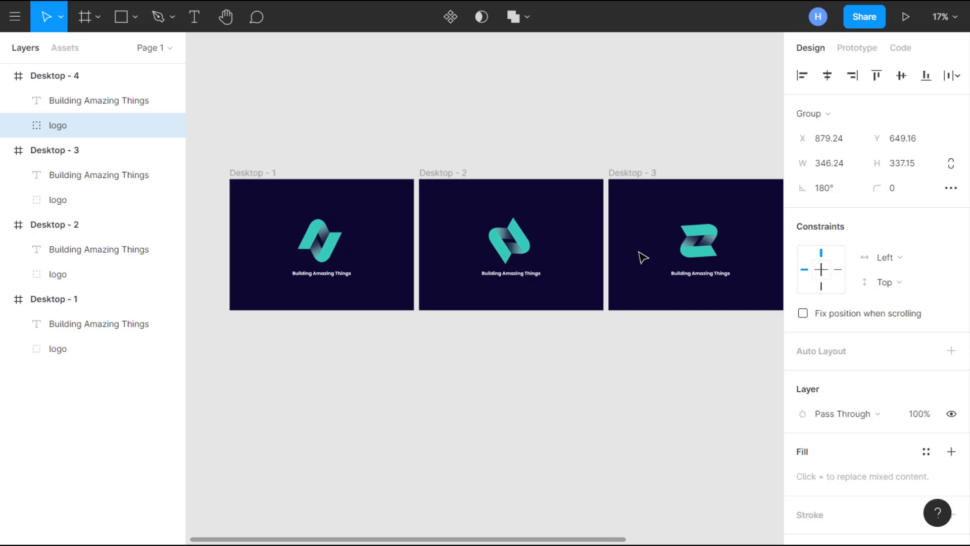
pyautogui.hscroll(2, 643, 258)
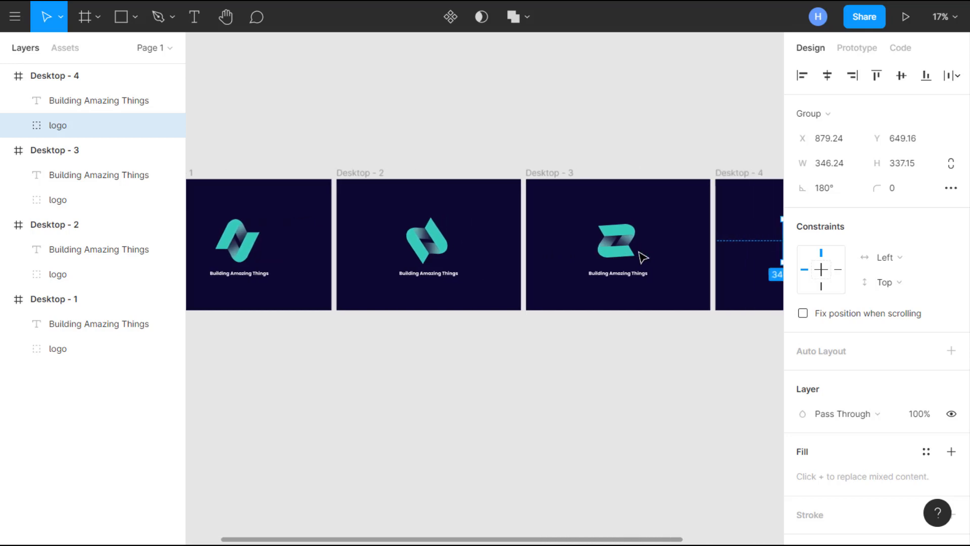
pyautogui.hscroll(-2, 642, 258)
pyautogui.hscroll(1, 642, 255)
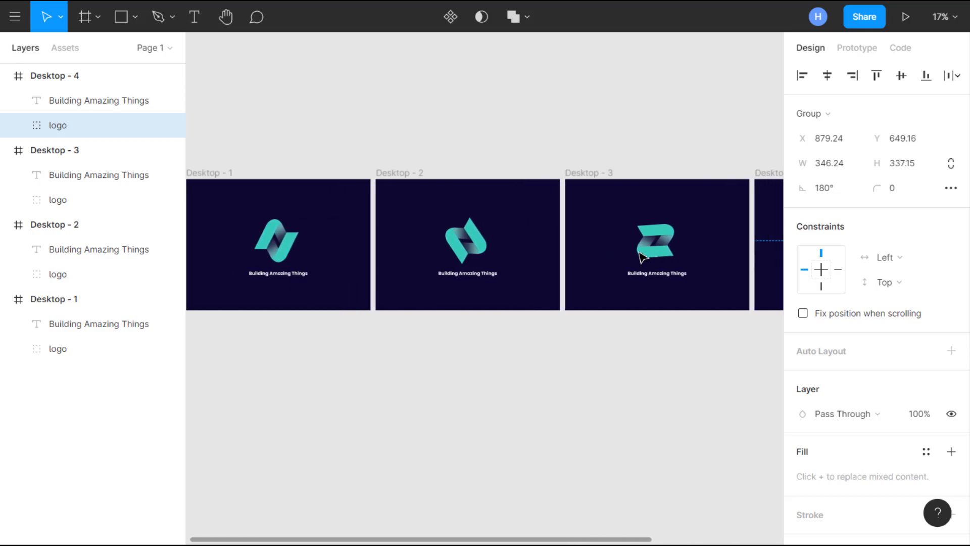
# Step: Give the Desktop - 1 frame an After Delay prototype interaction with a delay of 300 ms
pyautogui.click(858, 48)
pyautogui.hscroll(-2, 468, 234)
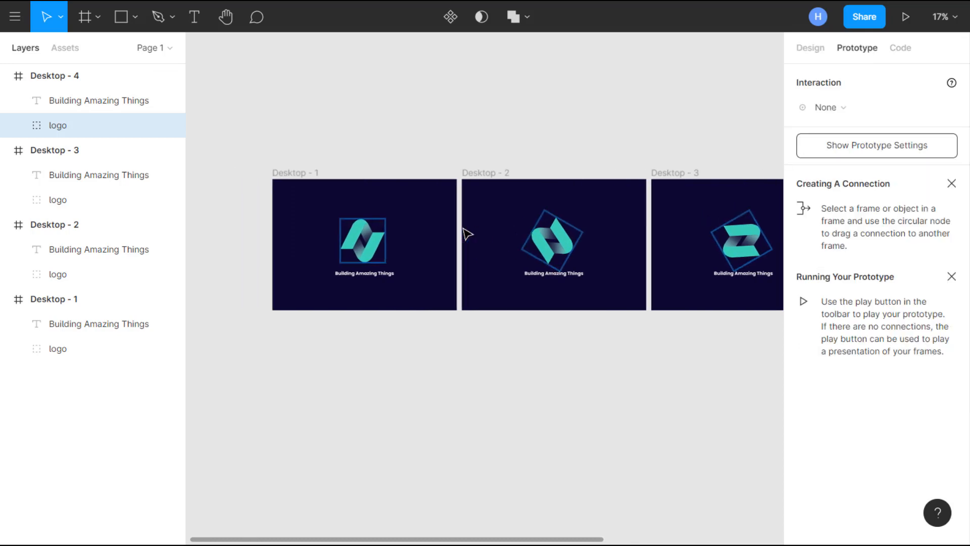
pyautogui.click(289, 173)
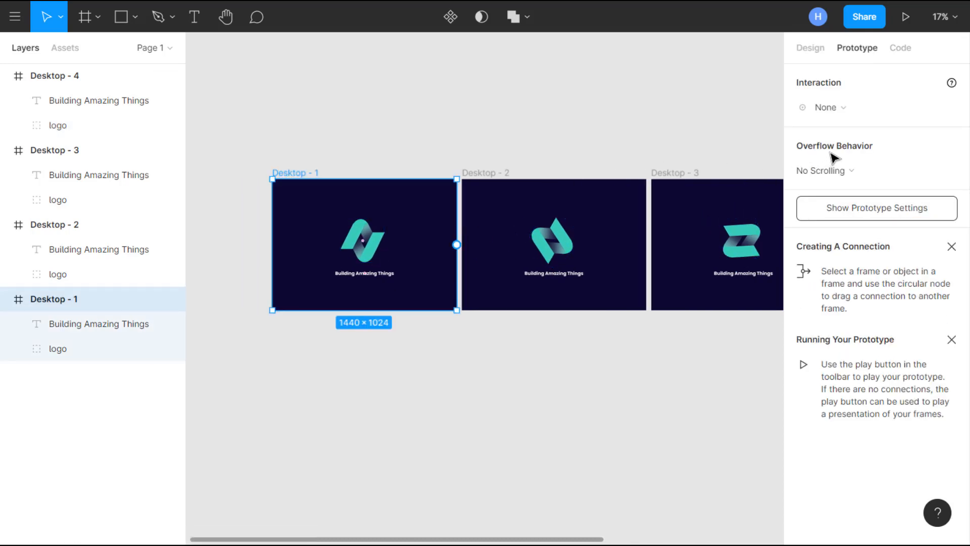
pyautogui.click(850, 108)
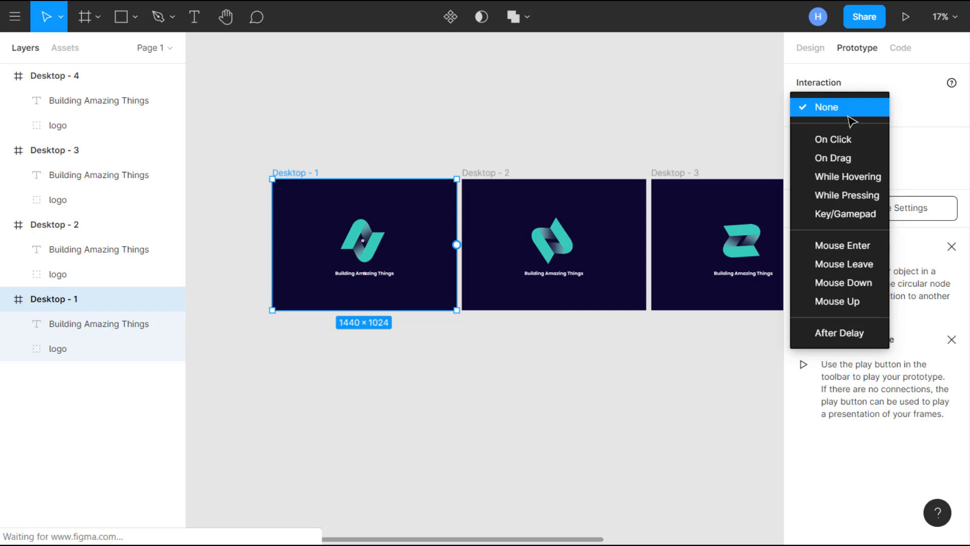
pyautogui.click(828, 333)
pyautogui.click(919, 116)
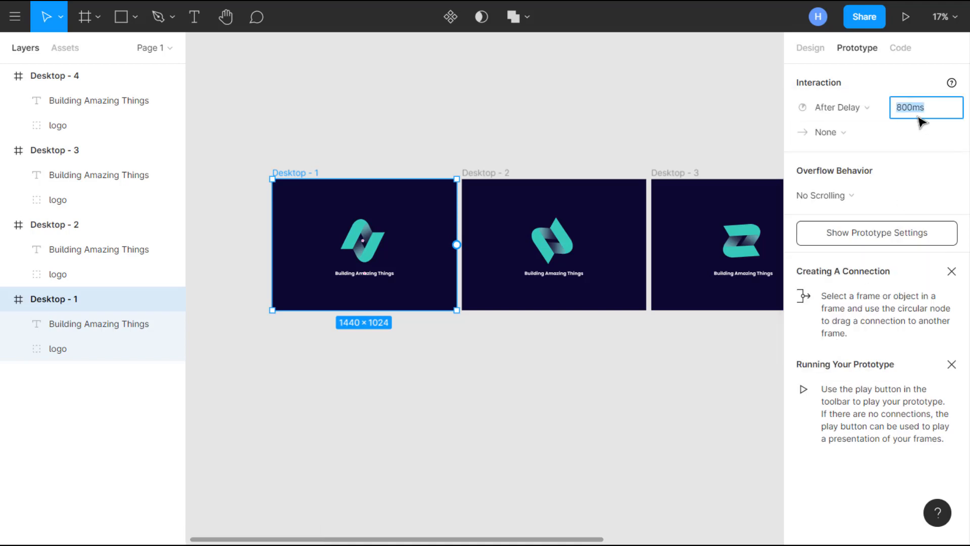
pyautogui.write('300')
pyautogui.press('Return')
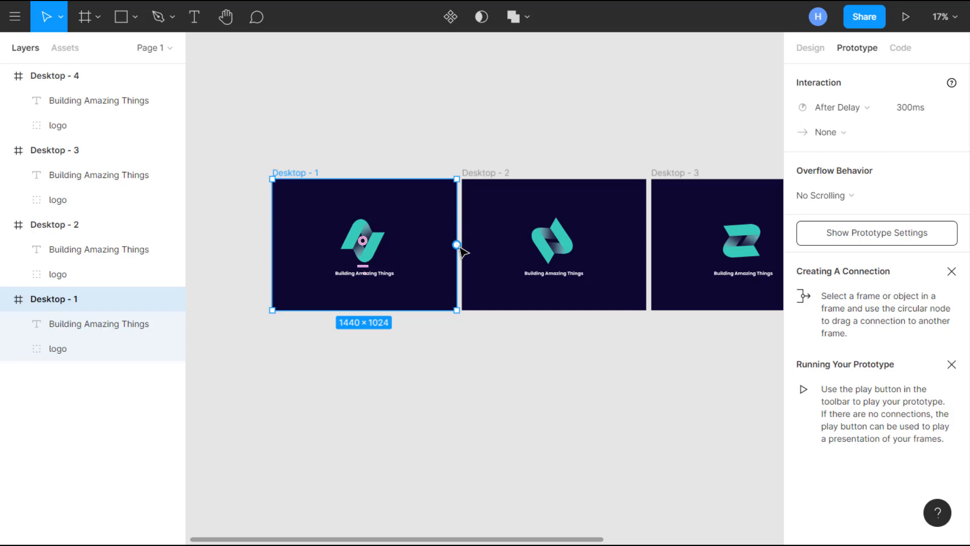
# Step: Connect the Desktop - 1 interaction to the Desktop - 2 frame with the Smart Animate transition
pyautogui.moveTo(458, 247); pyautogui.dragTo(516, 252)
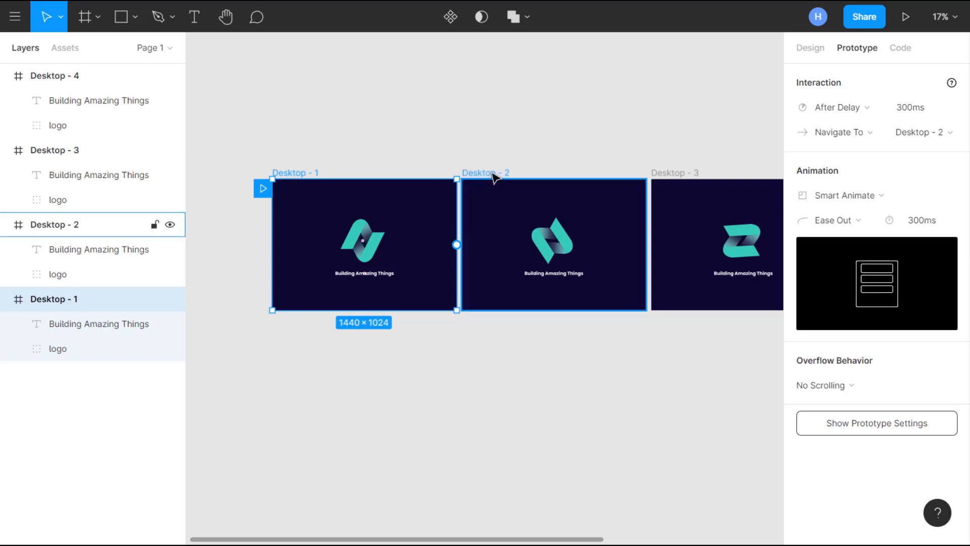
pyautogui.click(859, 201)
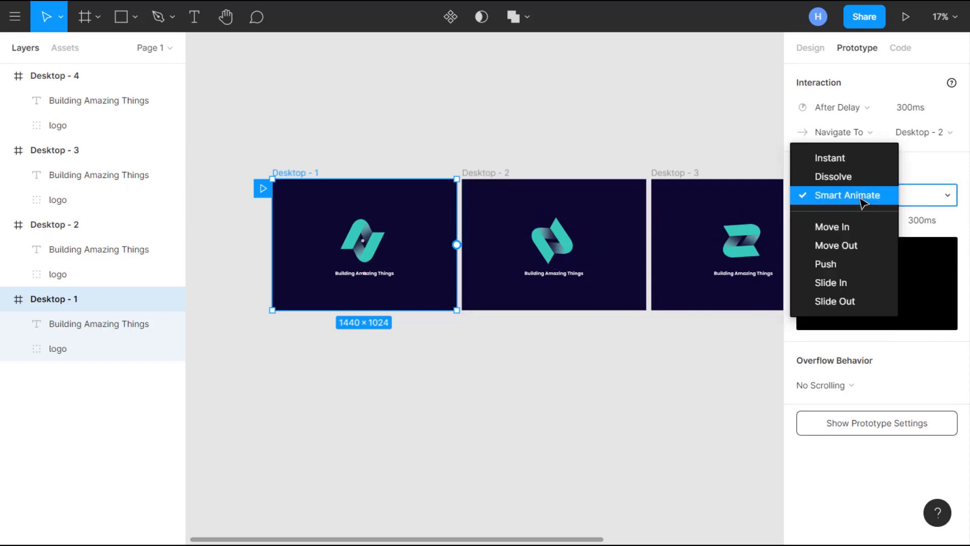
pyautogui.click(852, 200)
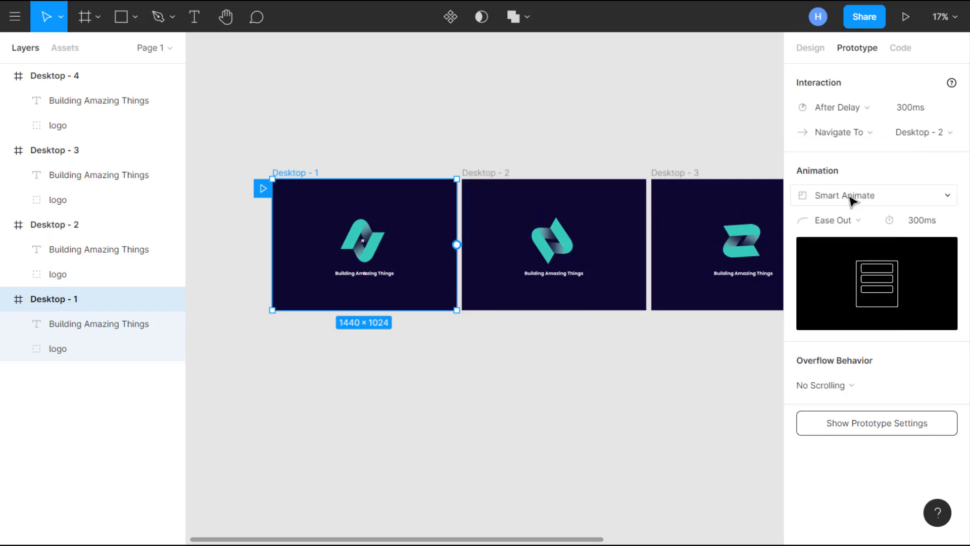
pyautogui.click(852, 201)
pyautogui.click(852, 202)
# Step: Give the Desktop - 2 frame an After Delay interaction of 300 ms that navigates to Desktop - 3
pyautogui.hscroll(3, 634, 249)
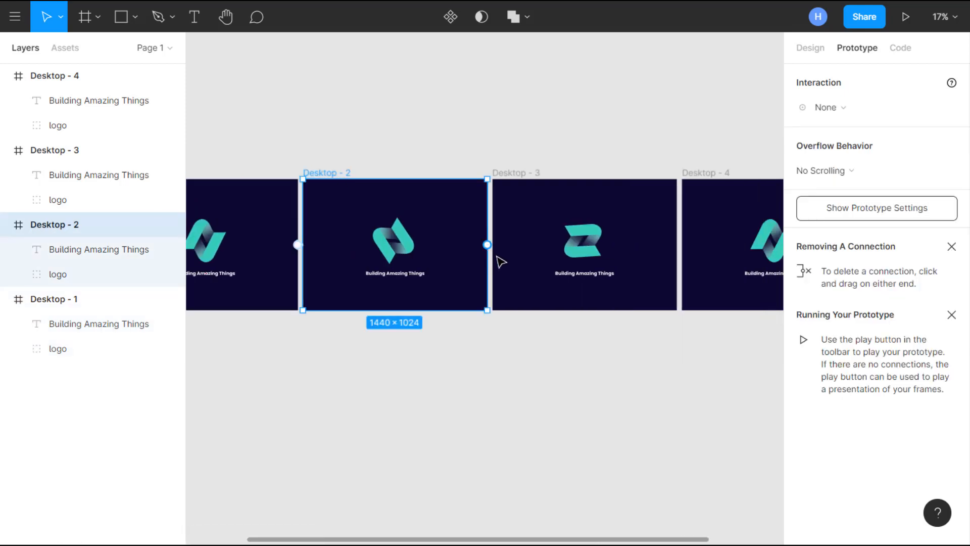
pyautogui.click(843, 109)
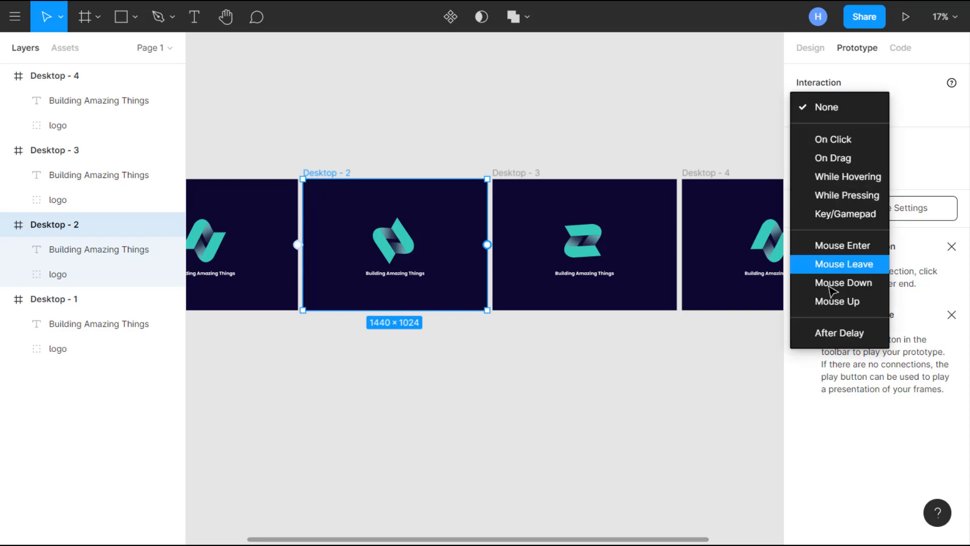
pyautogui.click(839, 332)
pyautogui.click(925, 108)
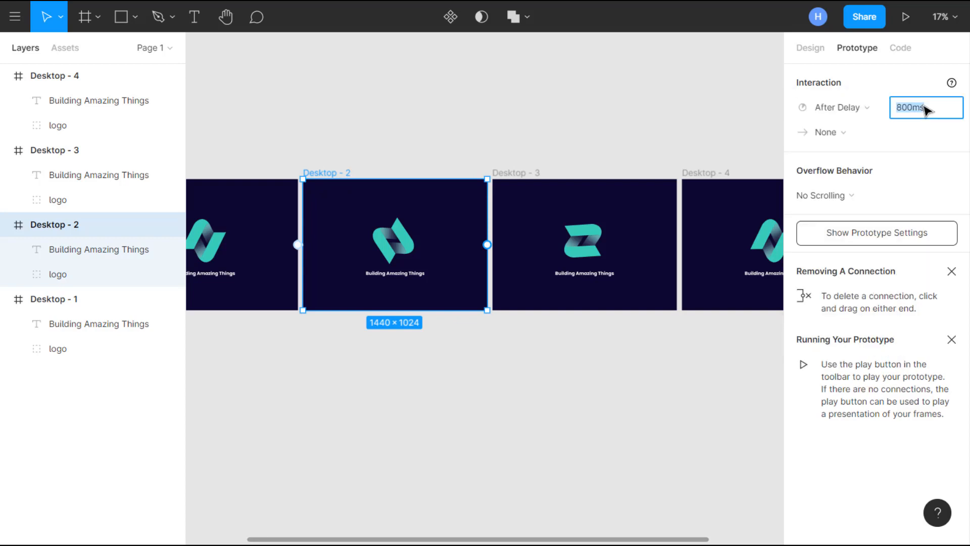
pyautogui.write('300')
pyautogui.press('Return')
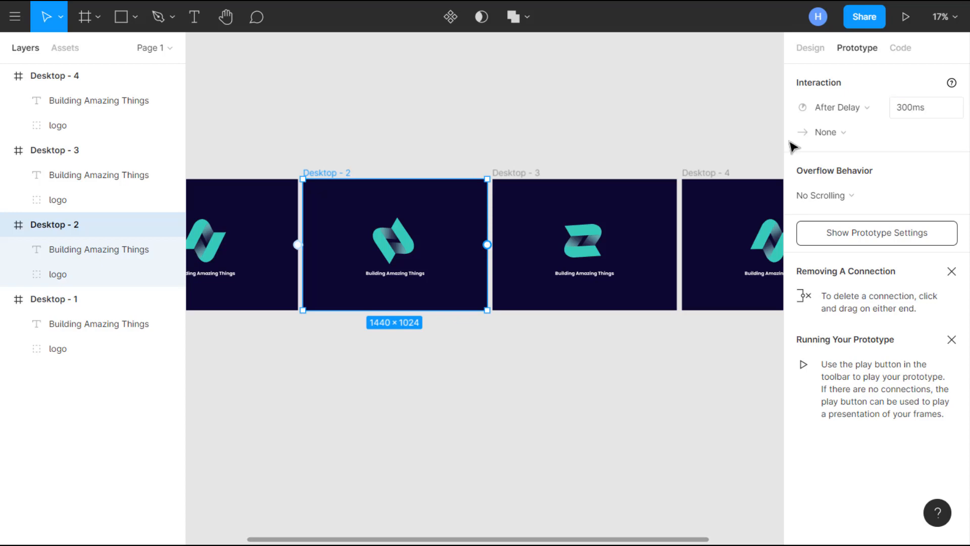
pyautogui.moveTo(487, 244); pyautogui.dragTo(528, 244)
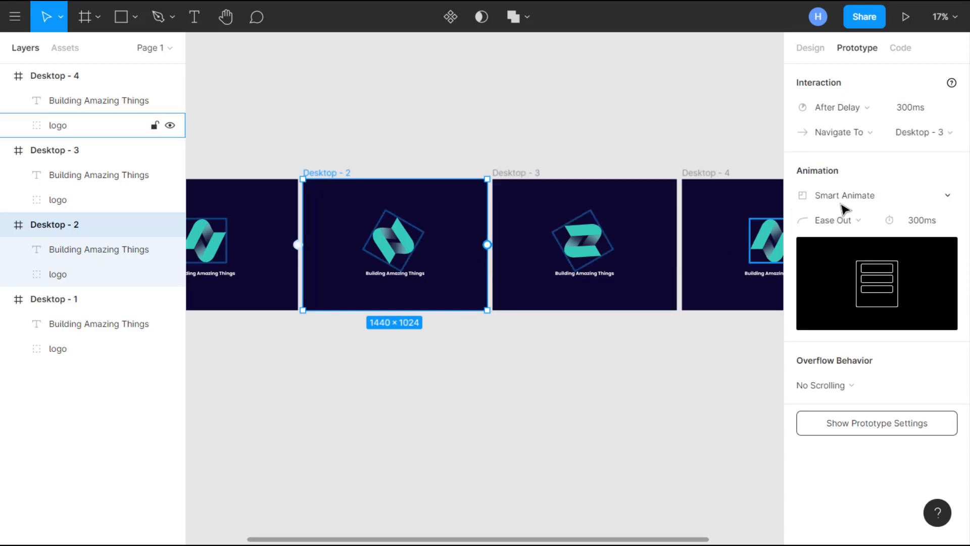
# Step: Link the Desktop - 3 frame to Desktop - 4 with an After Delay interaction of 300 ms
pyautogui.hscroll(3, 663, 201)
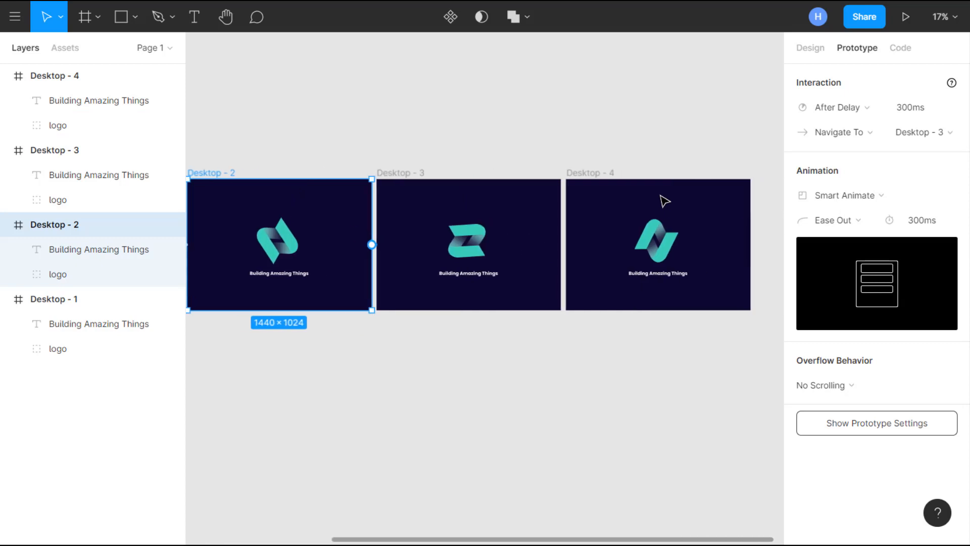
pyautogui.click(412, 175)
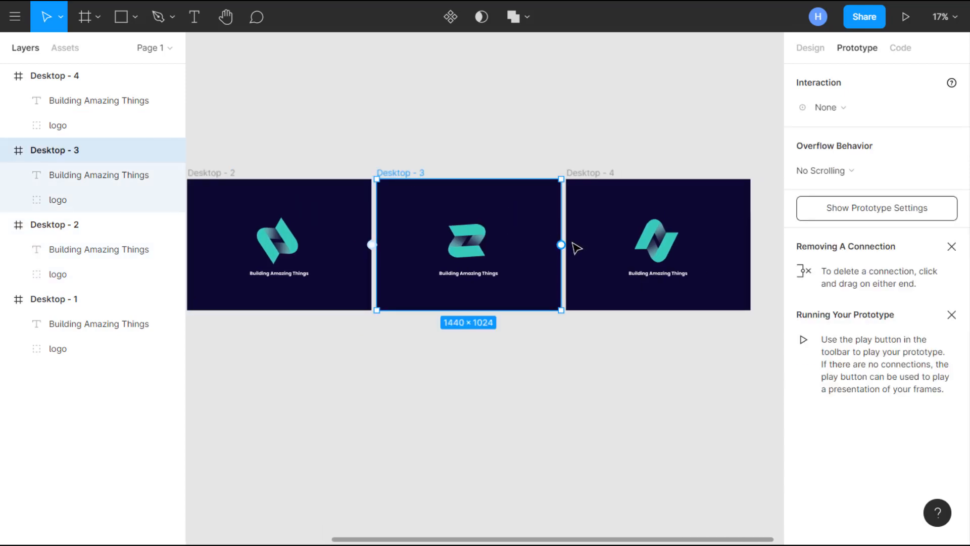
pyautogui.moveTo(561, 245); pyautogui.dragTo(592, 248)
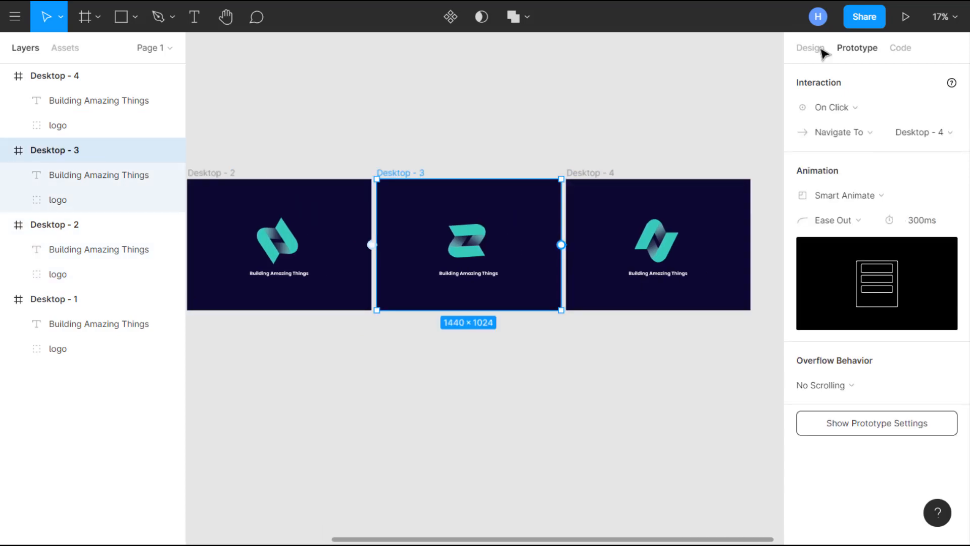
pyautogui.click(852, 107)
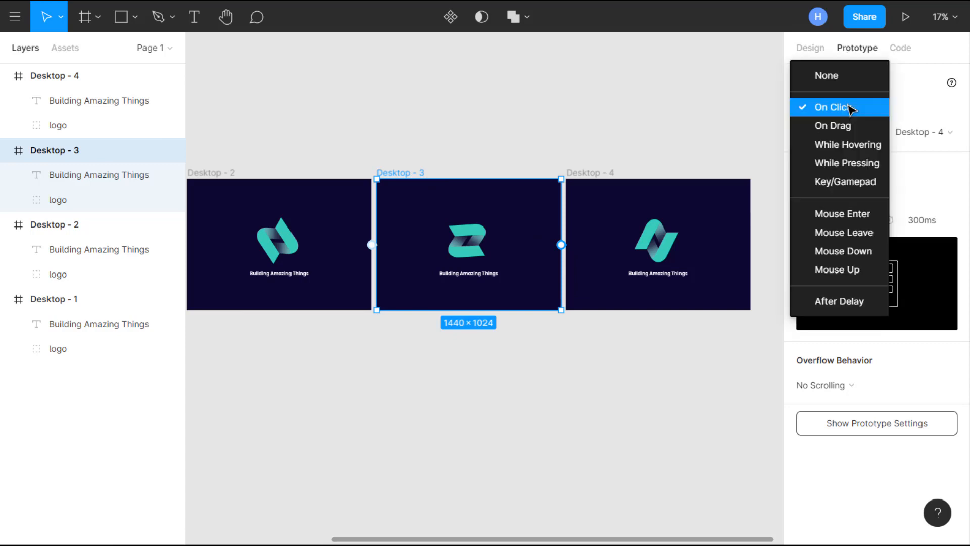
pyautogui.click(840, 299)
pyautogui.click(931, 109)
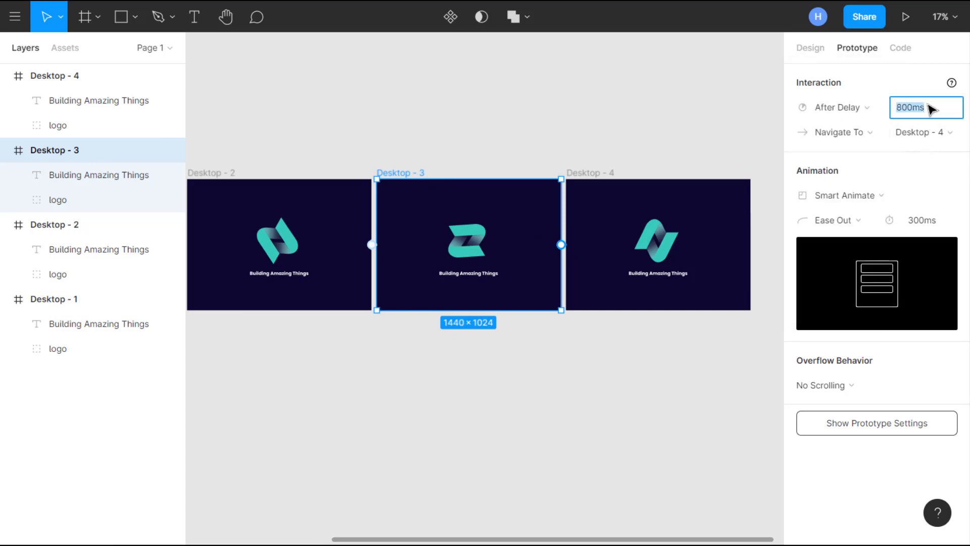
pyautogui.write('300')
pyautogui.press('Return')
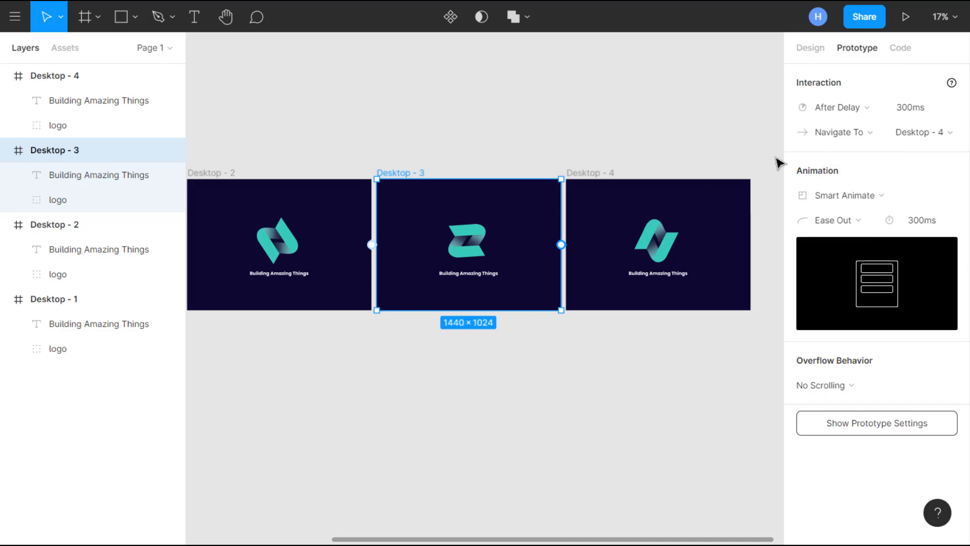
# Step: Play the prototype and scale its presentation down to fit the window
pyautogui.click(905, 20)
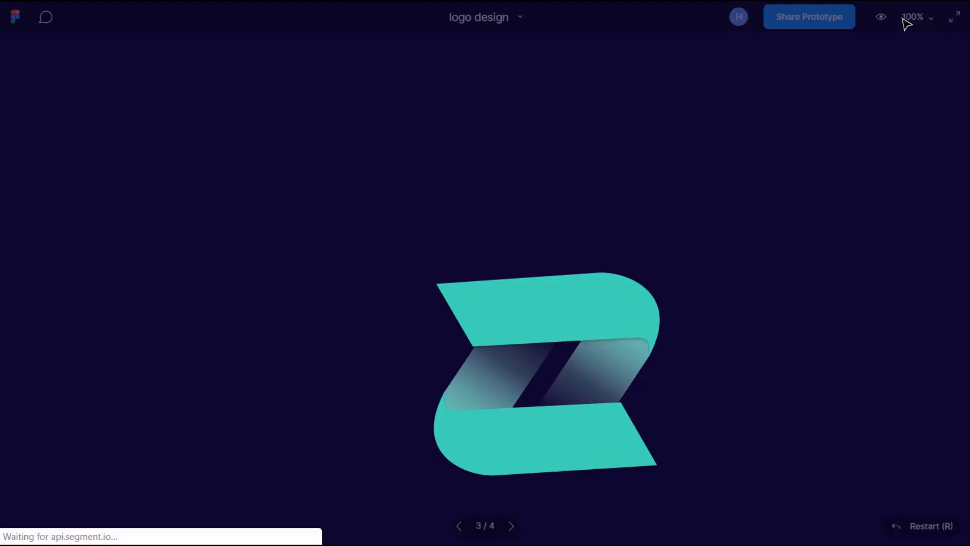
pyautogui.click(919, 22)
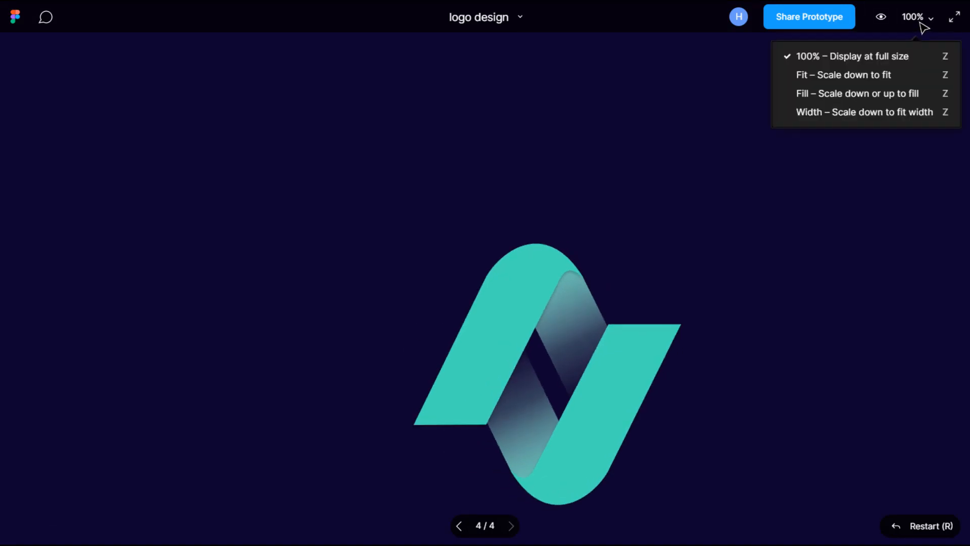
pyautogui.click(878, 83)
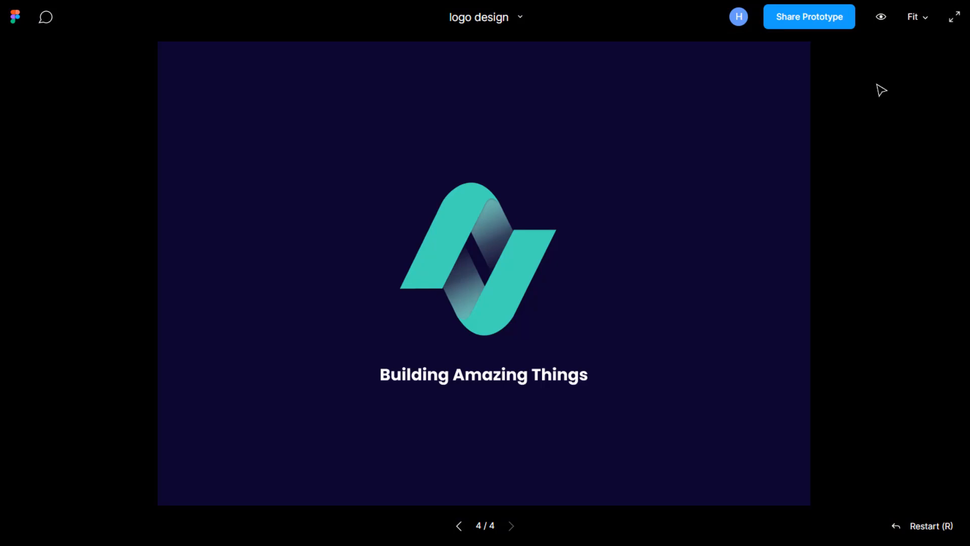